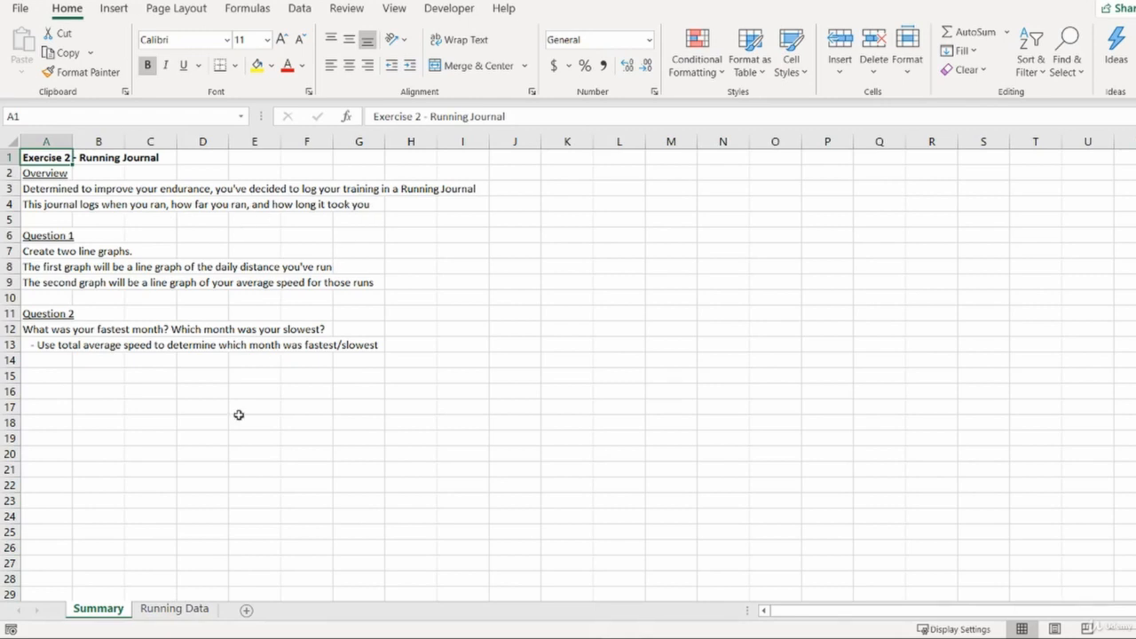
- Review the date, distance and time columns on the Running Data sheet
click(172, 616)
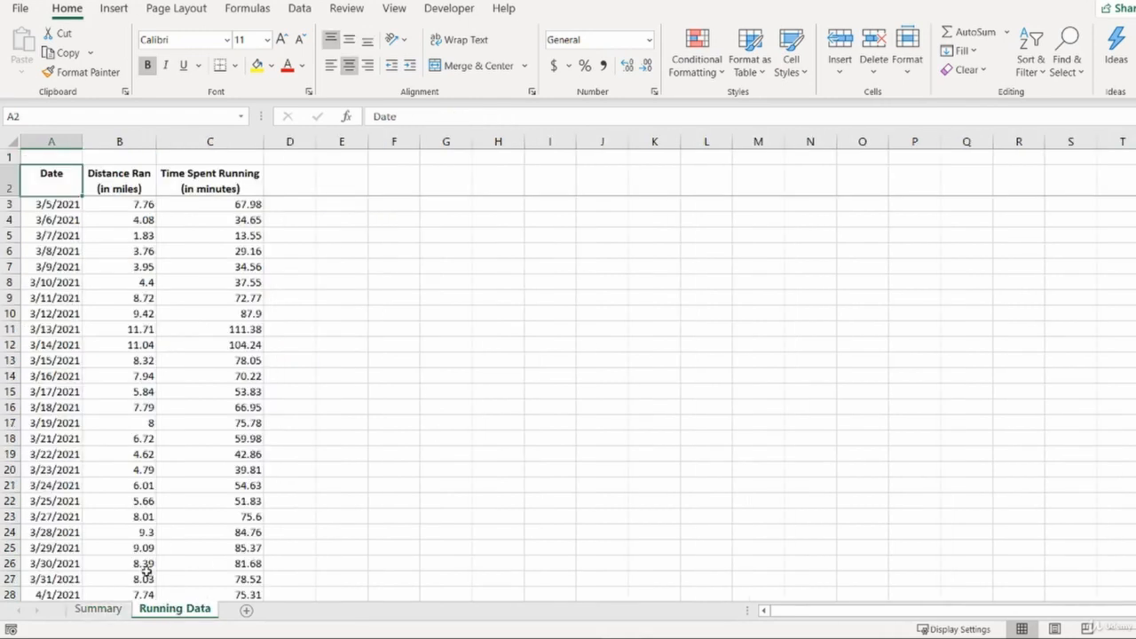
drag(56, 190, 62, 470)
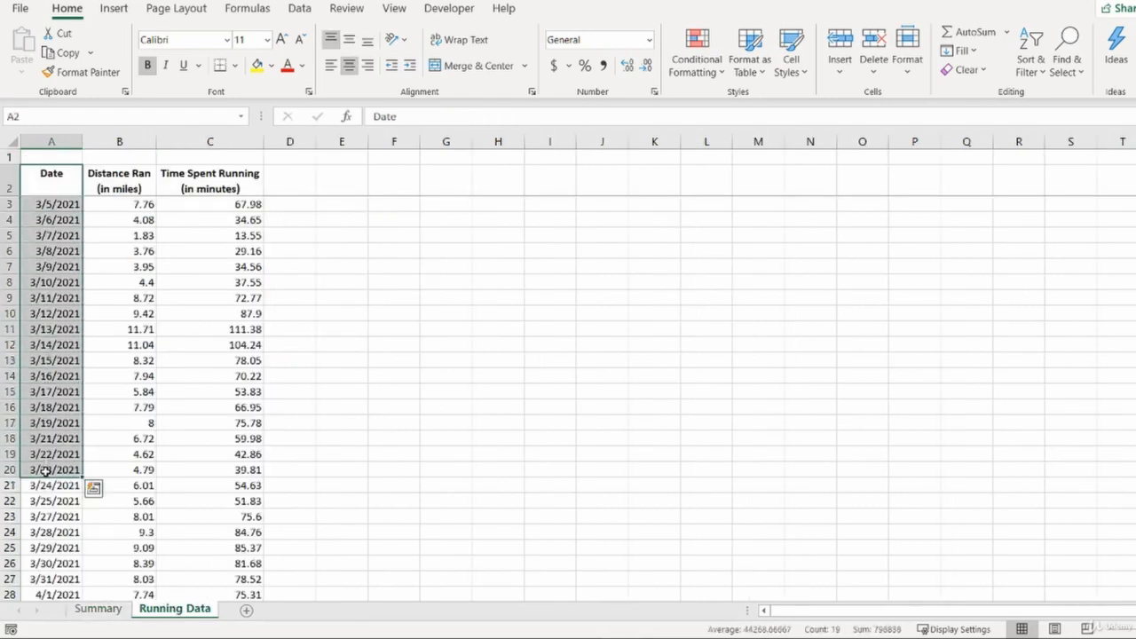
click(62, 469)
click(61, 219)
click(56, 187)
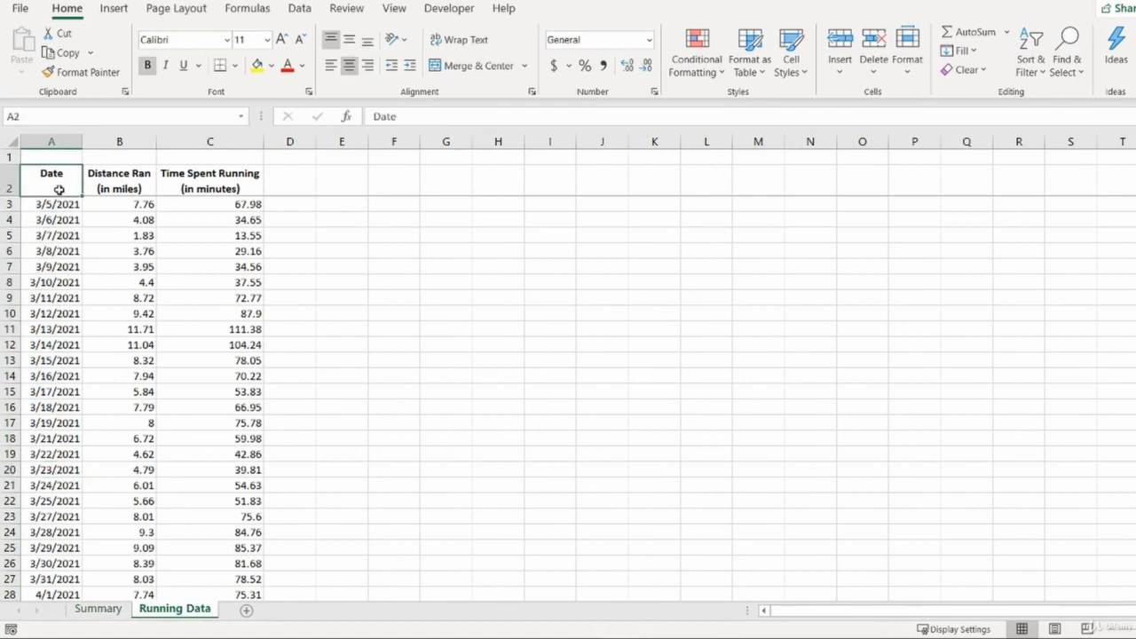
drag(124, 184, 155, 189)
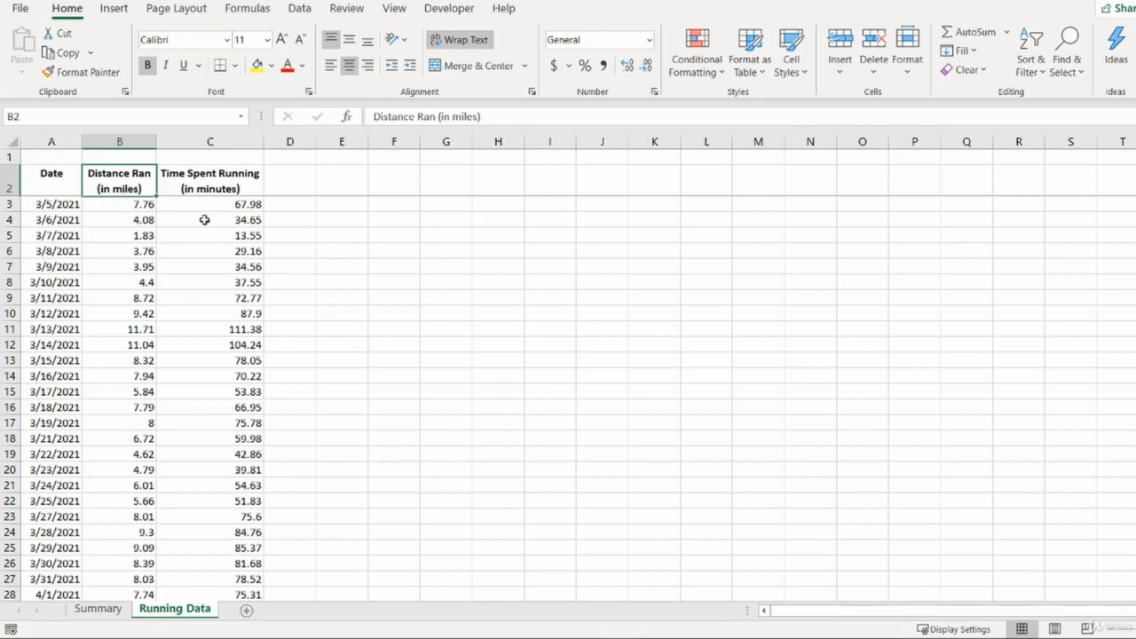
click(239, 182)
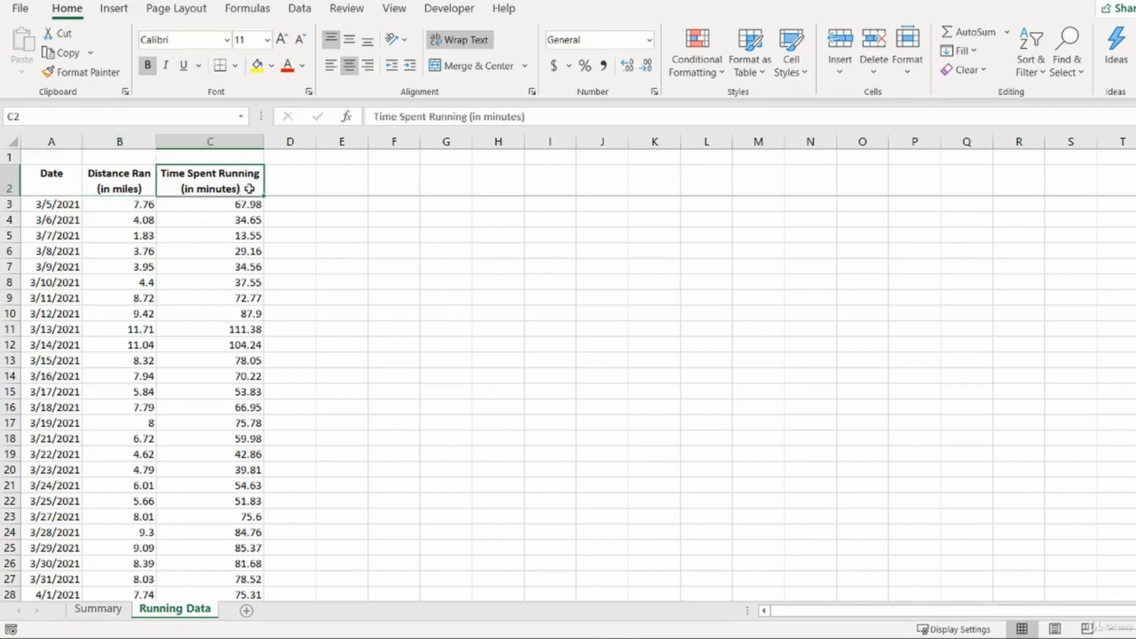
mouse_move(248, 188)
mouse_down()
mouse_move(266, 327)
mouse_move(270, 222)
mouse_move(250, 187)
mouse_up()
click(86, 614)
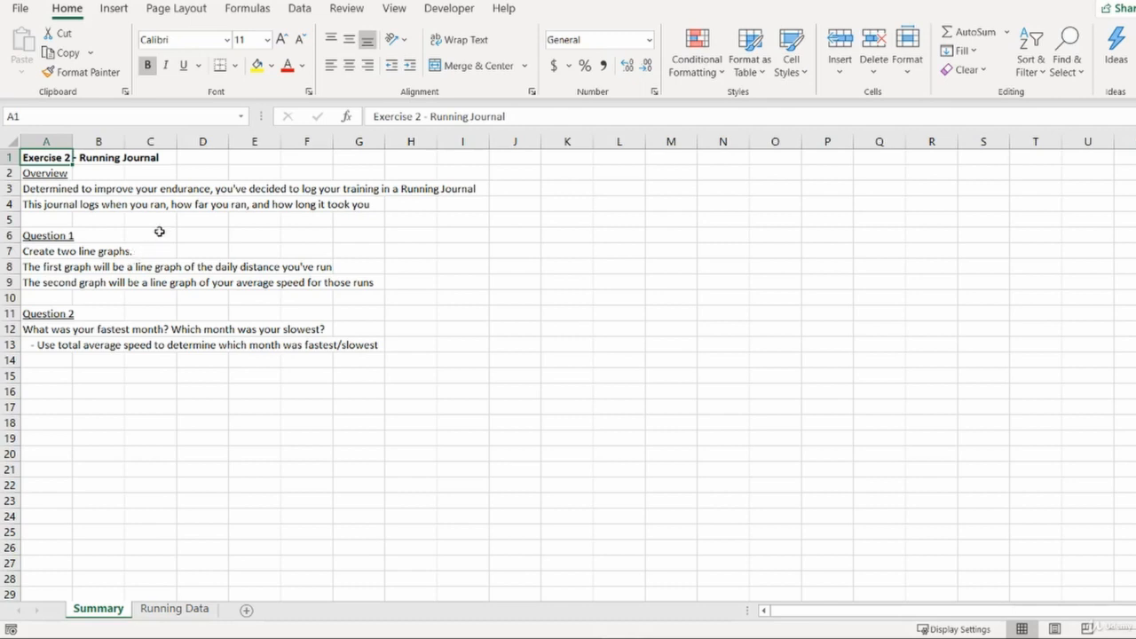
- Insert a 2-D line chart of the running data on the Running Data sheet
click(112, 10)
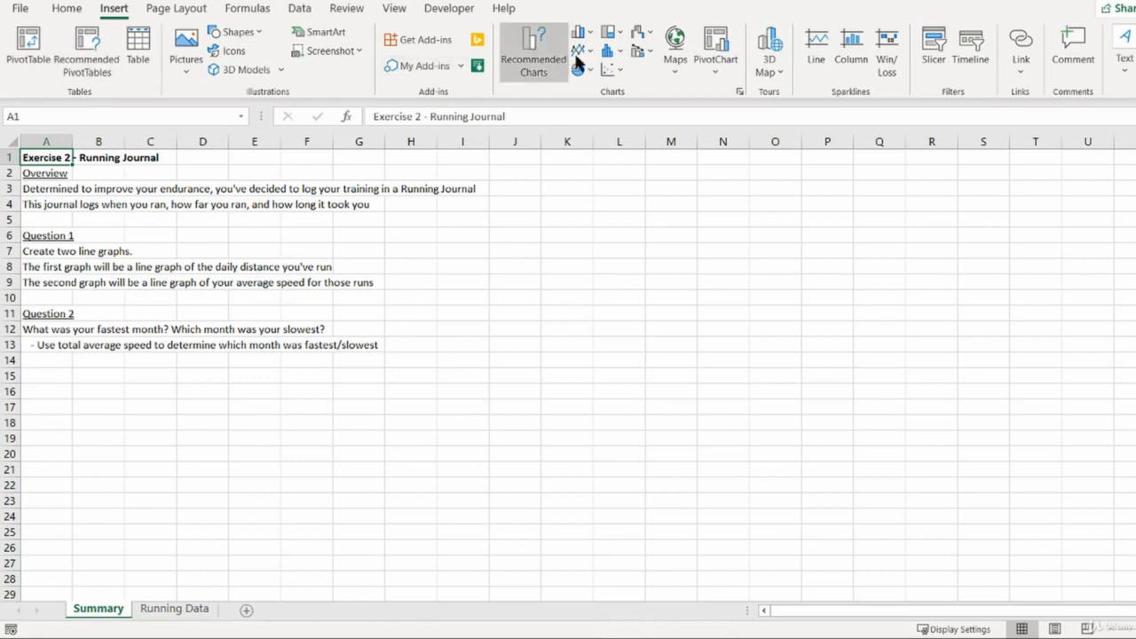
click(172, 610)
click(108, 224)
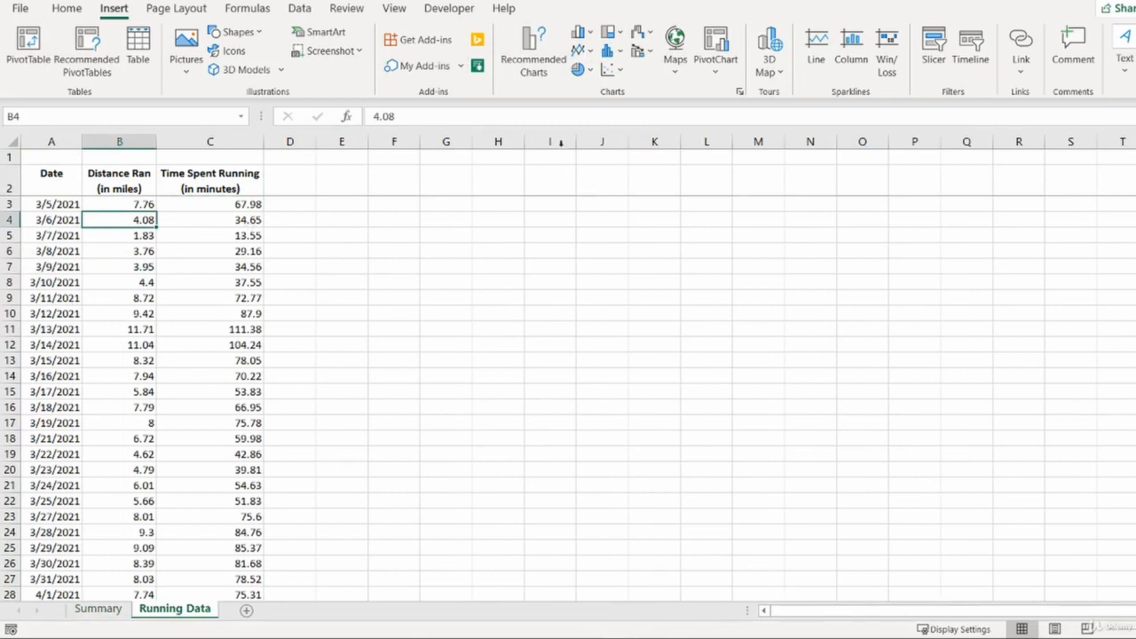
click(582, 51)
click(591, 32)
click(611, 33)
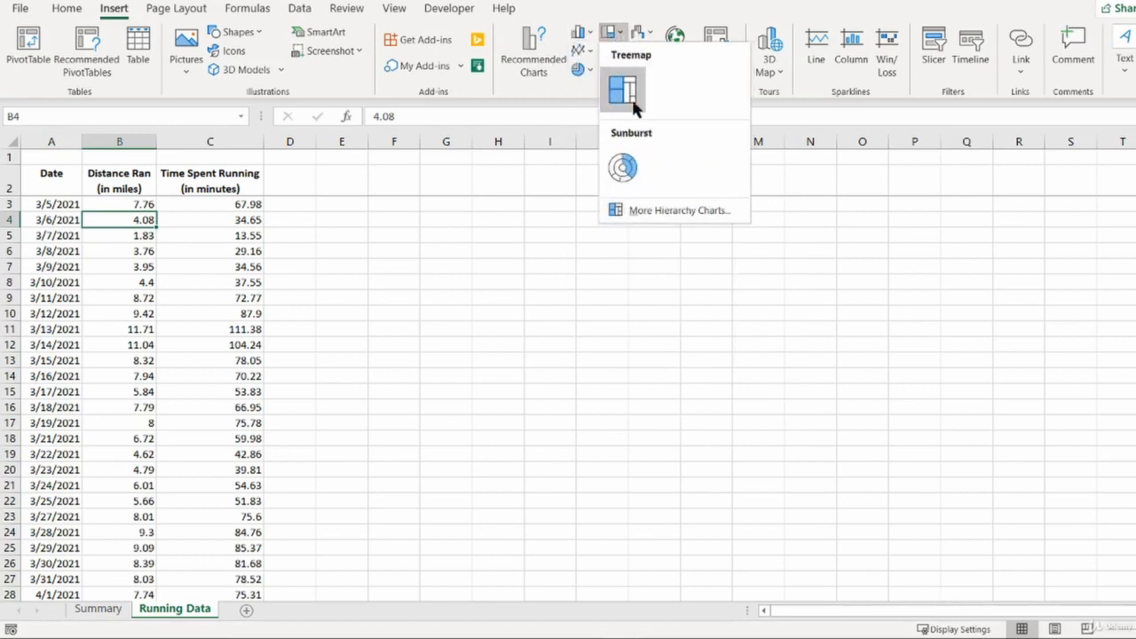
click(604, 32)
click(581, 50)
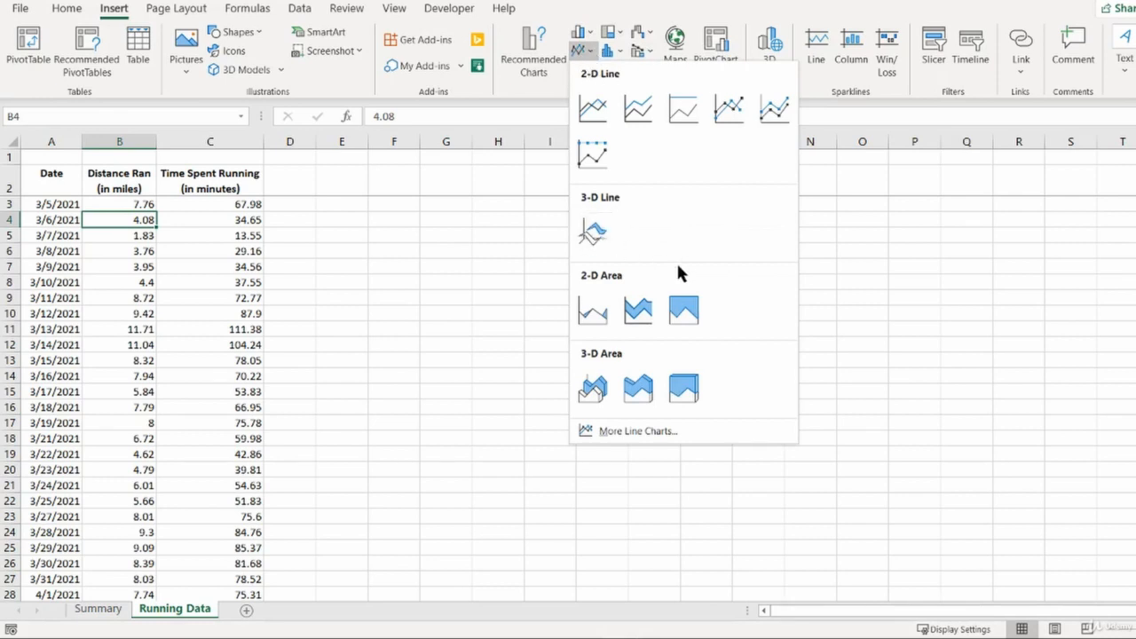
click(600, 113)
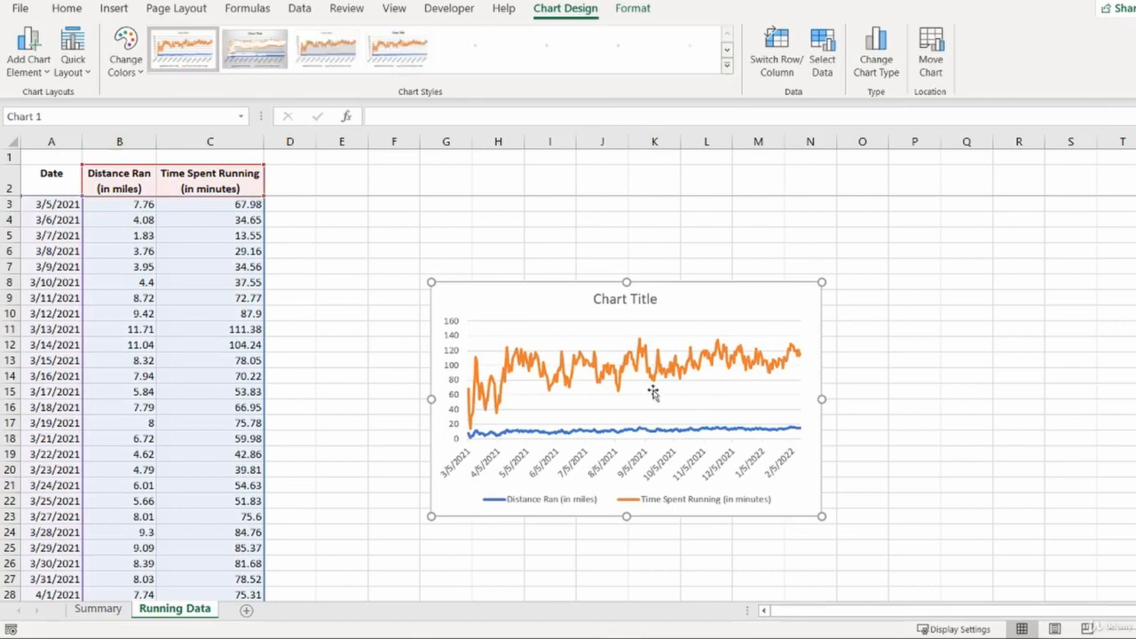
- Inspect the chart's data source series and close the dialog without changes
right_click(720, 287)
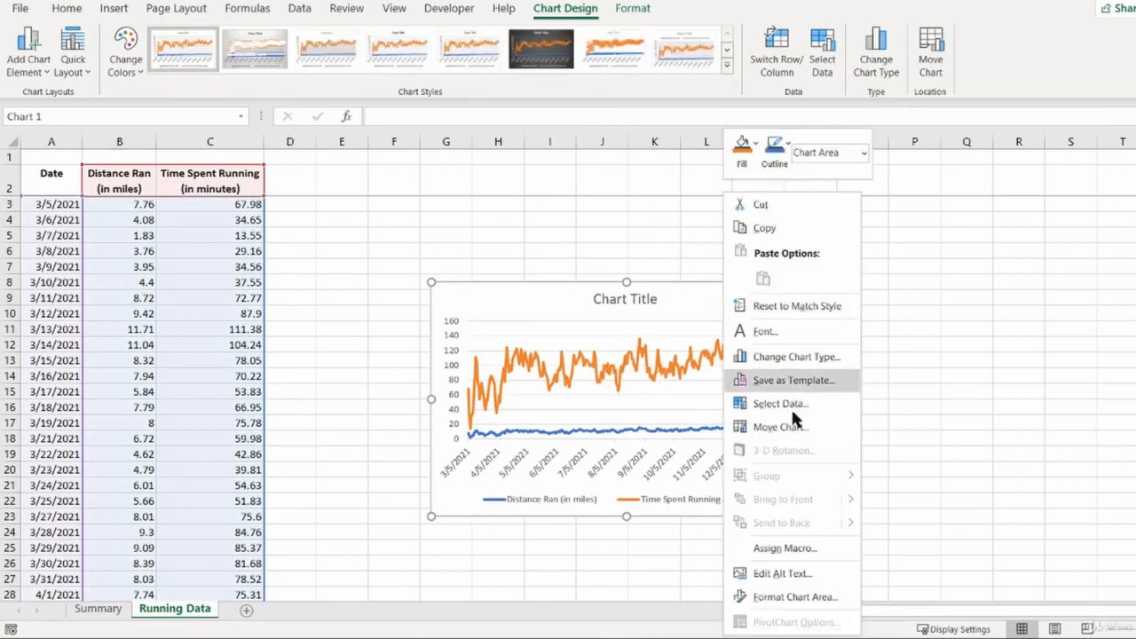
click(807, 404)
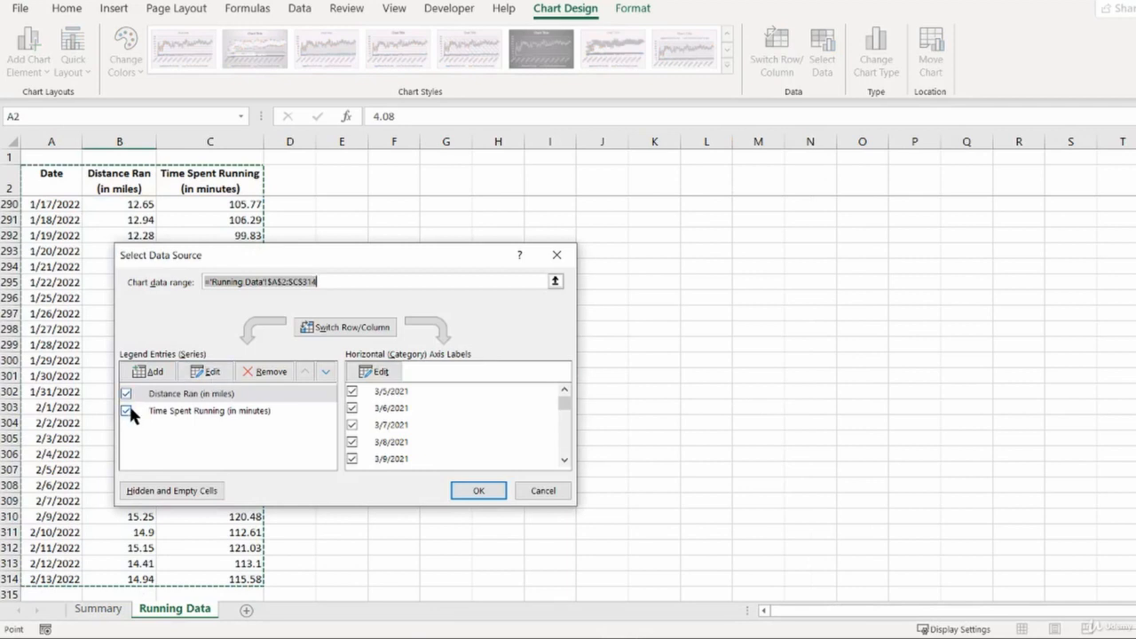
click(528, 492)
key(Escape)
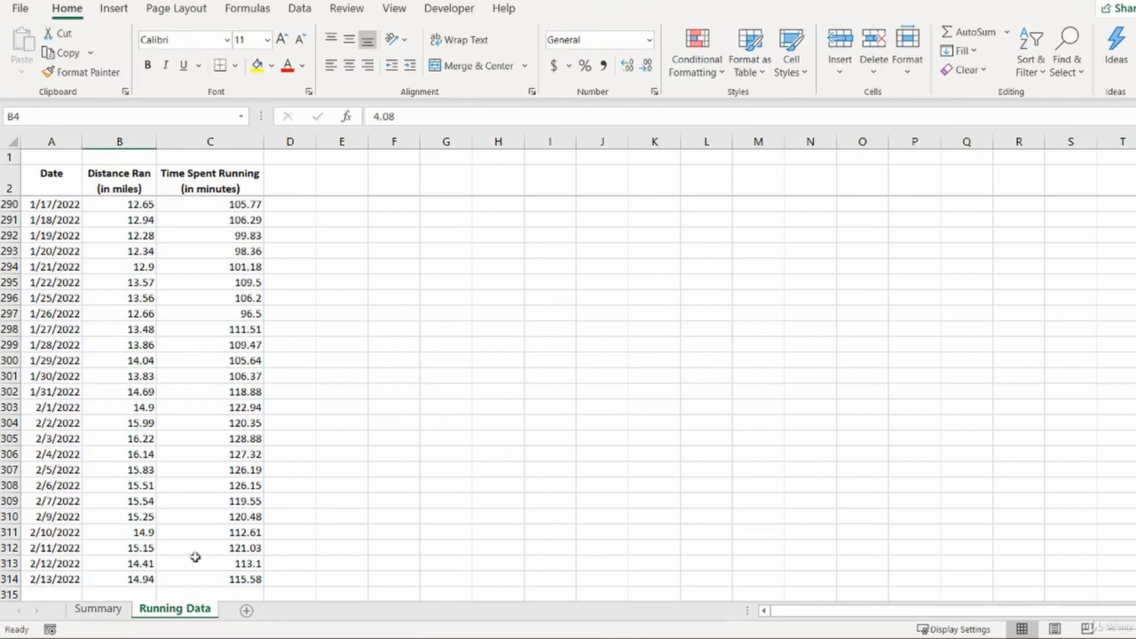
- Compare the Summary questions with the date, distance and time ranges in Running Data
click(100, 609)
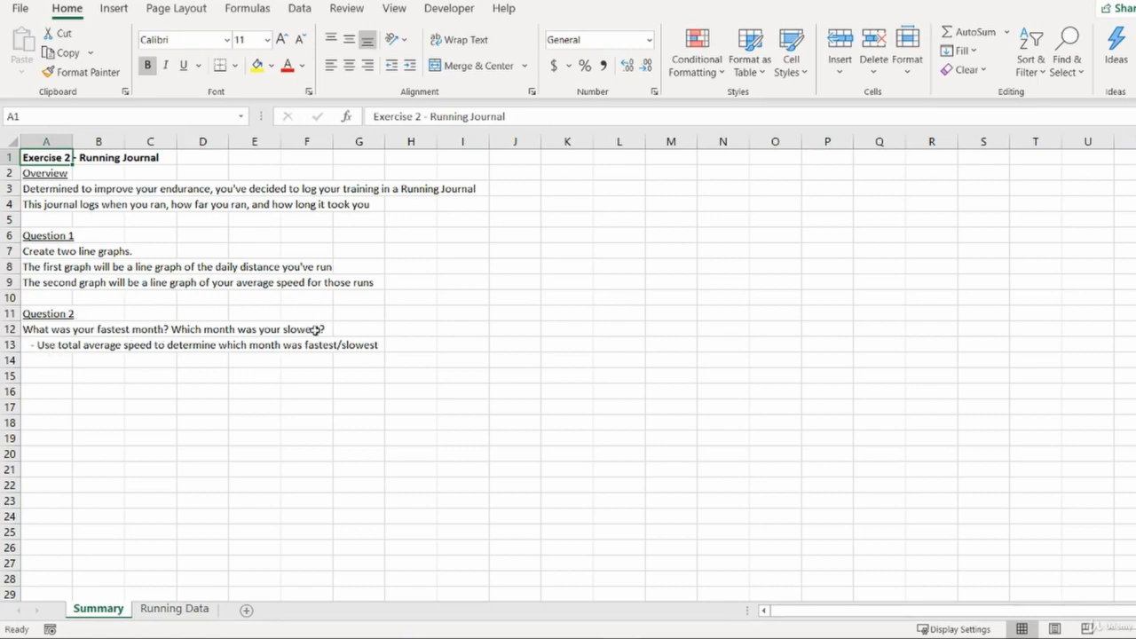
click(176, 610)
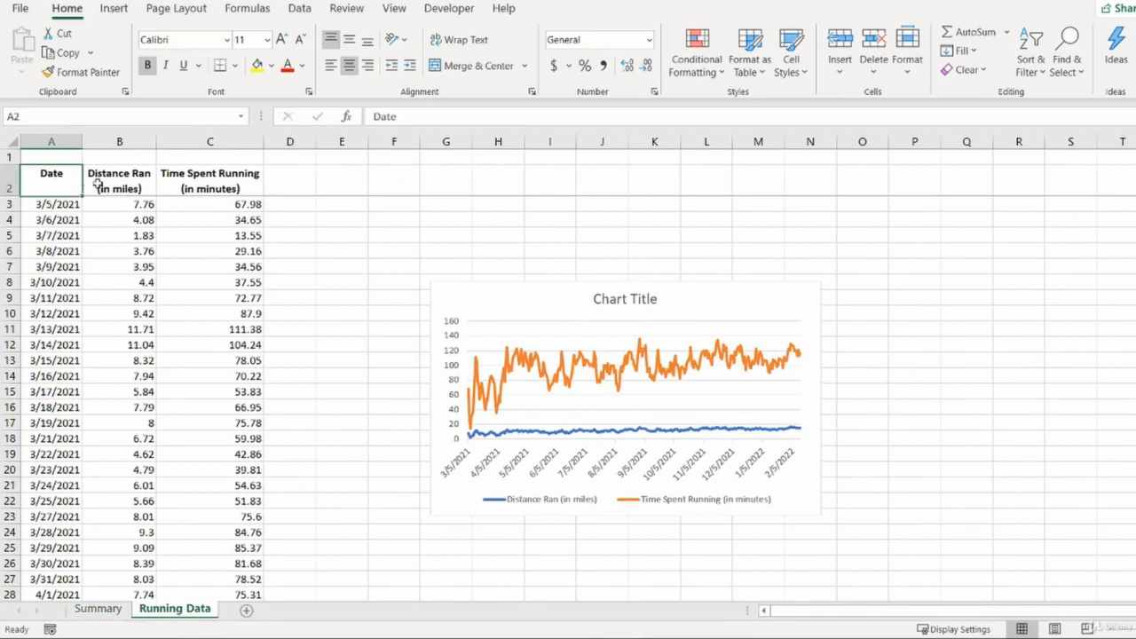
drag(129, 182, 241, 502)
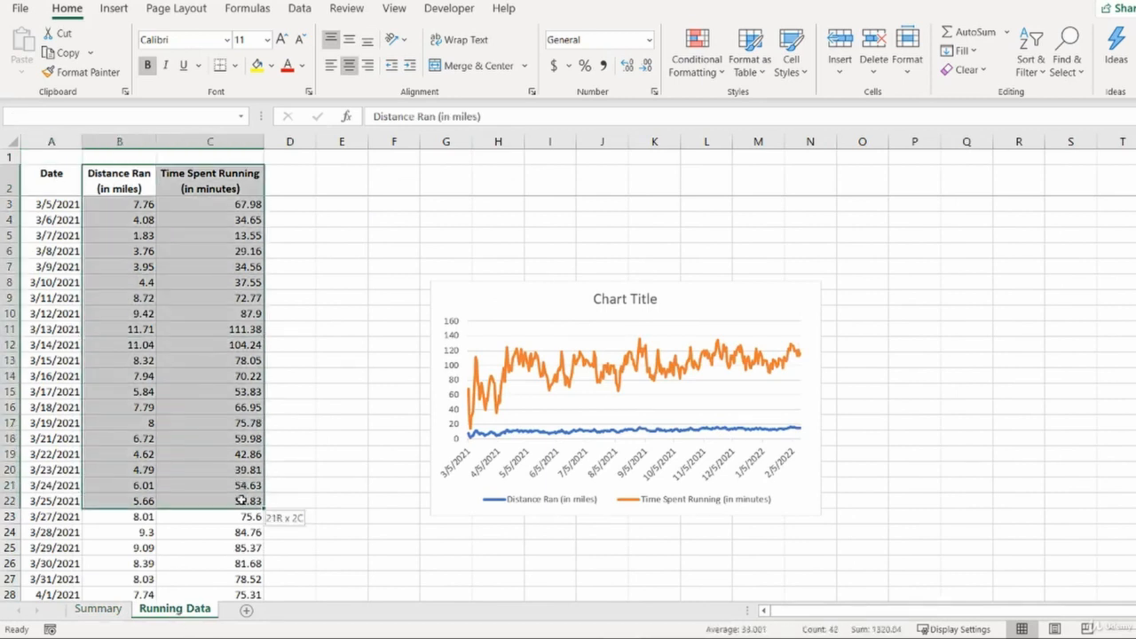
drag(55, 189, 40, 502)
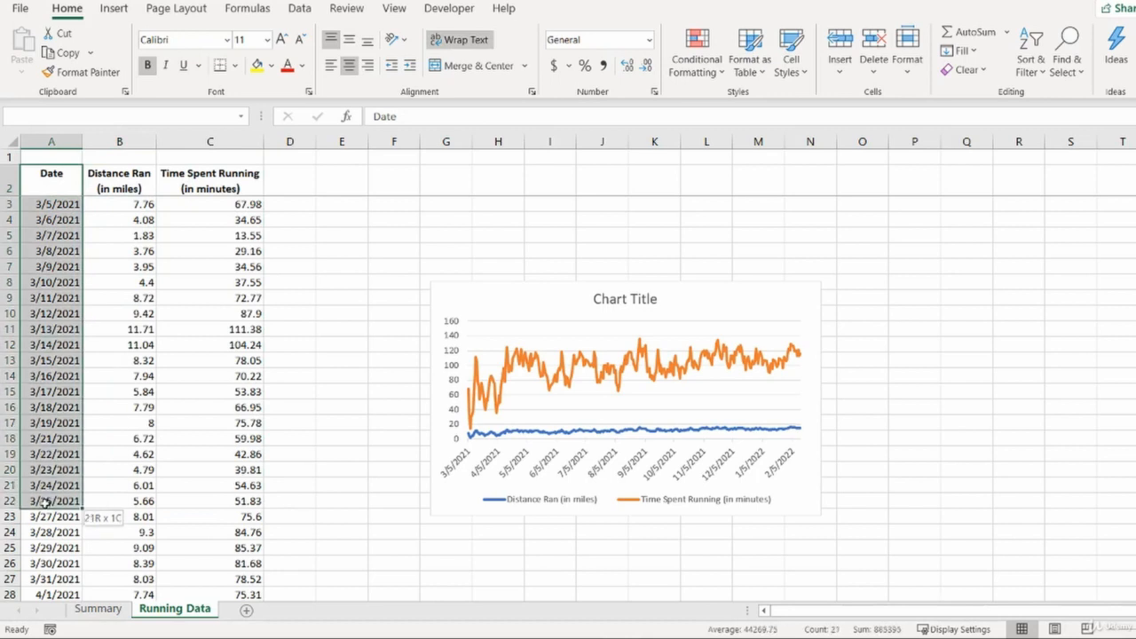
click(40, 503)
drag(58, 204, 41, 529)
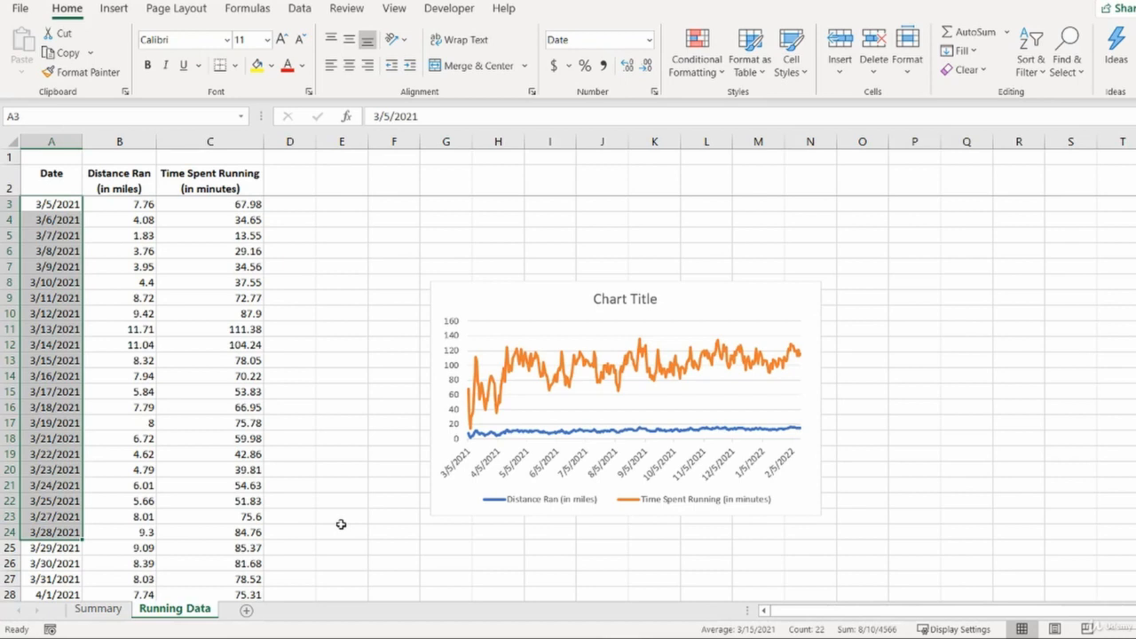
click(98, 609)
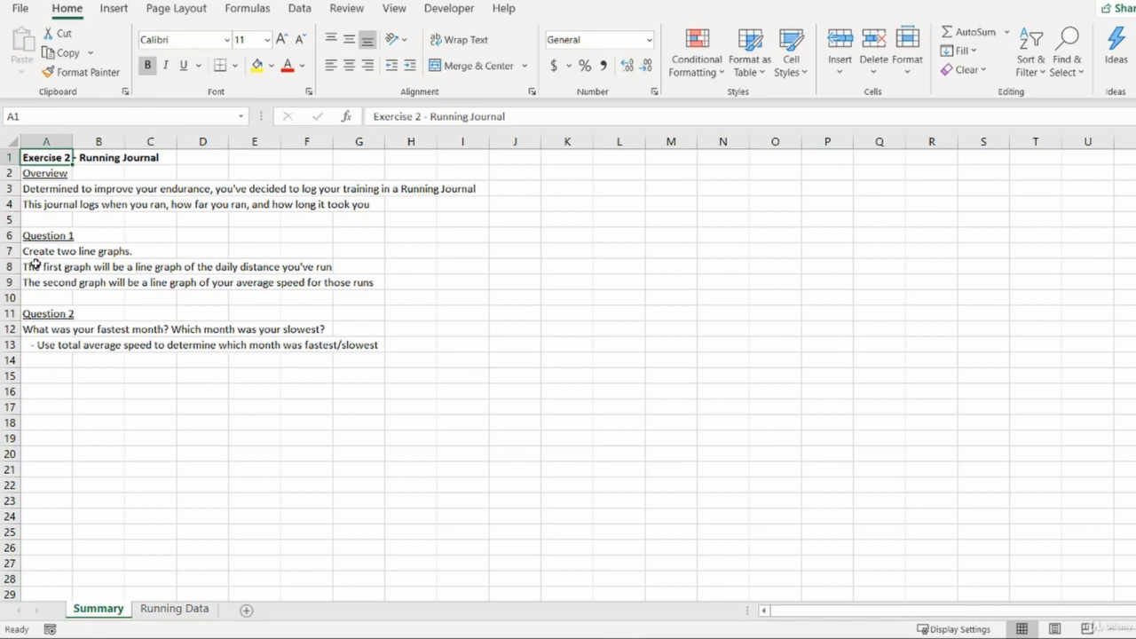
- Insert a new worksheet before Running Data and name it Graphs
click(173, 610)
key(shift+F11)
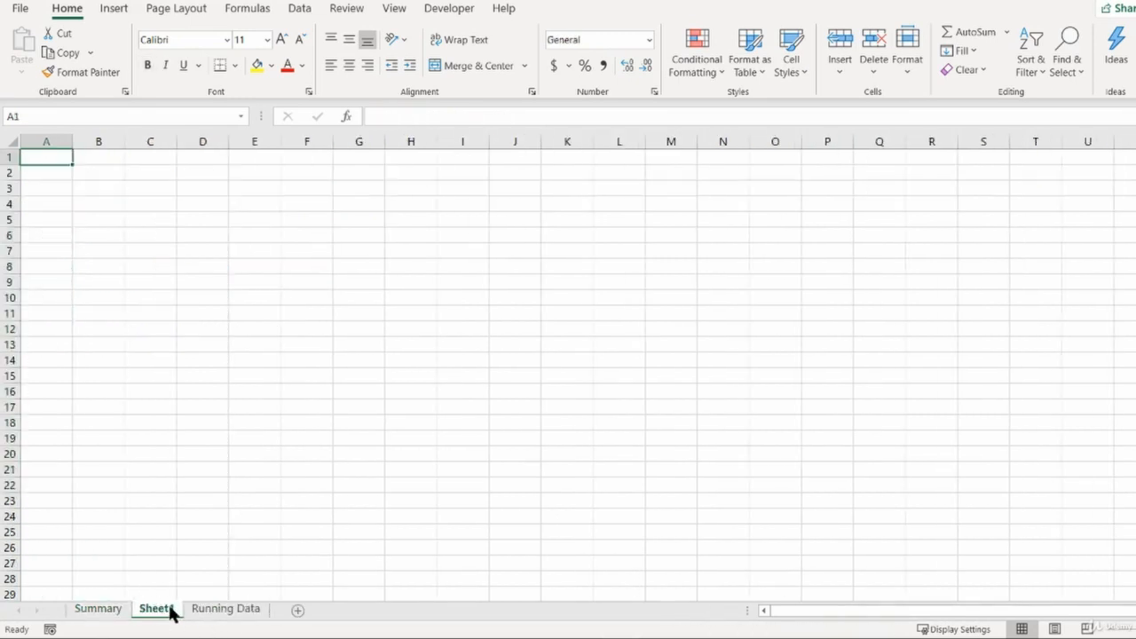
double_click(172, 612)
text(Graph)
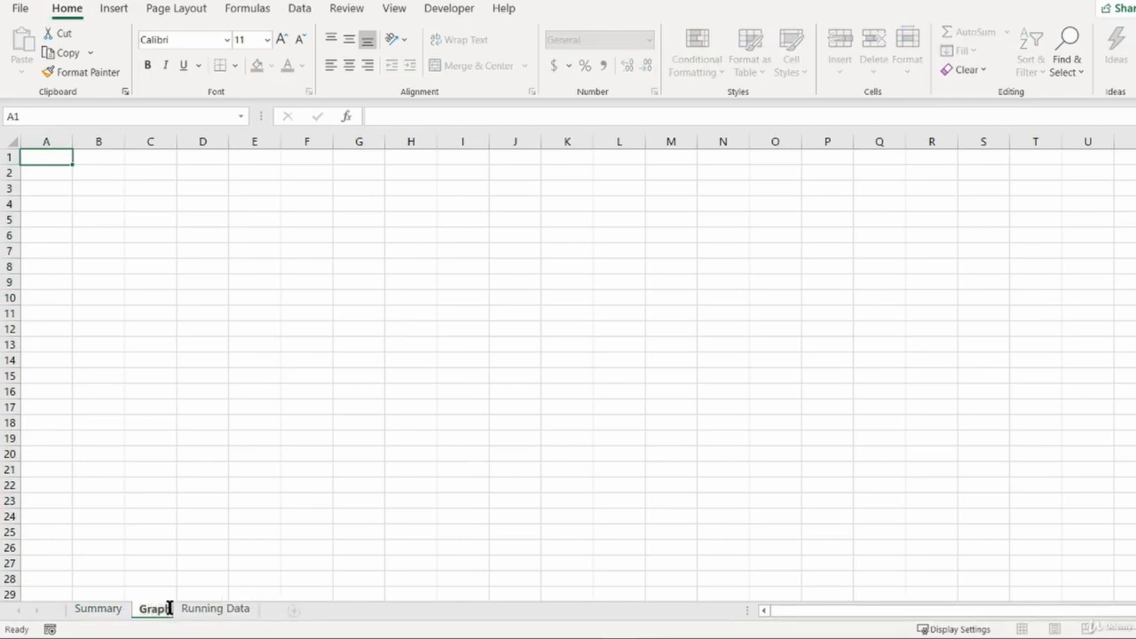
key(Return)
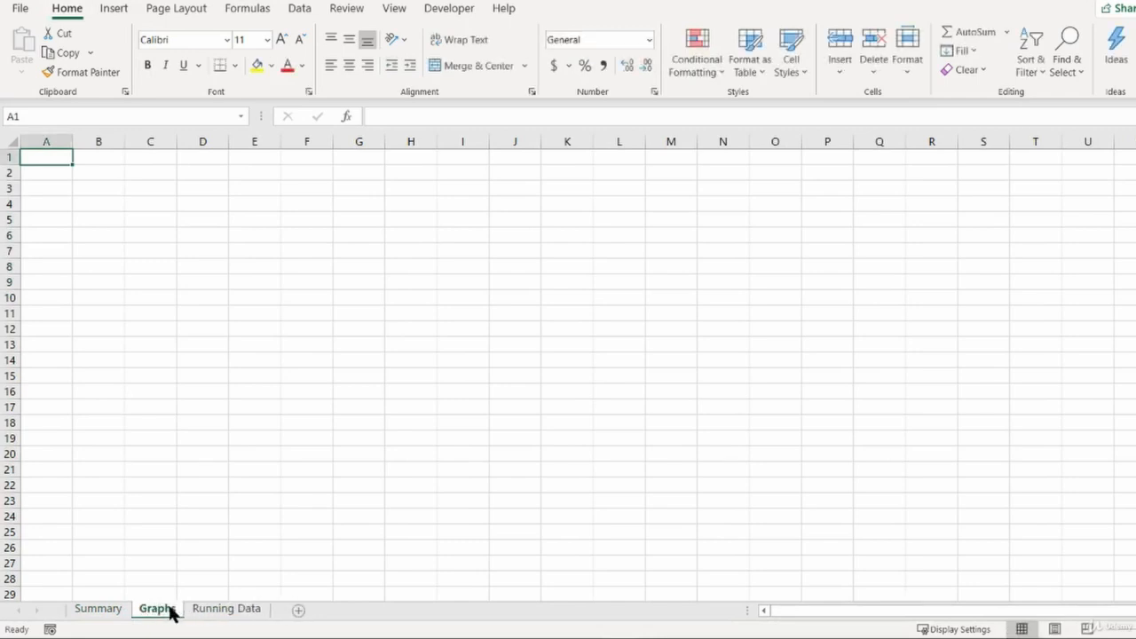
- Insert an empty 2-D line chart on the Graphs sheet and move it to about B3:H18
key(ctrl+Page_Up)
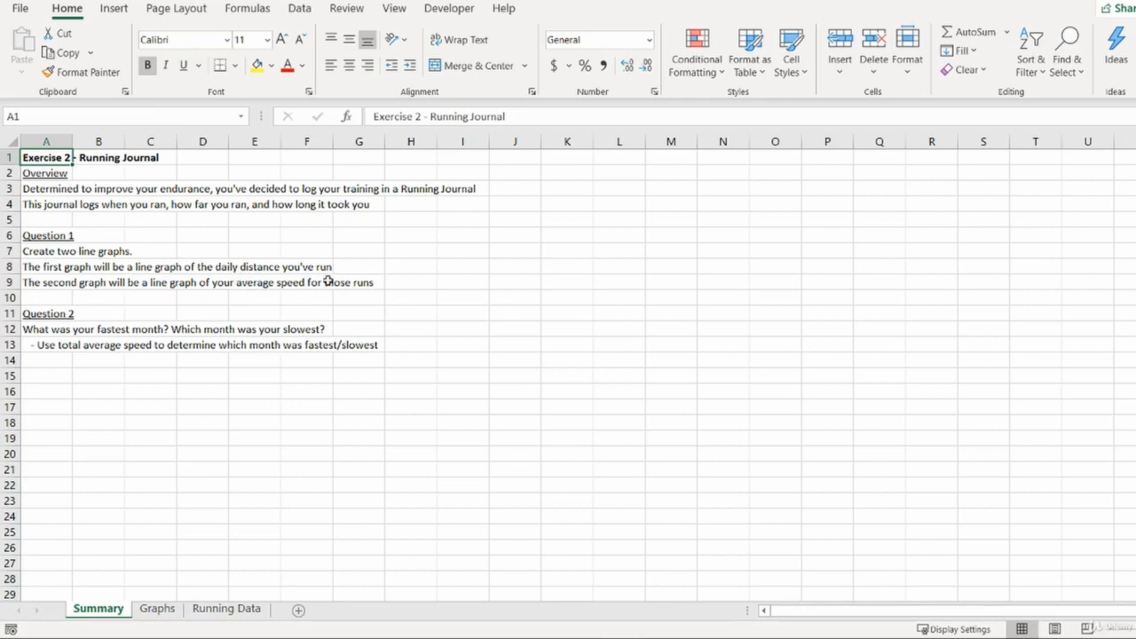
click(157, 609)
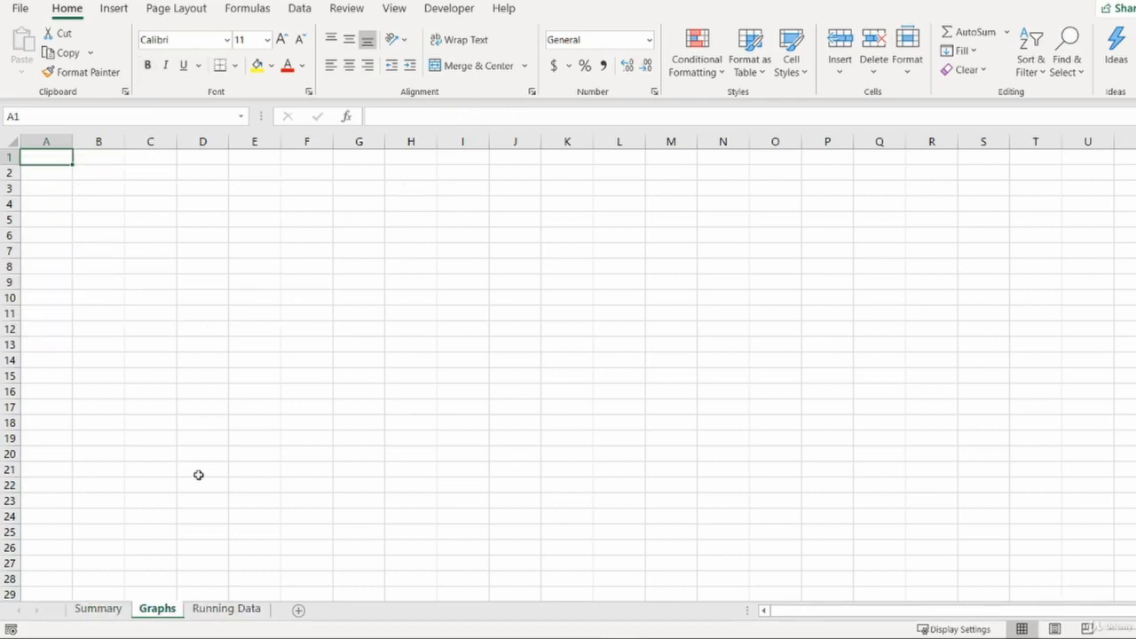
click(101, 173)
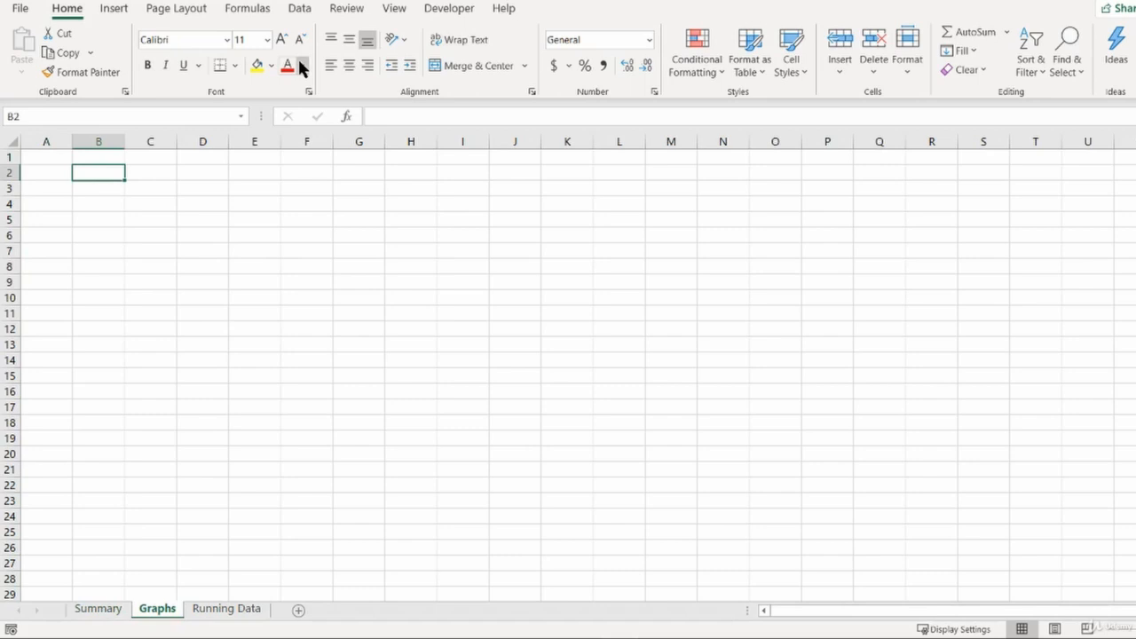
click(107, 9)
click(583, 51)
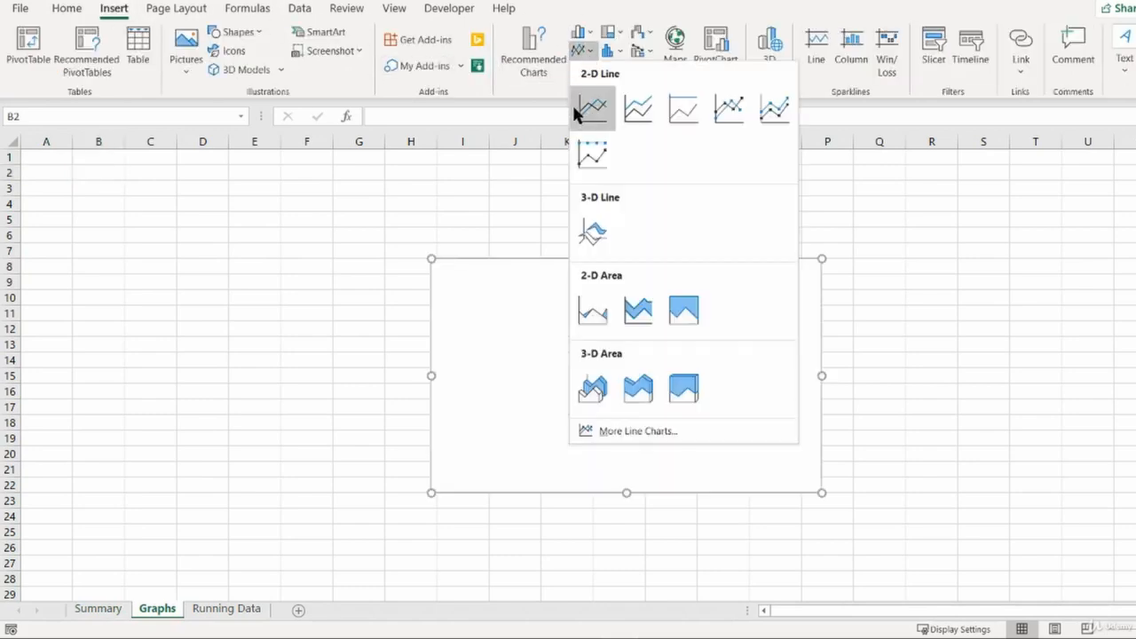
click(583, 108)
drag(578, 274, 195, 197)
drag(285, 181, 327, 198)
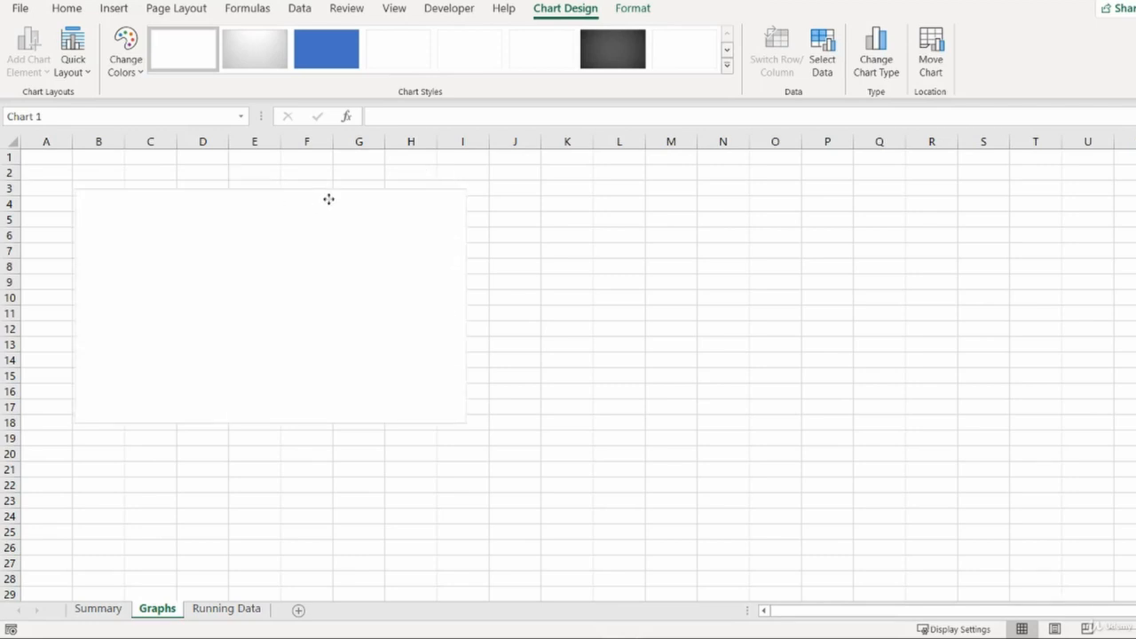
- Set the chart's data range to 'Running Data'!$A$2:$C$314
right_click(308, 267)
click(392, 404)
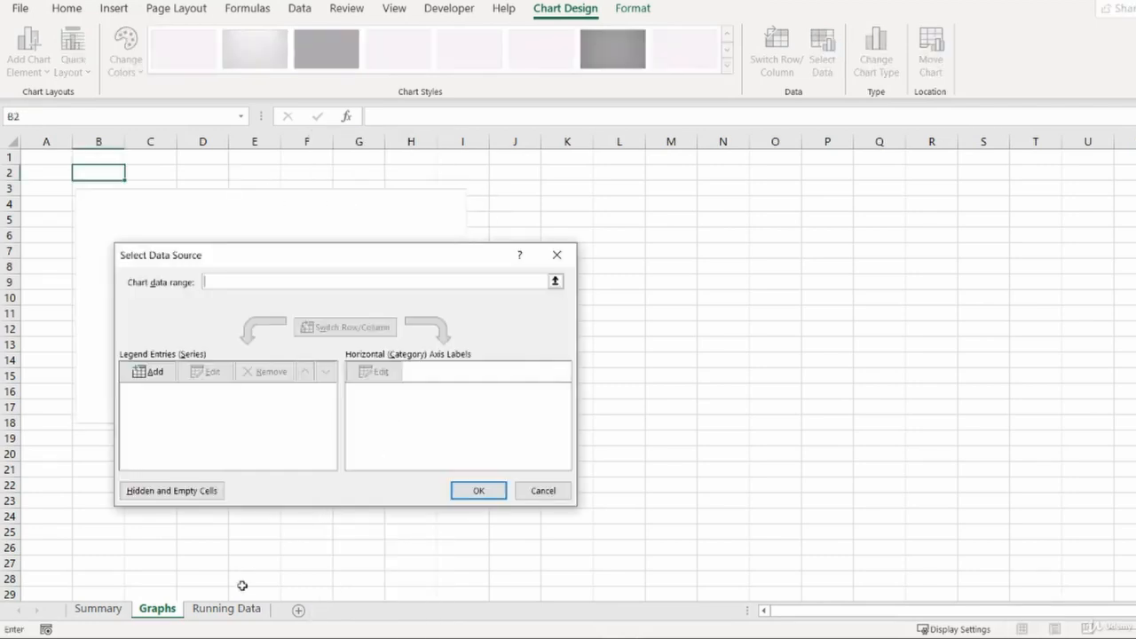
click(235, 618)
click(53, 180)
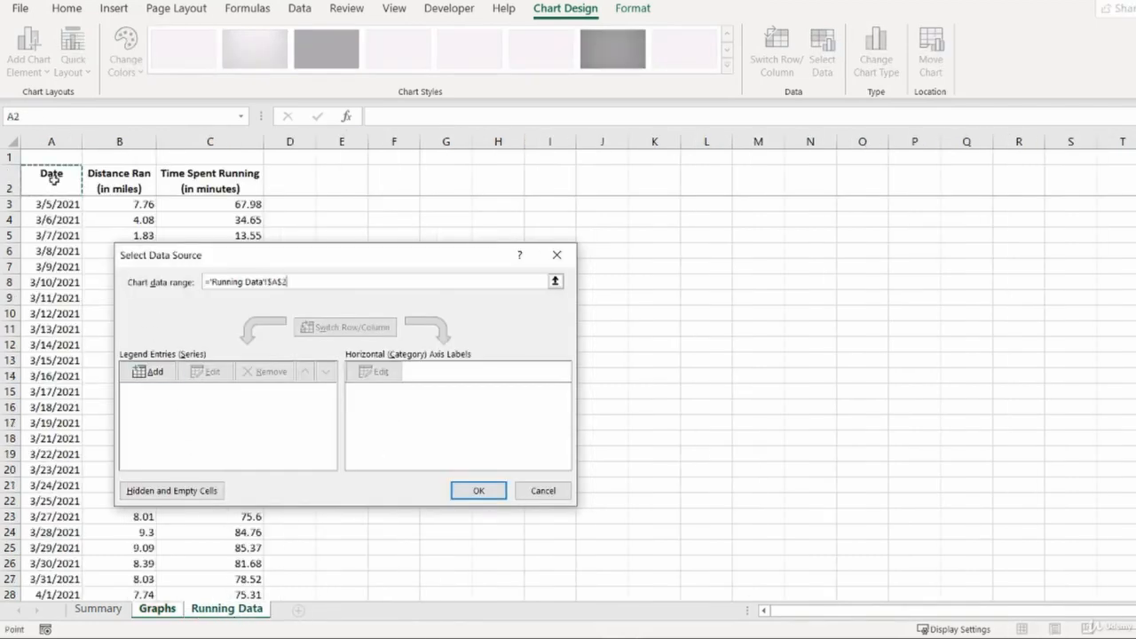
key(ctrl+shift+Right)
key(ctrl+shift+Down)
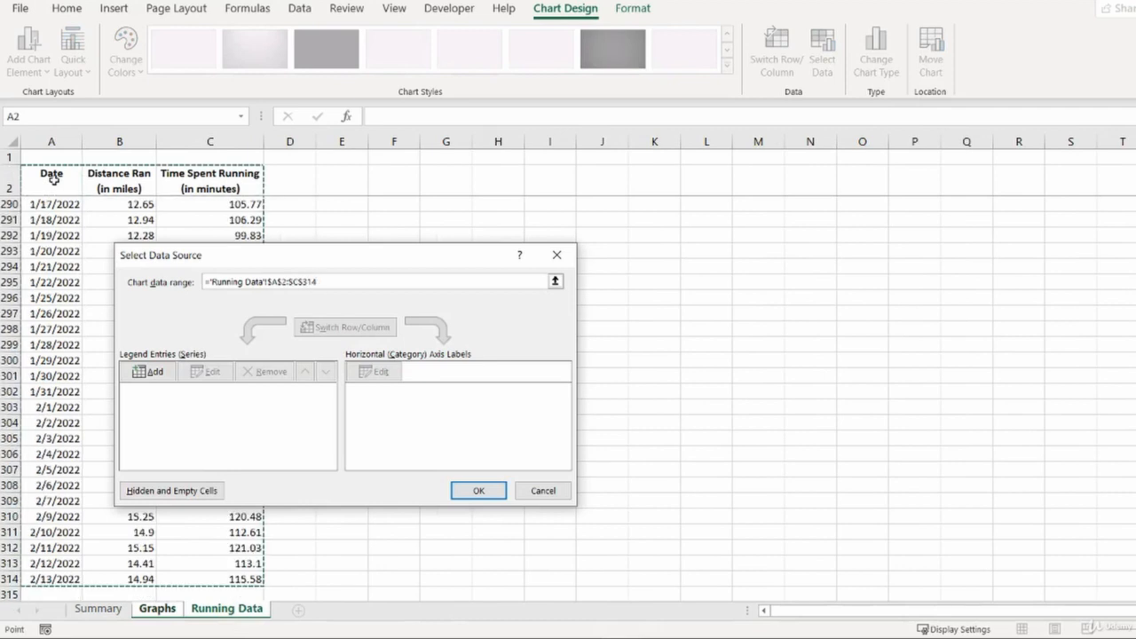
click(478, 490)
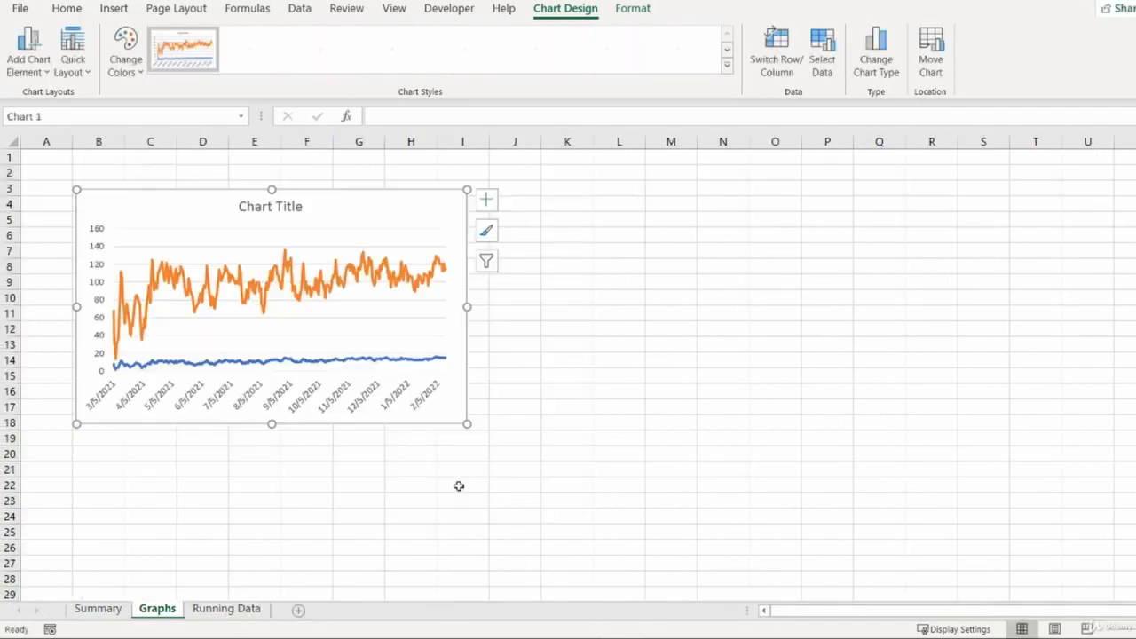
- Uncheck the Time Spent Running (in minutes) series in the first chart's data source so only distance is plotted
right_click(364, 222)
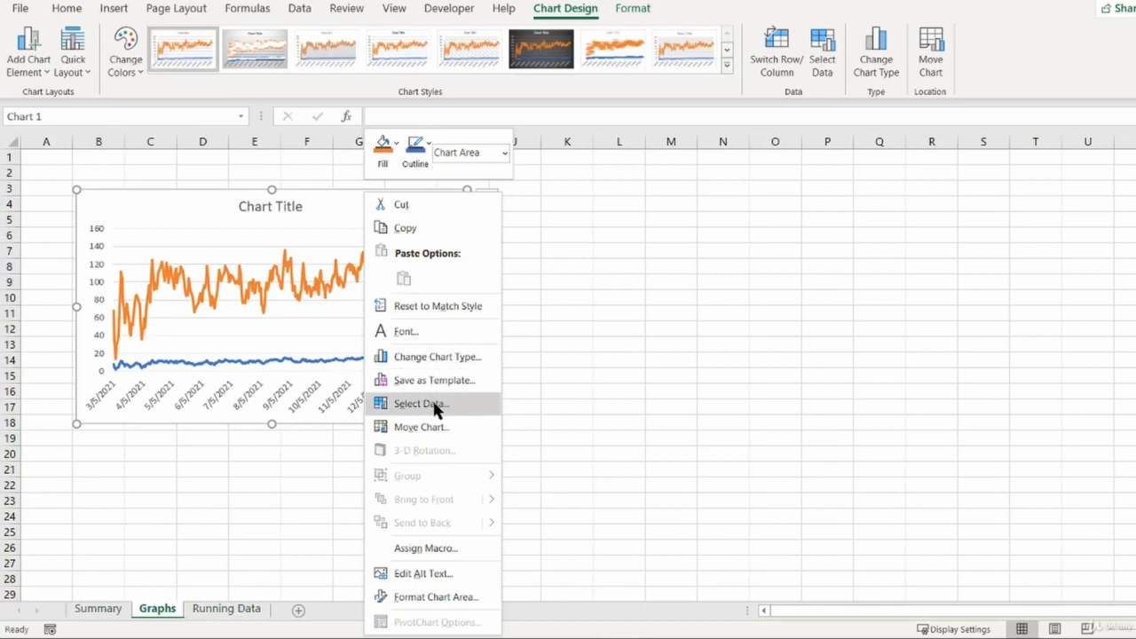
click(434, 404)
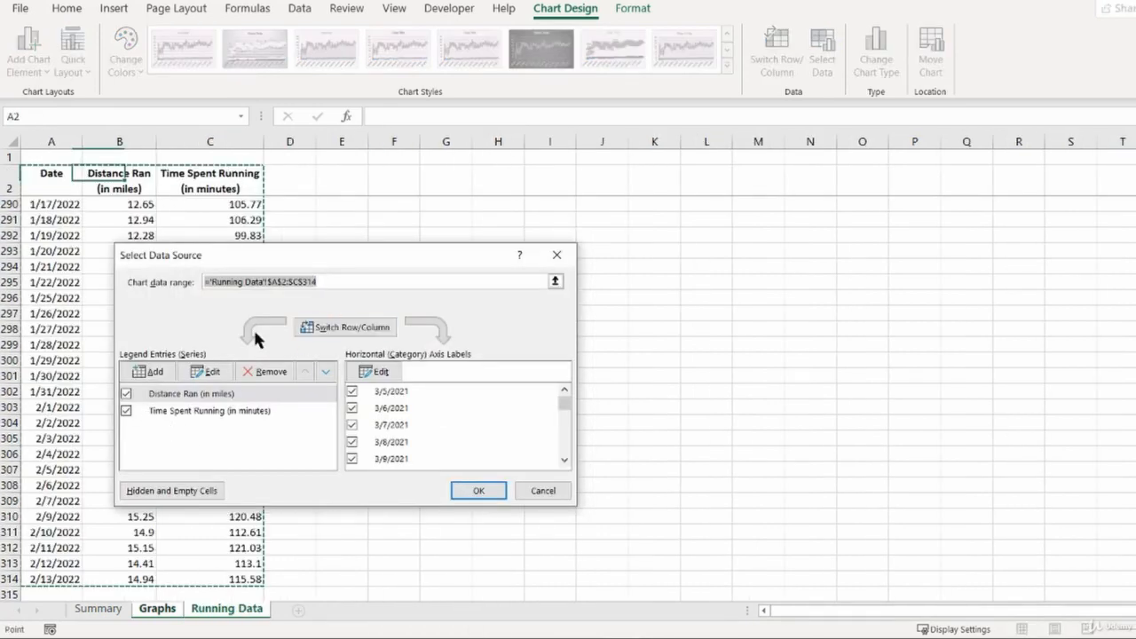
click(126, 411)
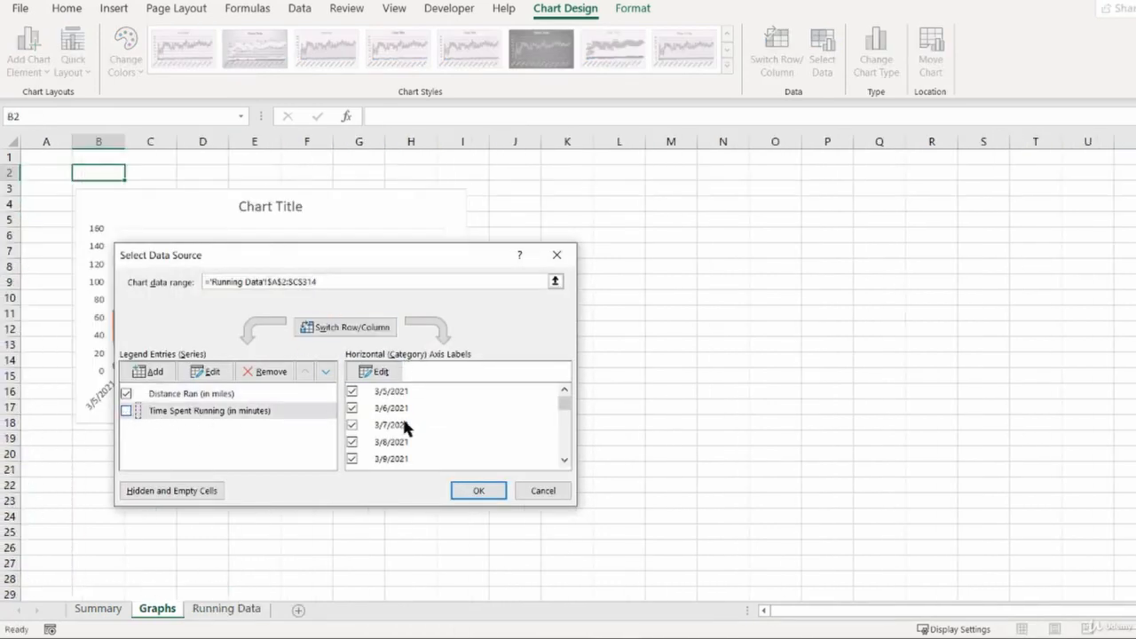
mouse_move(562, 410)
mouse_down()
mouse_move(563, 464)
mouse_move(568, 397)
mouse_up()
click(468, 491)
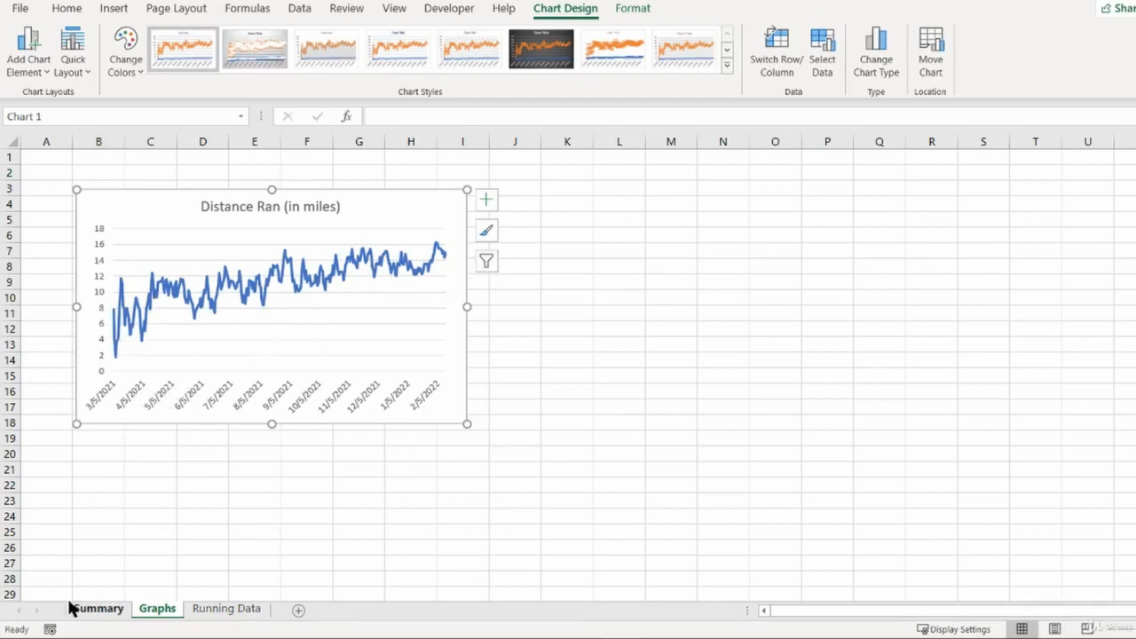
click(569, 203)
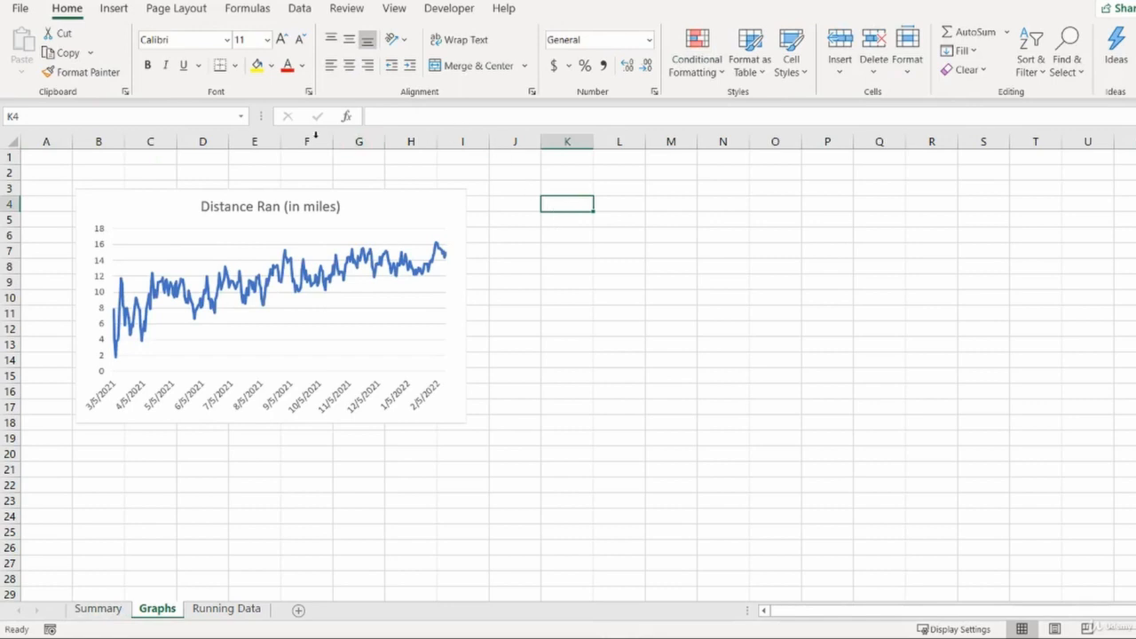
- Add the header Average Speed in cell D2 of Running Data
click(96, 607)
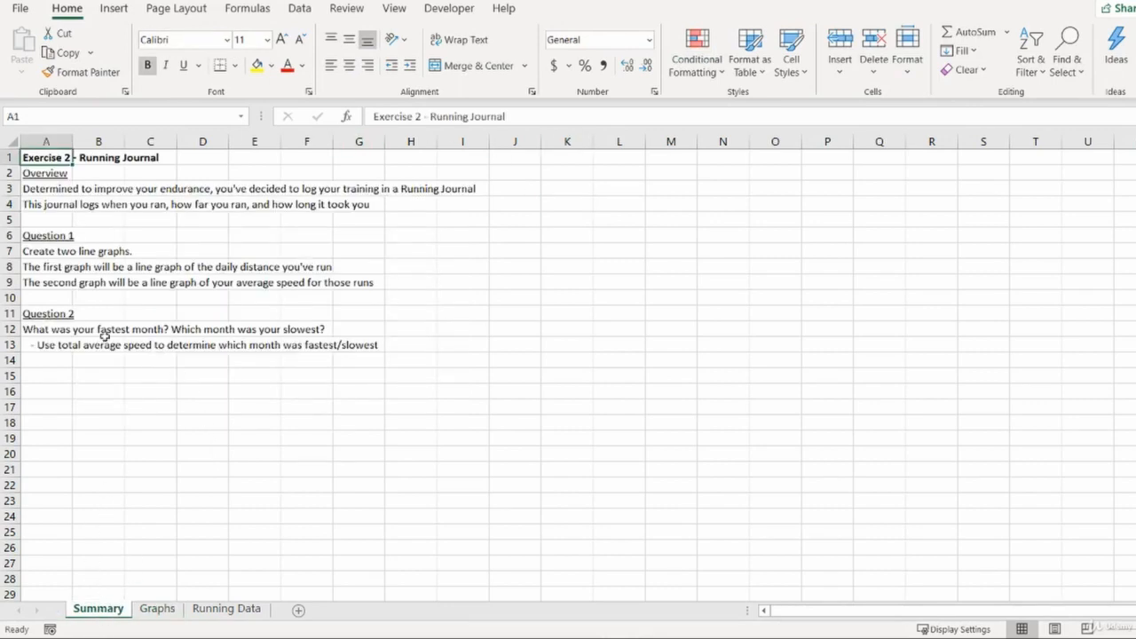
drag(46, 284, 368, 297)
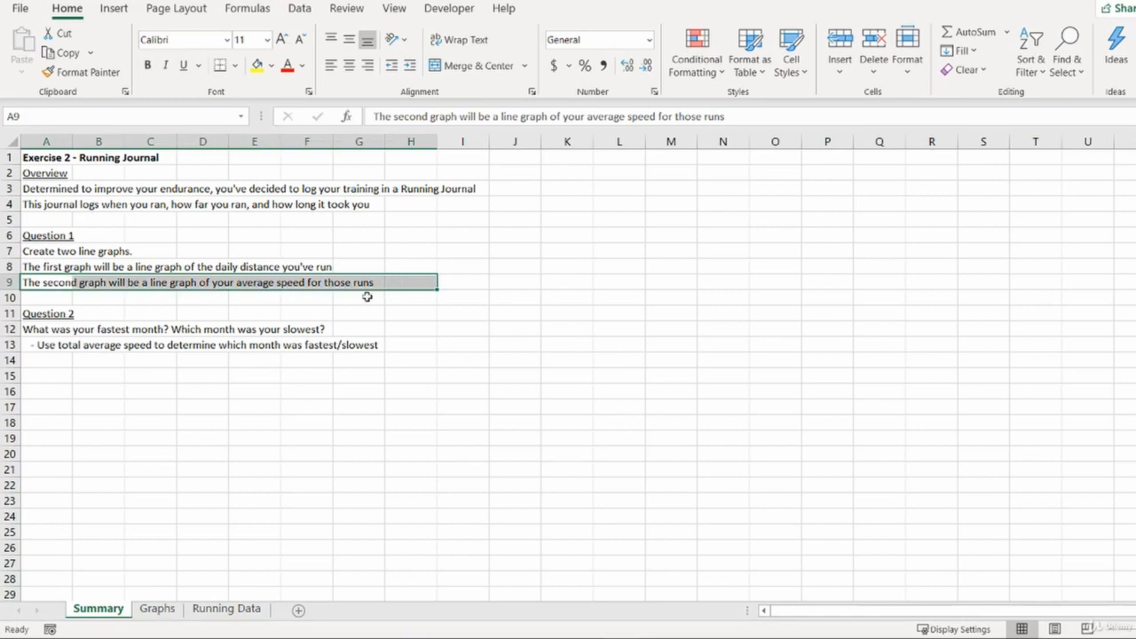
click(226, 608)
click(294, 189)
text(Ave)
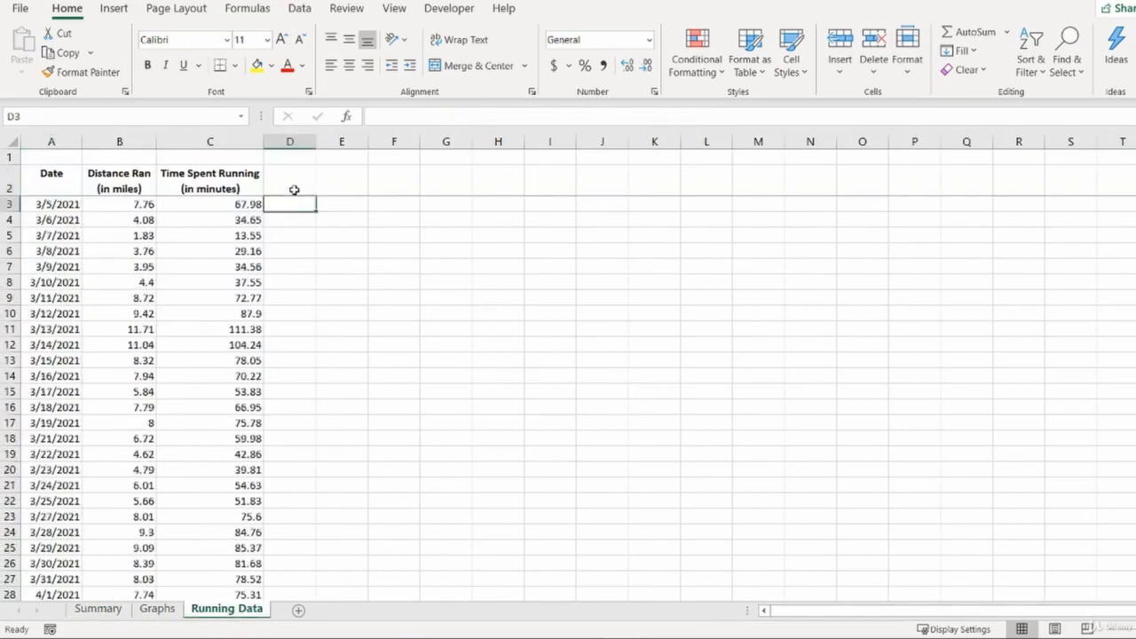
text(rage Speed)
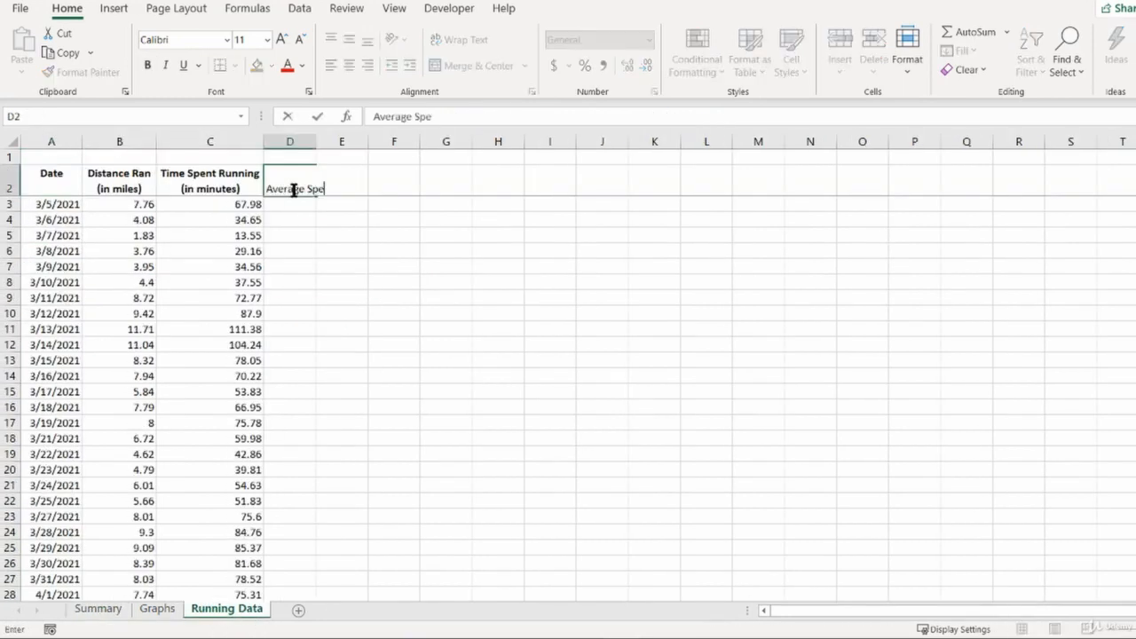
key(Return)
- Enter the formula =C3/B3 in cell D3
text(=)
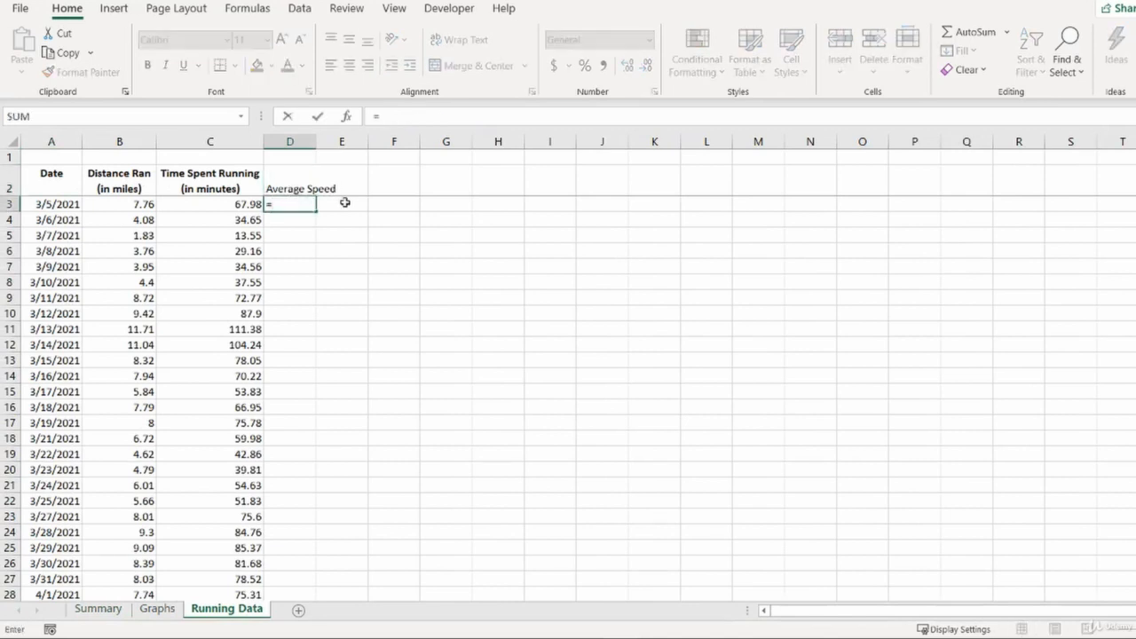
key(Left)
text(/)
key(Left)
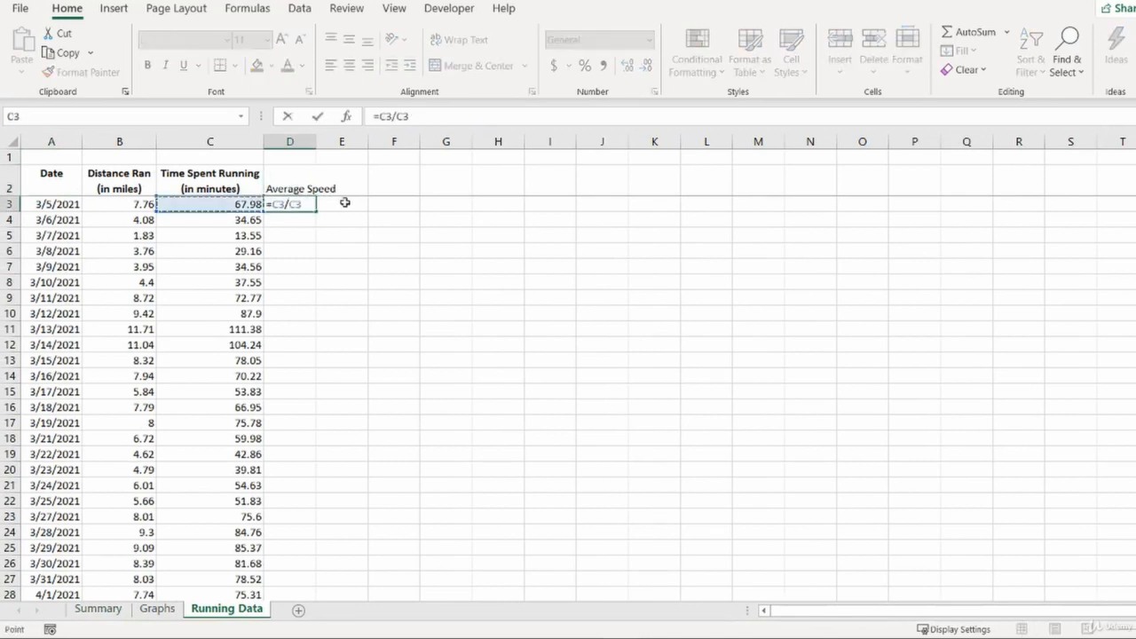
key(Left)
key(Return)
key(Up)
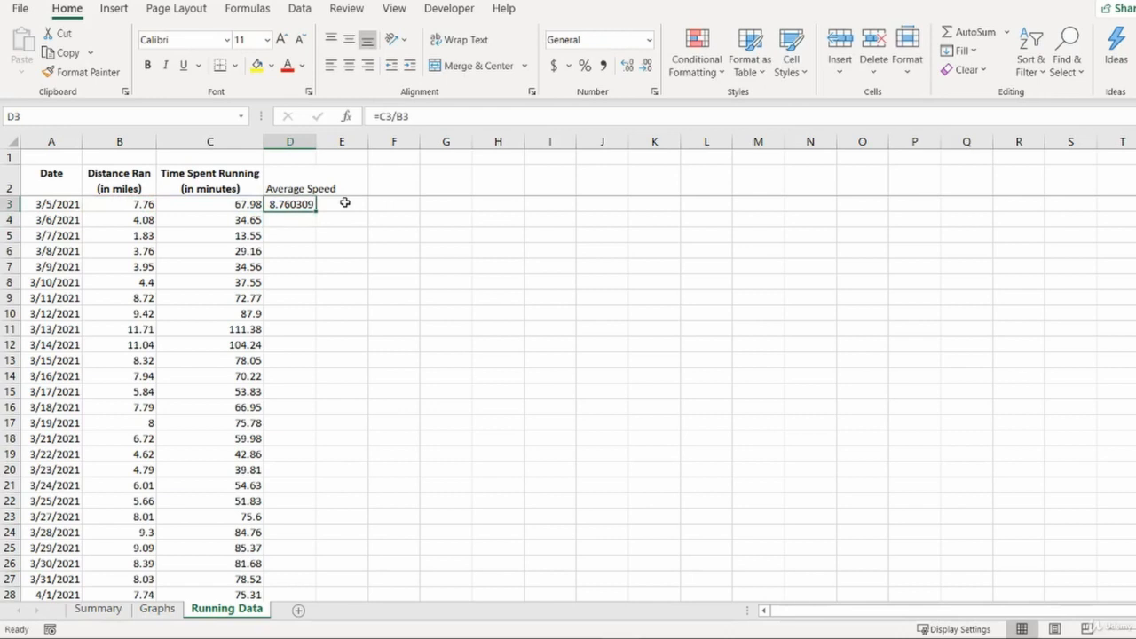
- Fill the average speed formula down column D to the last data row, D314
key(shift+space)
key(Left)
key(Left)
key(Right)
key(Right)
key(shift+space)
key(Left)
key(Right)
key(Left)
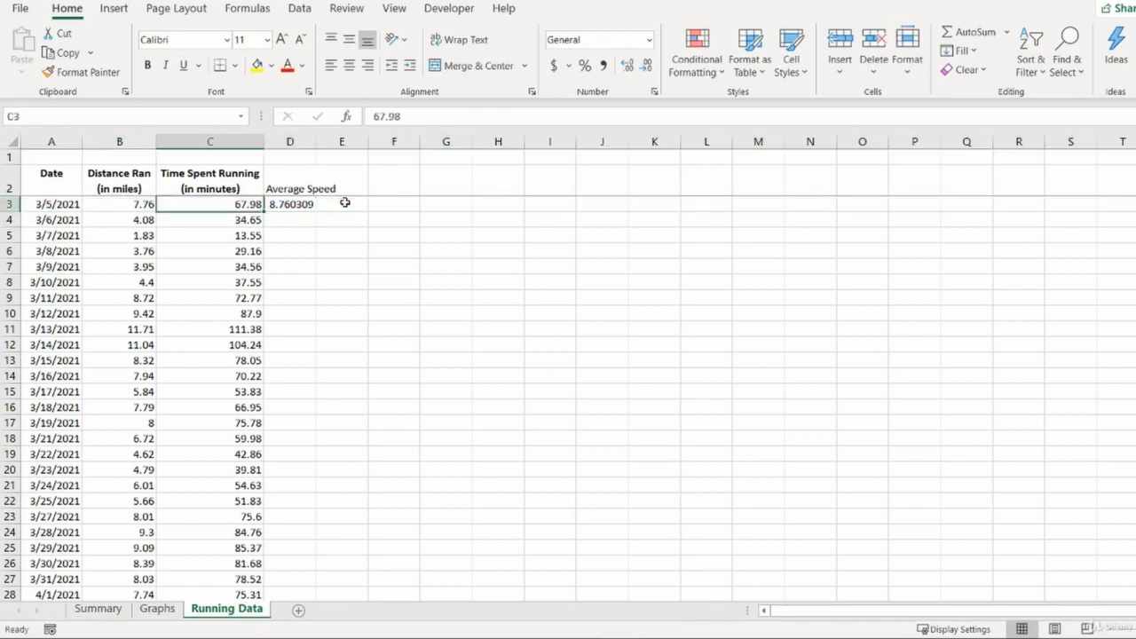
key(ctrl+Down)
key(Right)
key(ctrl+shift+Up)
key(ctrl+d)
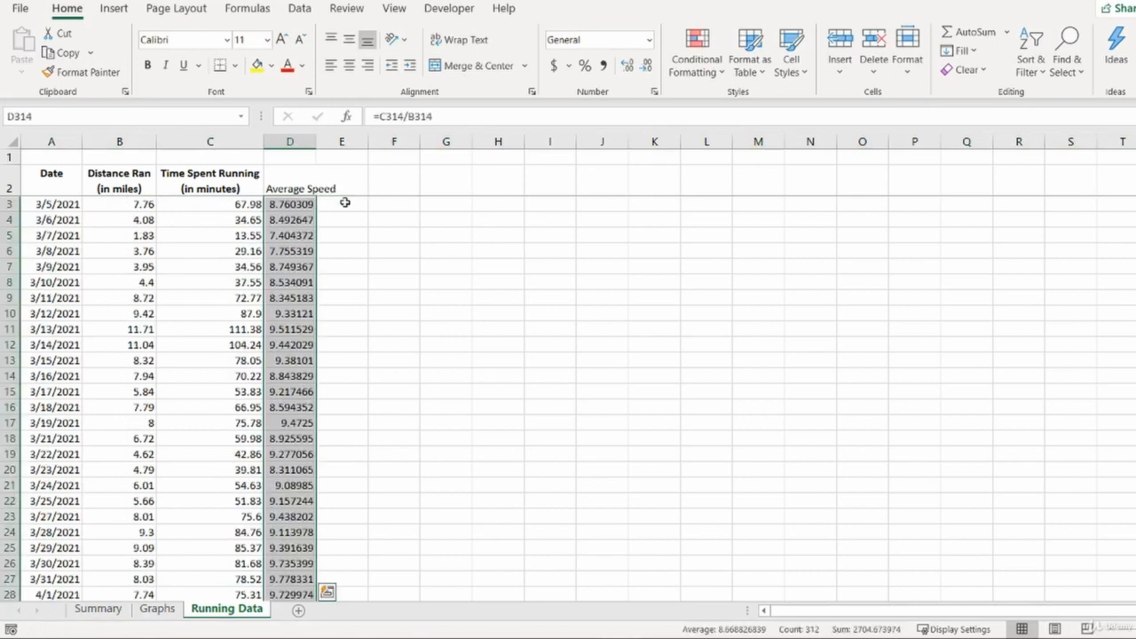
- Check the filled average speed formulas at the bottom and top of column D
key(ctrl+shift+Down)
key(Up)
key(Up)
key(Up)
key(Up)
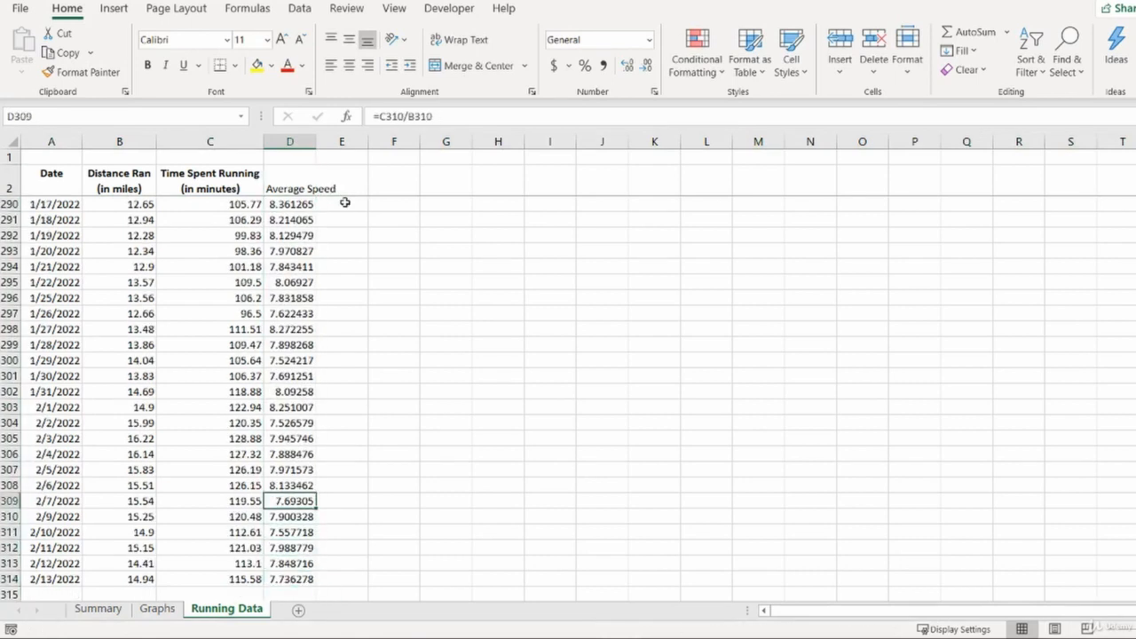
key(Down)
key(Down)
key(Up)
key(Up)
key(Up)
key(Up)
key(Up)
key(Up)
key(Up)
key(Up)
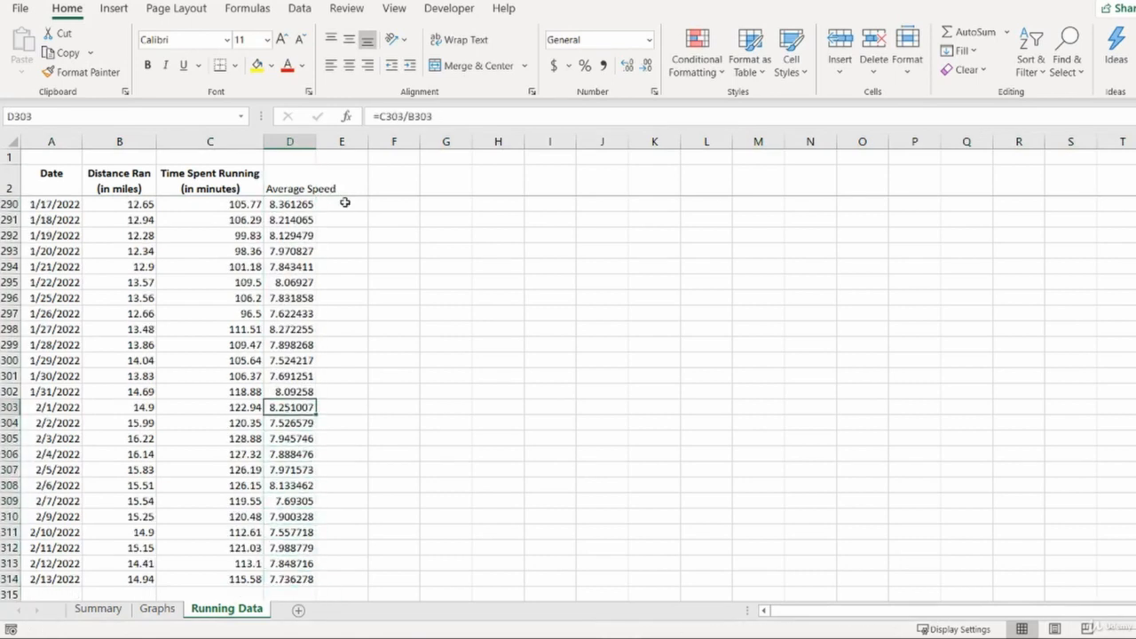
key(ctrl+Up)
key(Down)
key(Down)
key(Down)
key(Down)
key(Down)
key(Down)
key(Down)
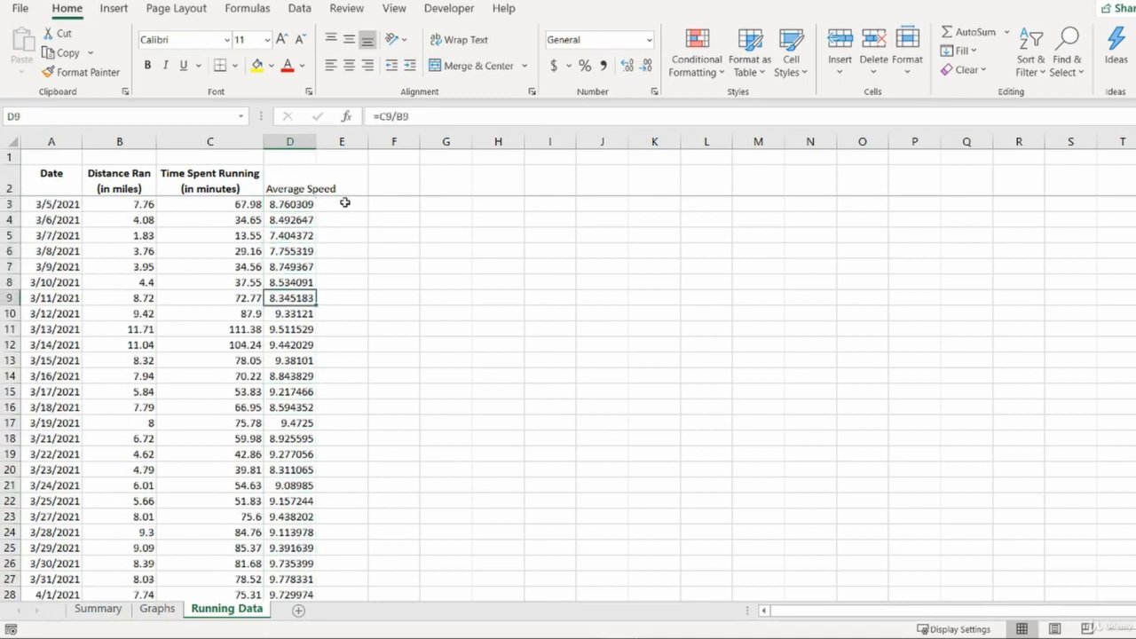
key(Down)
key(Down)
key(Up)
key(Up)
key(ctrl+Up)
key(Down)
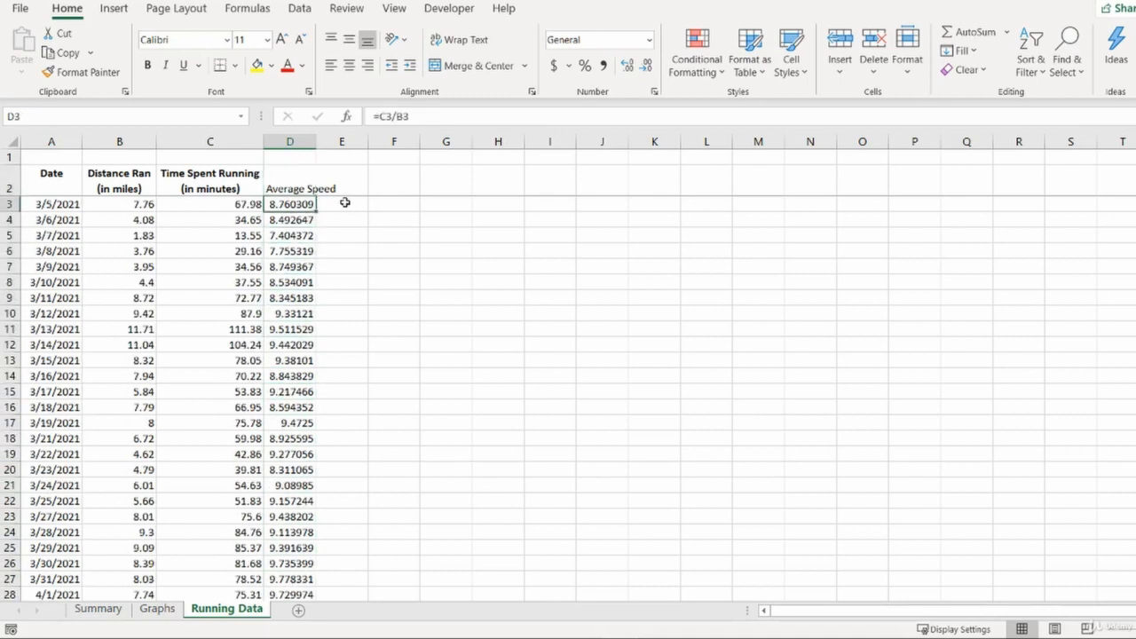
- Set the font colour of the Average Speed values to blue
key(ctrl+shift+Down)
click(301, 66)
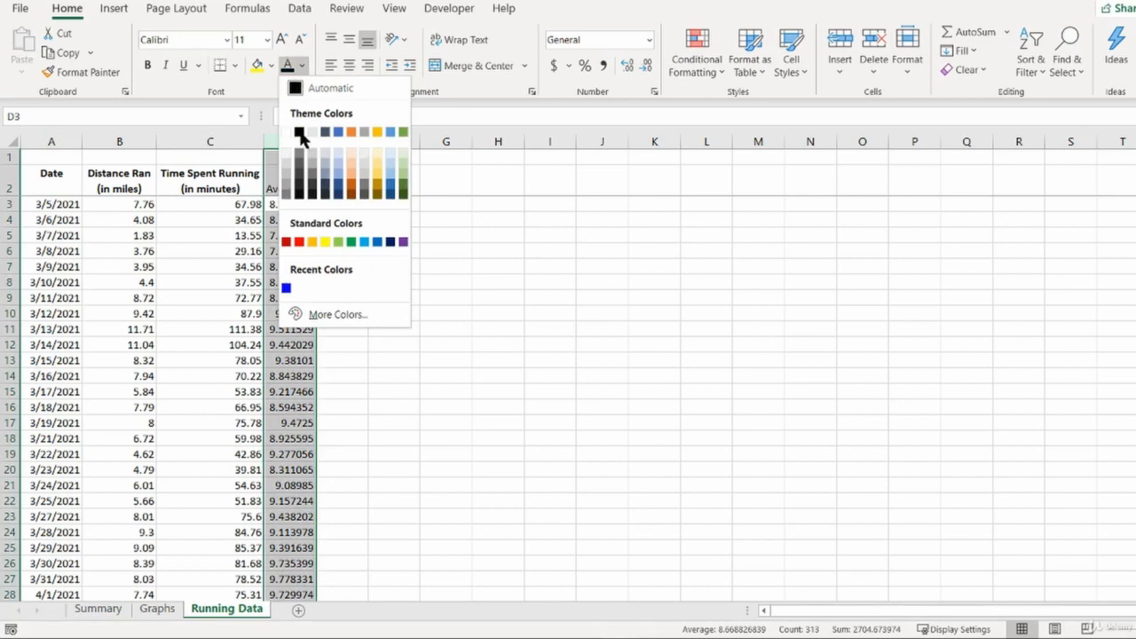
click(286, 287)
- Insert a second 2-D line chart on the Graphs sheet and move it to about J4:Q19
click(146, 608)
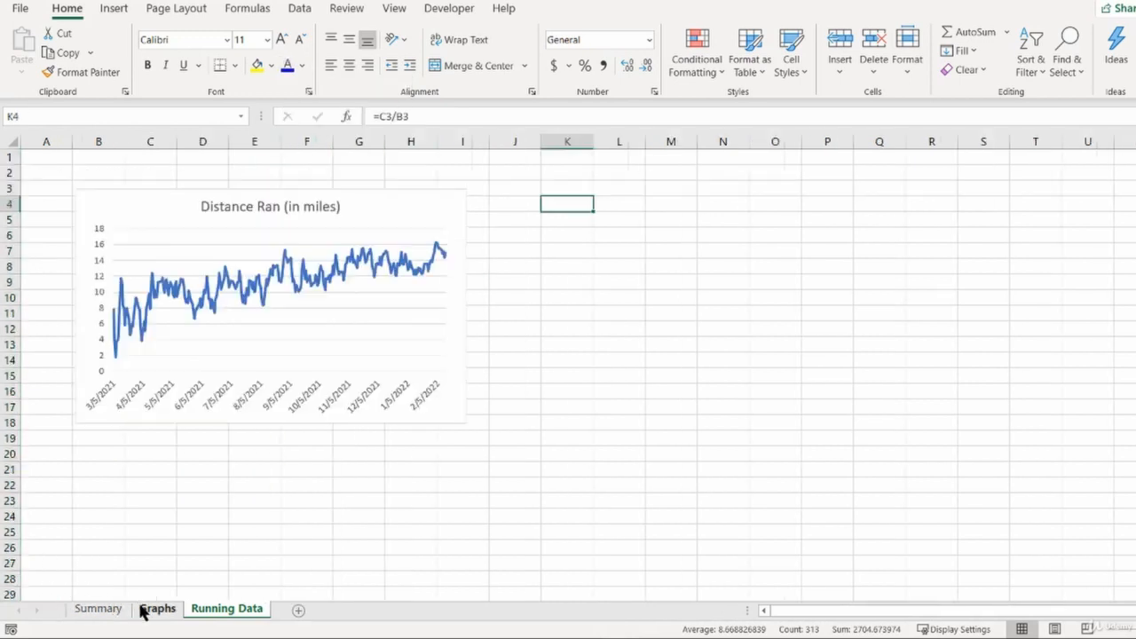
click(449, 8)
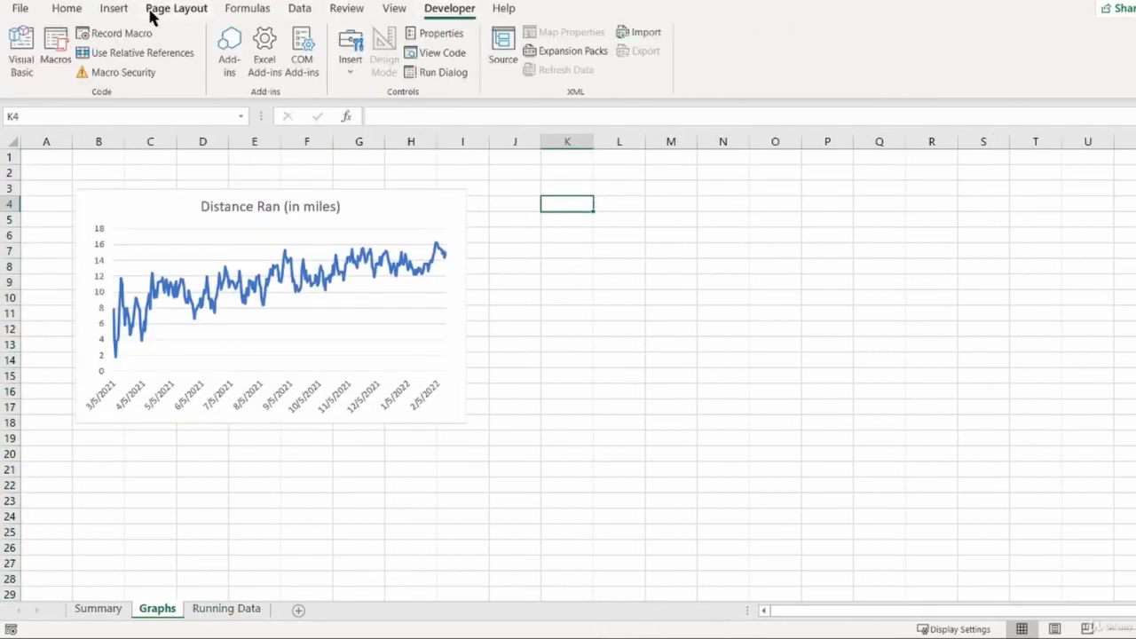
click(114, 8)
click(578, 51)
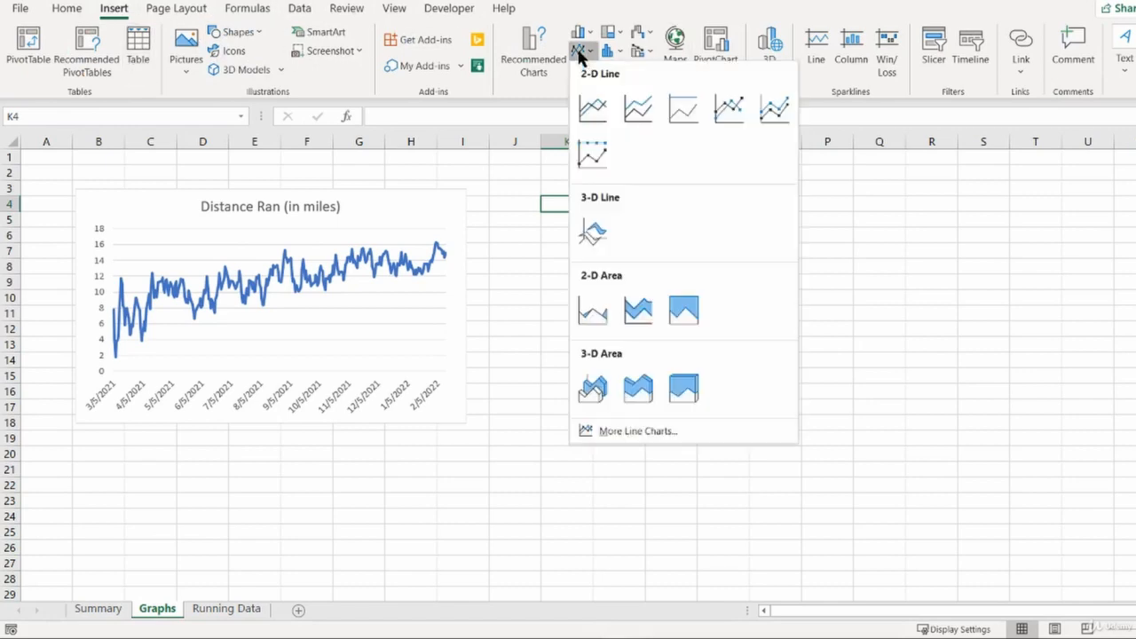
click(588, 109)
drag(560, 284, 631, 241)
- Set the second chart's data range to 'Running Data'!$A$2:$D$314
right_click(631, 240)
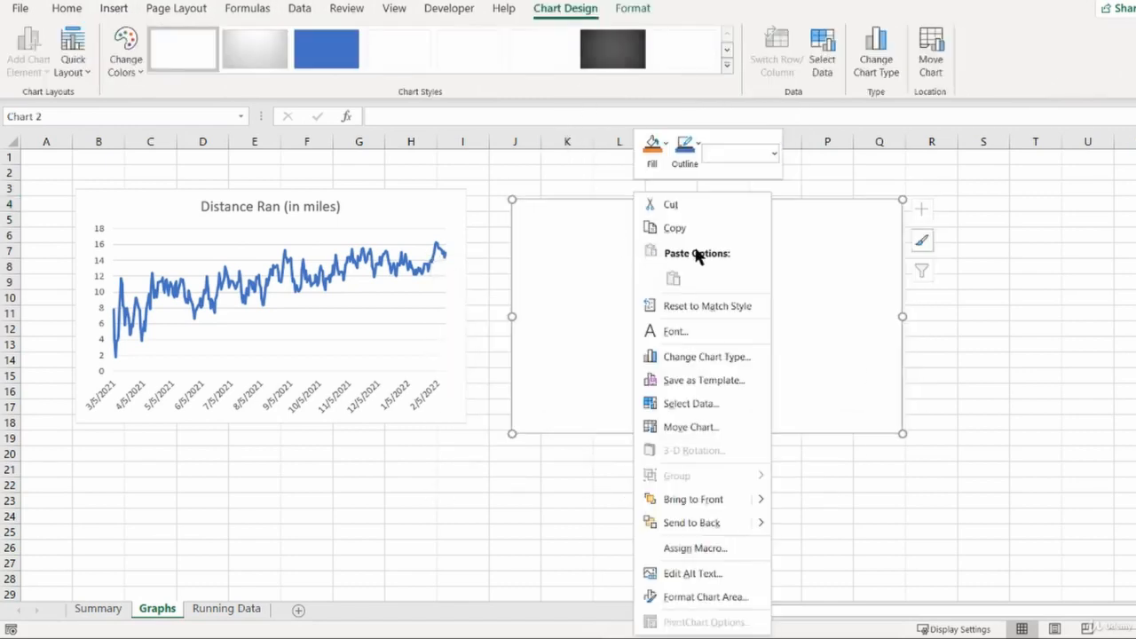
click(721, 401)
click(229, 609)
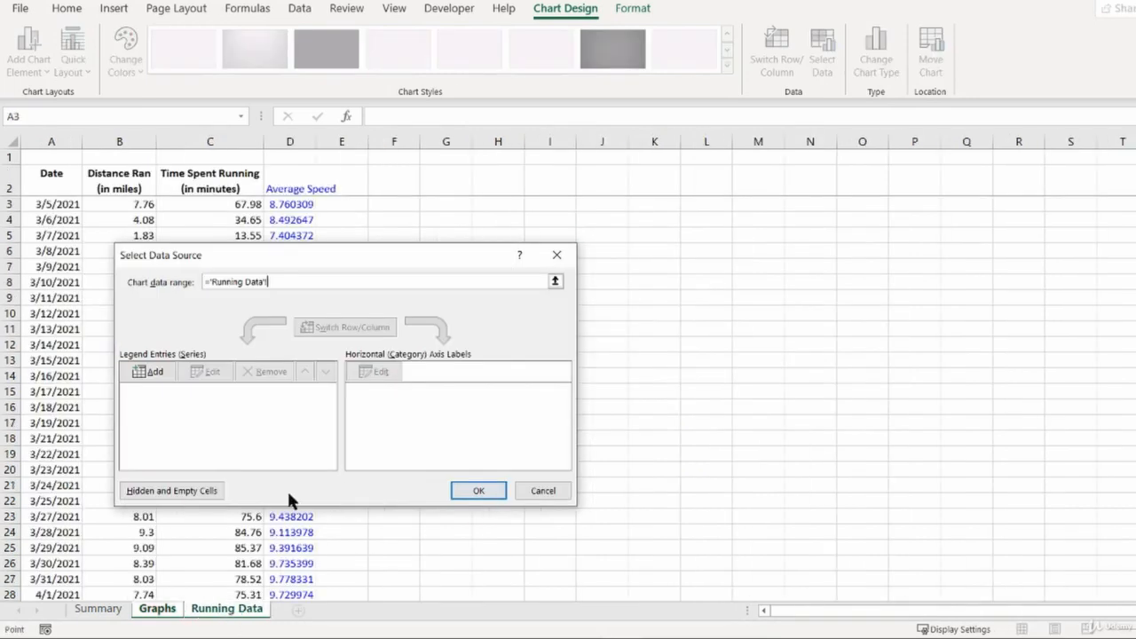
click(75, 169)
key(ctrl+shift+Right)
key(ctrl+shift+Down)
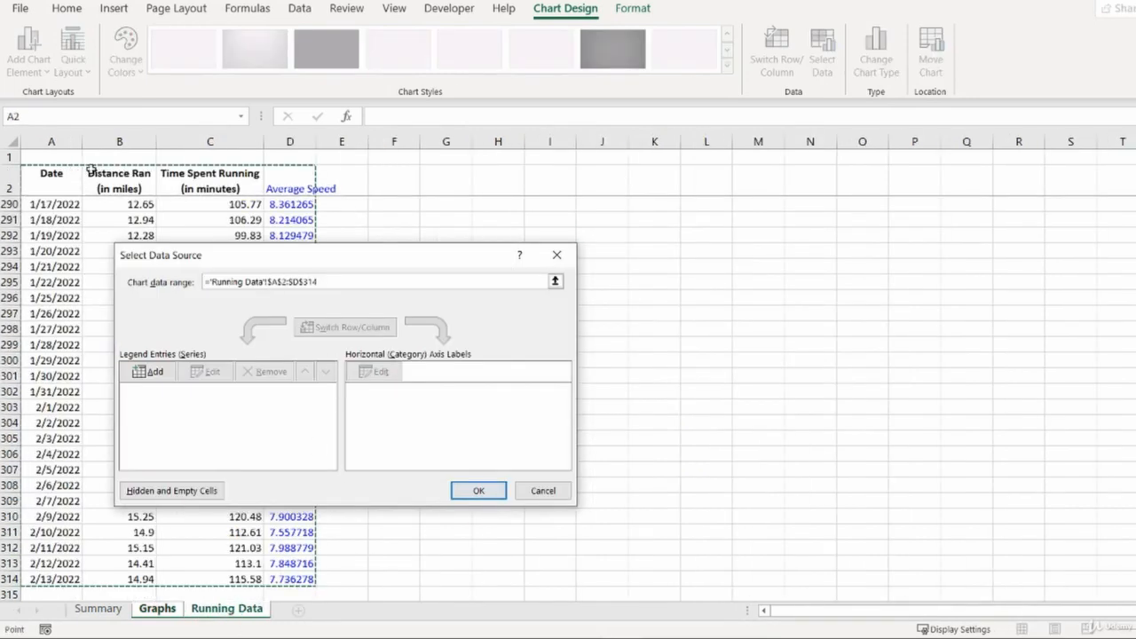
click(475, 490)
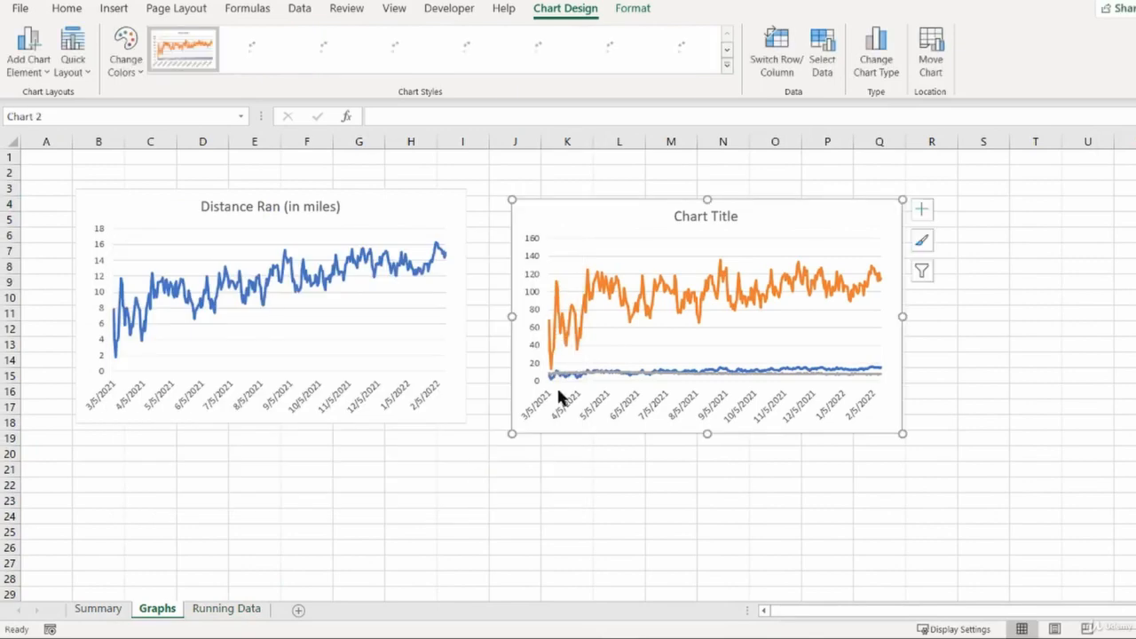
- Keep only the Average Speed series in the second chart and enlarge it to about J4:S23
right_click(612, 228)
click(688, 402)
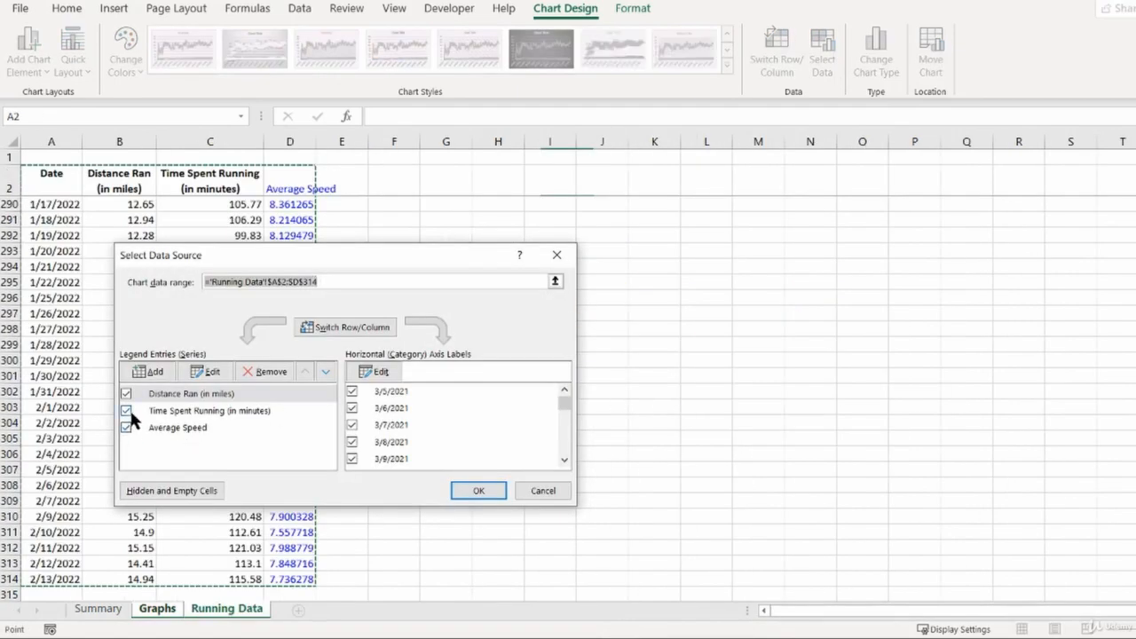
click(127, 411)
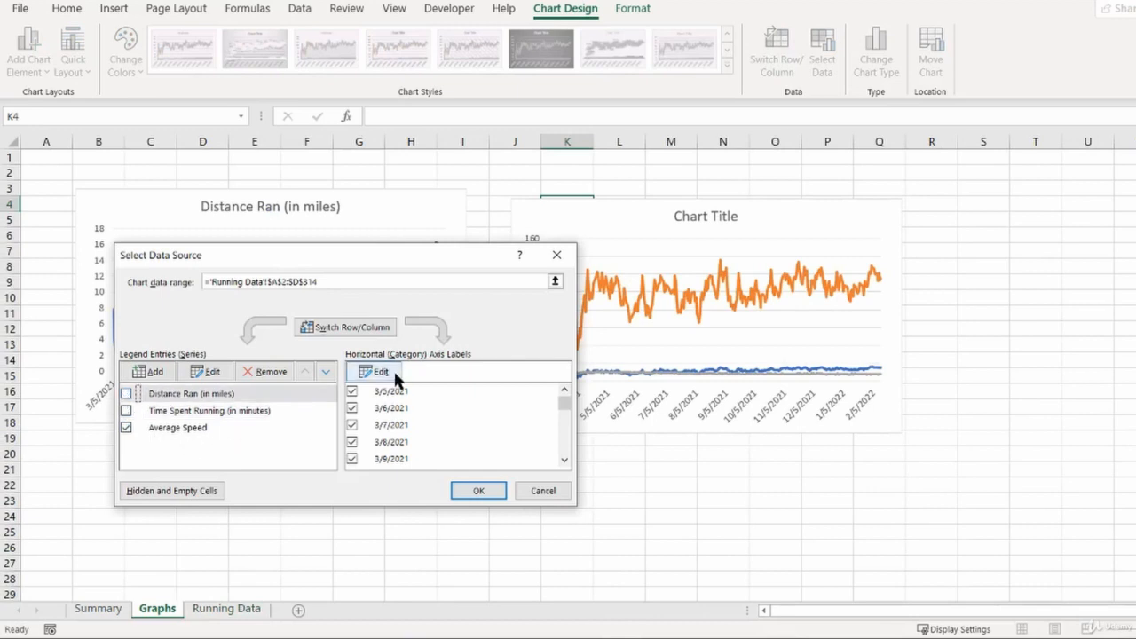
click(479, 491)
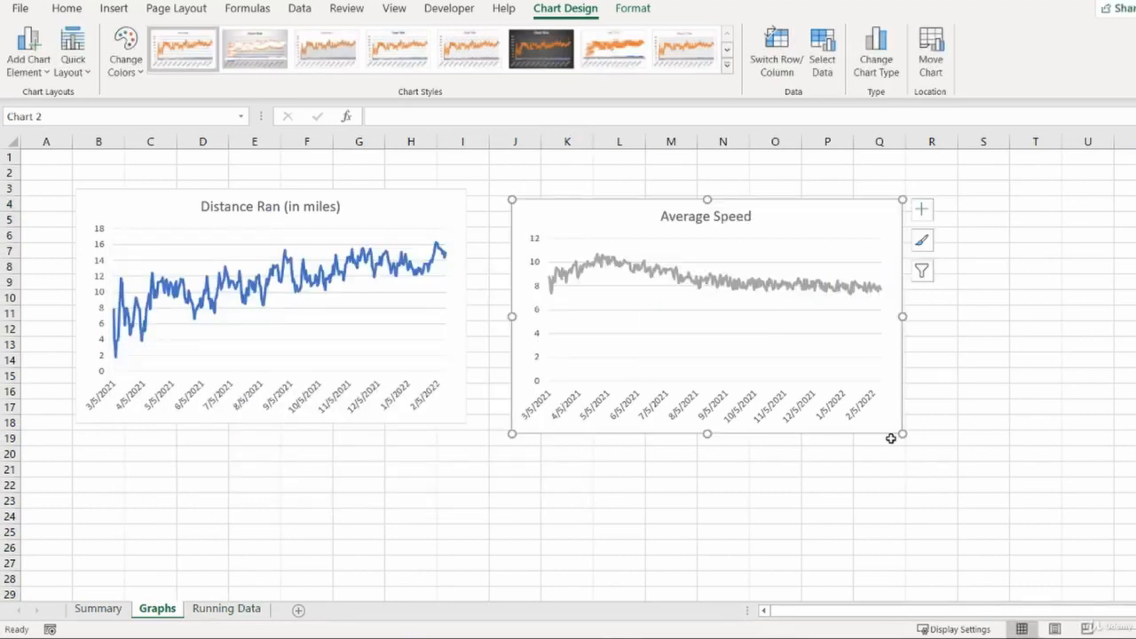
drag(901, 435, 1026, 509)
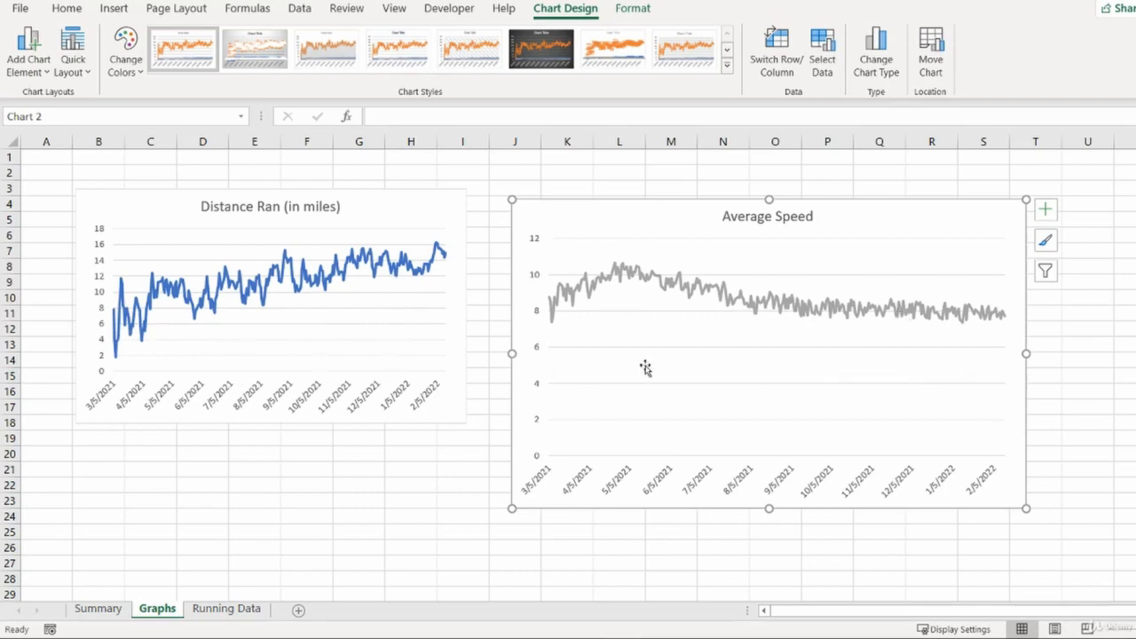
- Add the header Month in cell E2 of Running Data
click(98, 609)
click(188, 434)
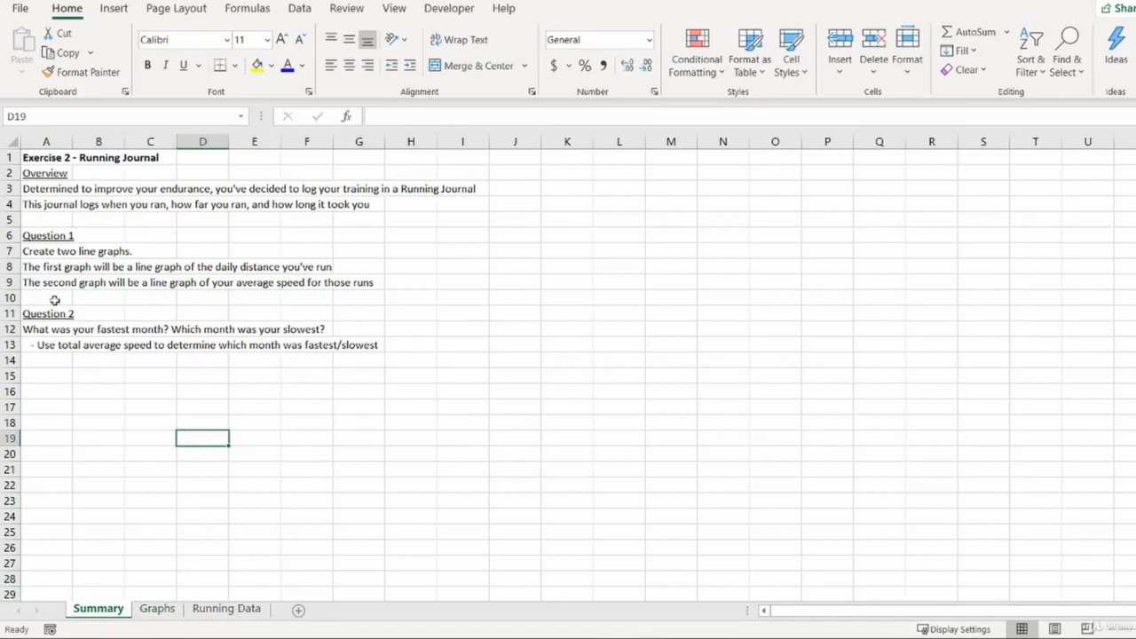
click(240, 609)
mouse_move(356, 182)
mouse_down()
mouse_move(351, 216)
mouse_move(352, 194)
mouse_up()
text(Month)
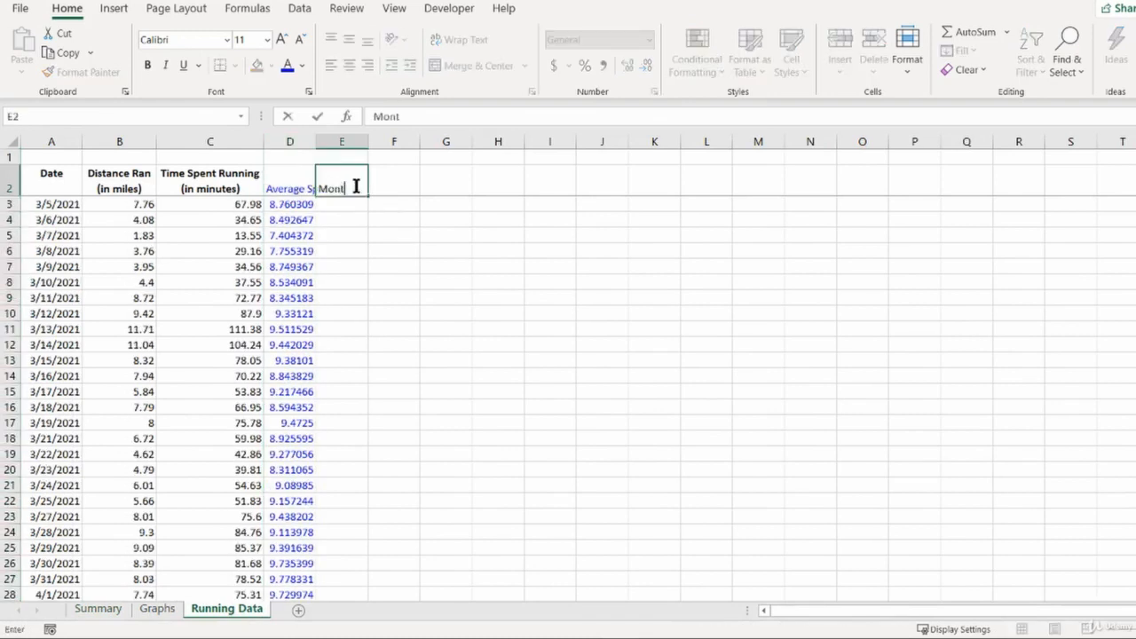
key(Return)
- Move through the Date column to the end of the data
key(Home)
key(Down)
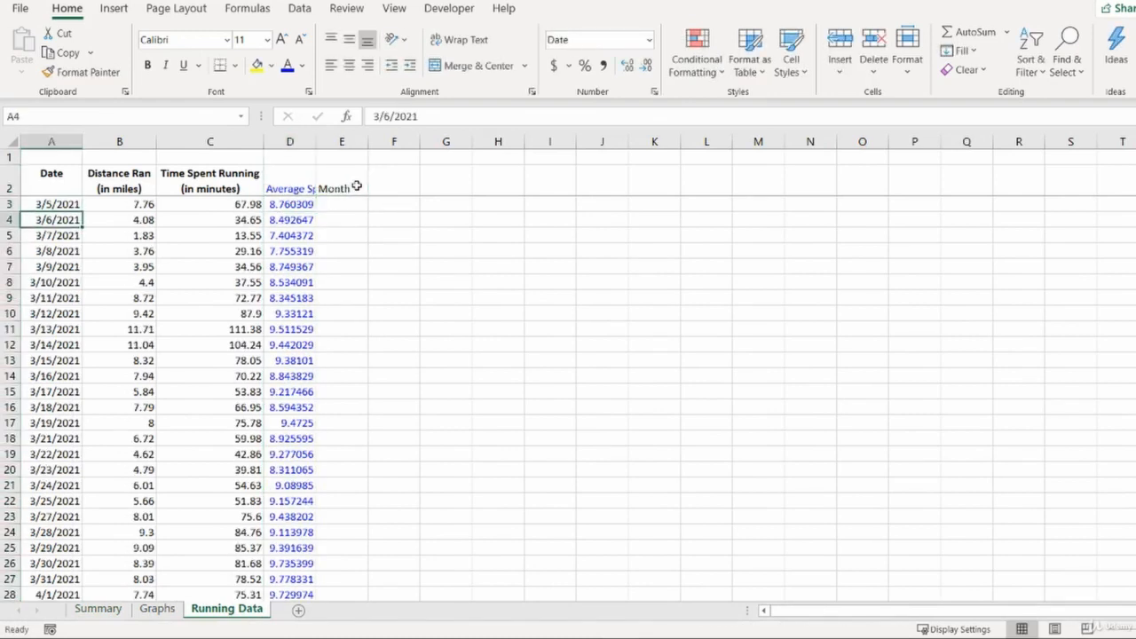
key(ctrl+Down)
key(Down)
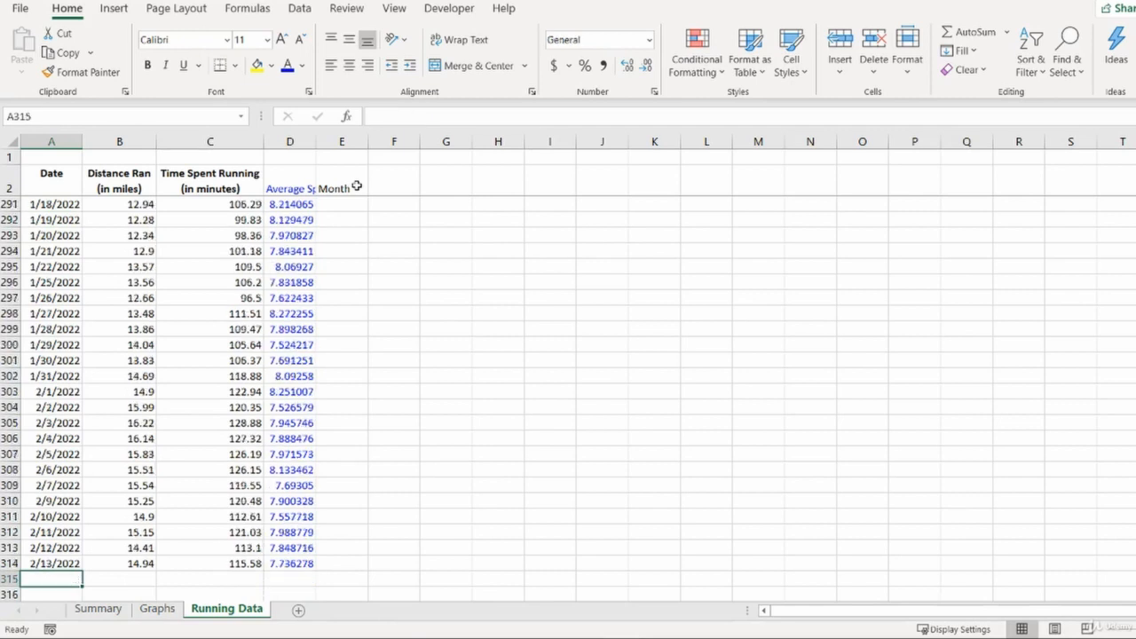
key(Up)
key(Down)
key(Up)
key(Down)
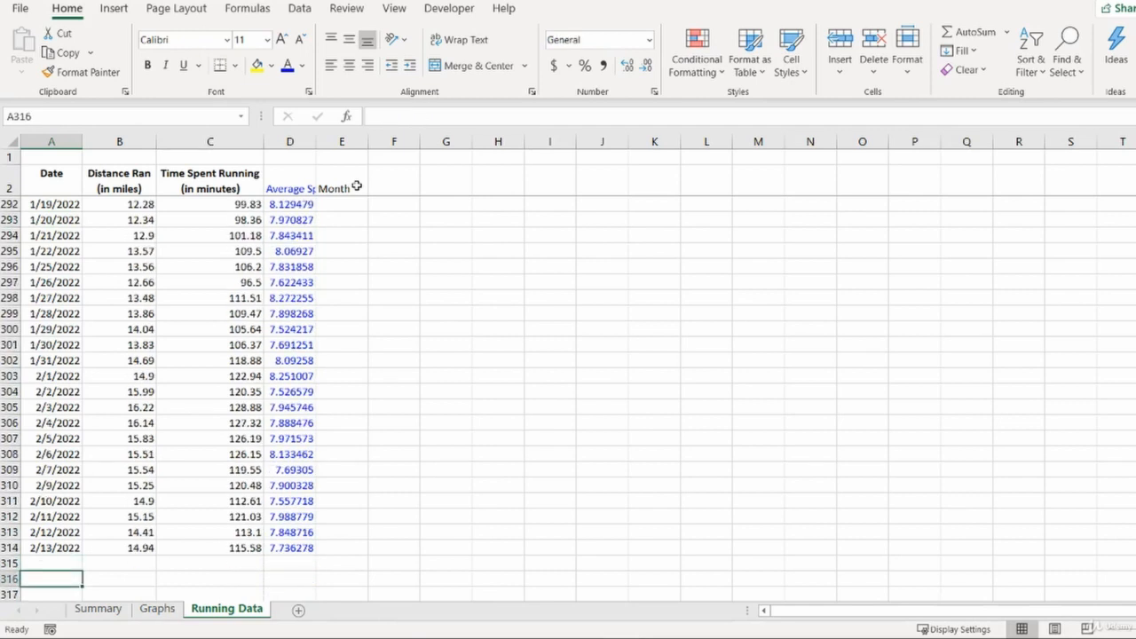
- Enter the formula =YEAR(A3)&"-"&MONTH(A3) in cell E3 to build a year-month label
key(Up)
key(Down)
key(Up)
key(Down)
key(Up)
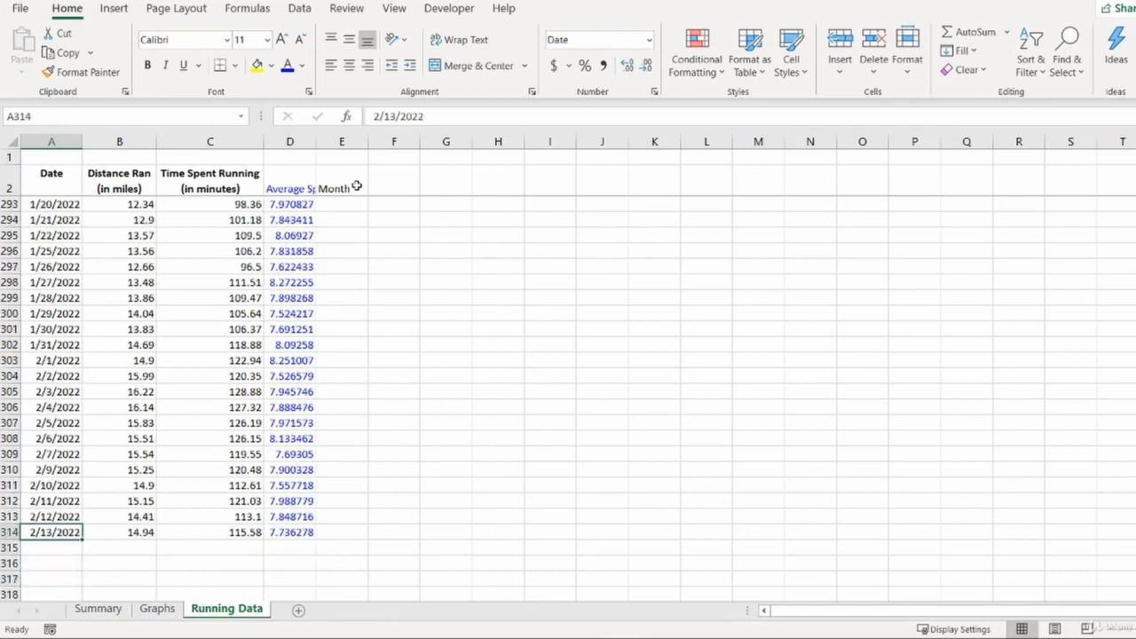
key(ctrl+Up)
key(Down)
click(355, 187)
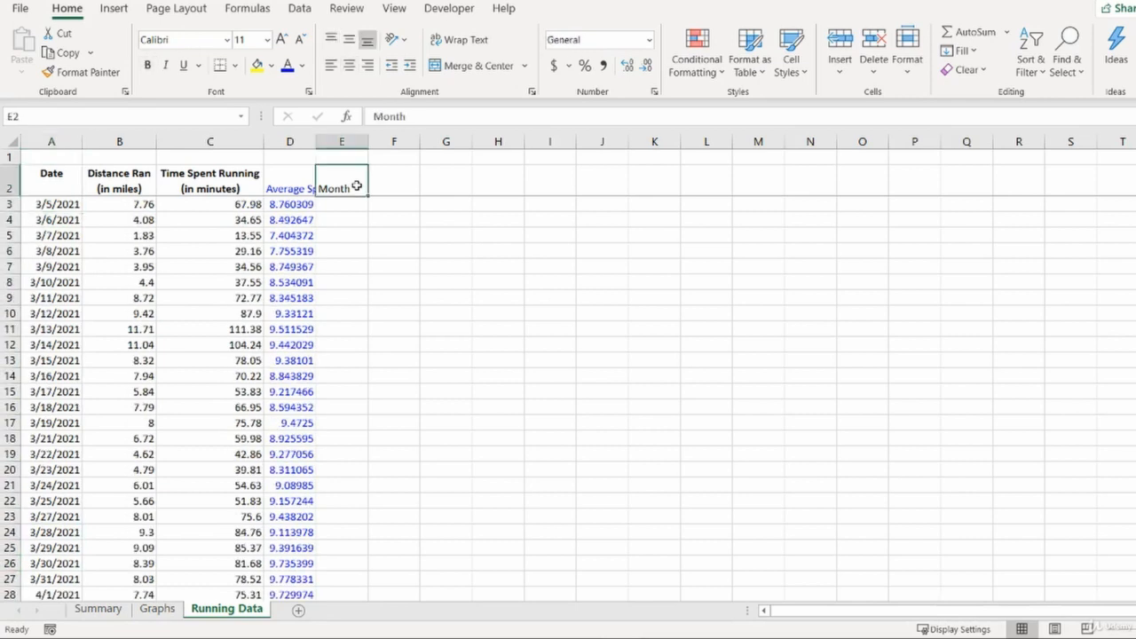
key(Down)
text(=y)
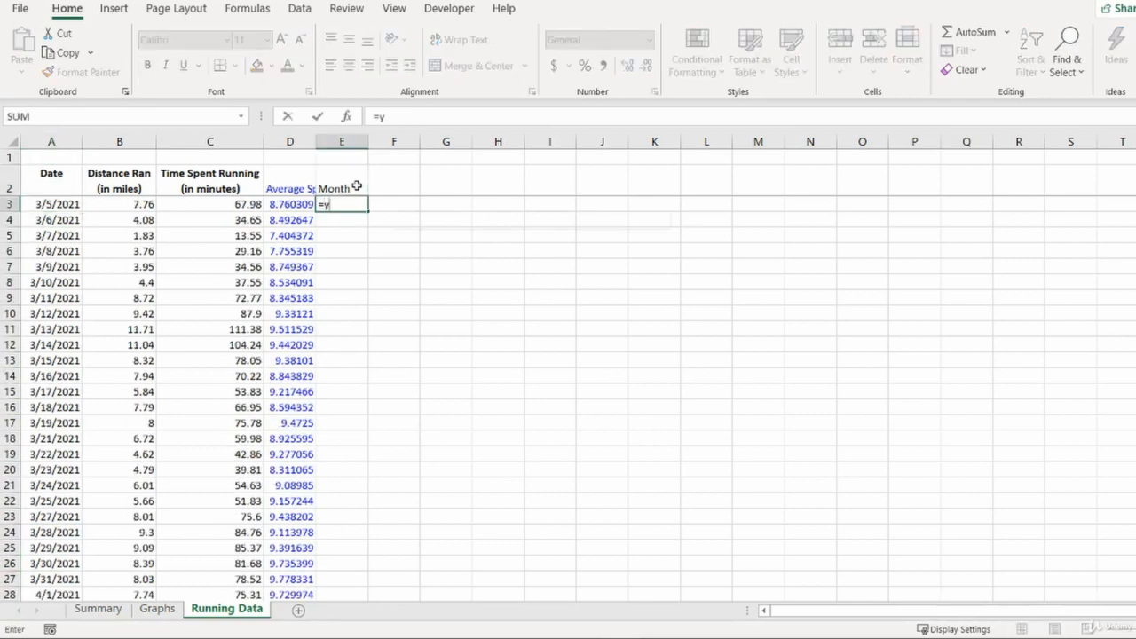
key(Tab)
key(Left)
key(Left)
key(Left)
key(Left)
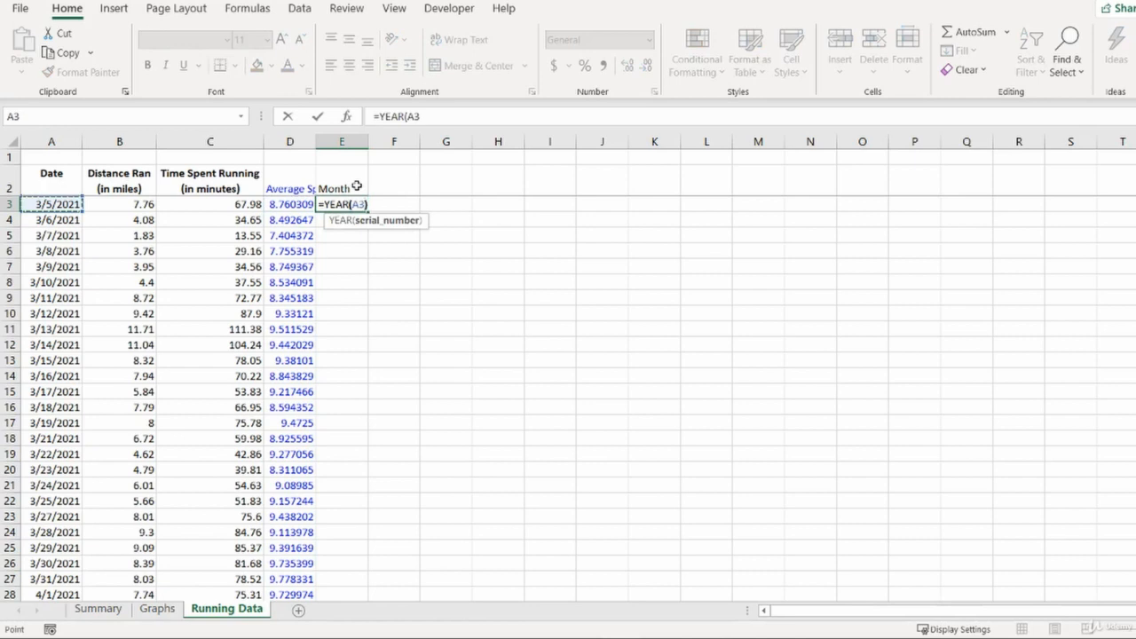
text()&"-)
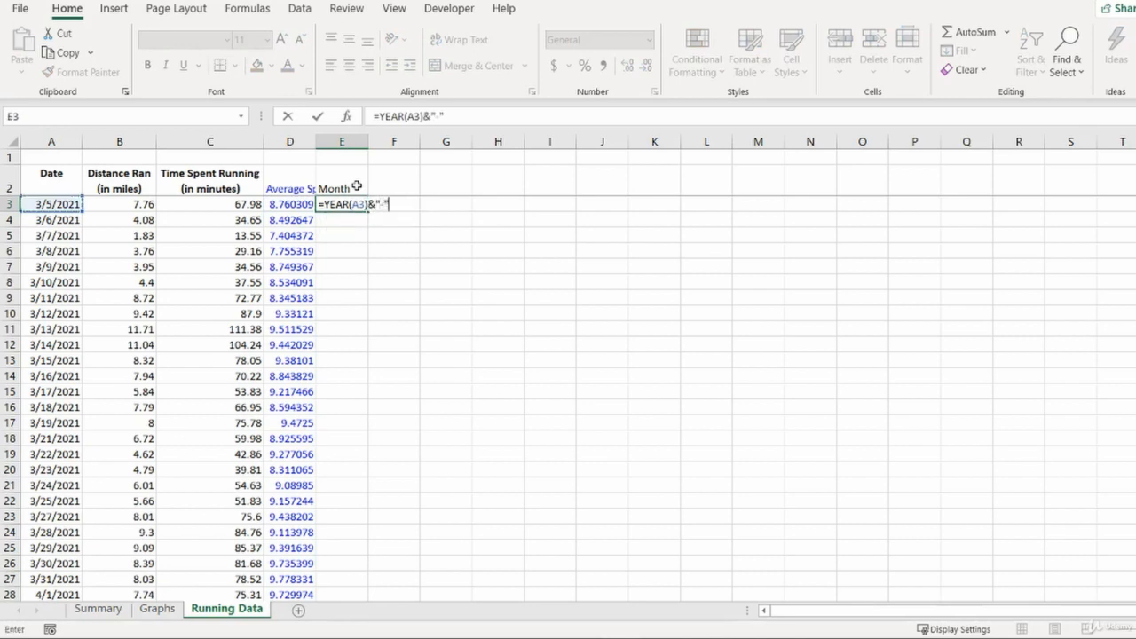
text("&mont)
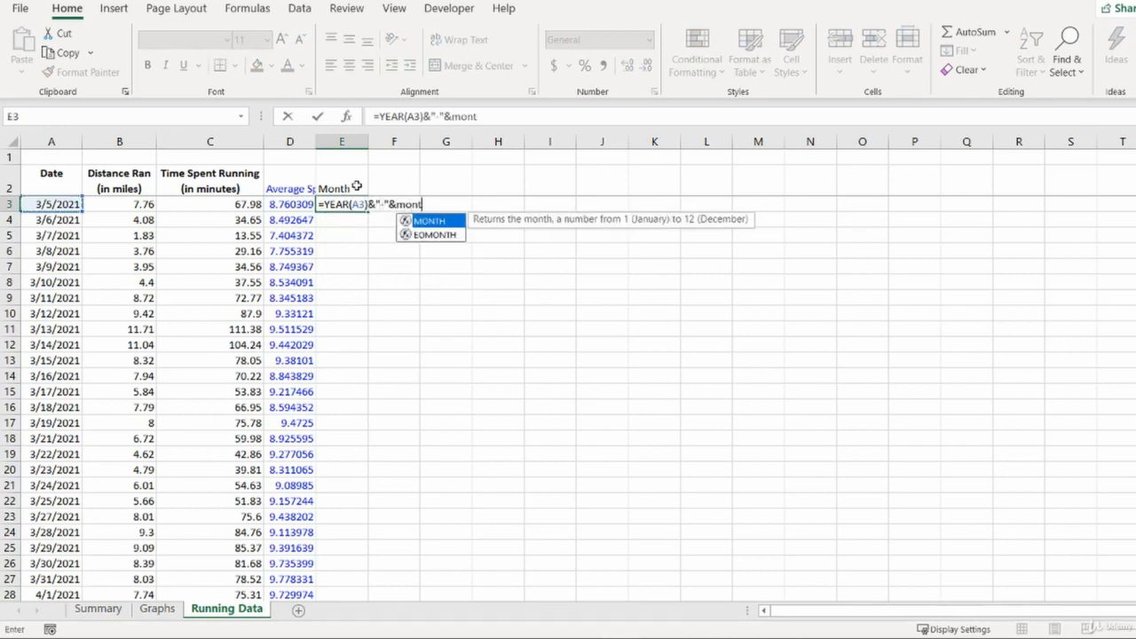
key(Tab)
key(Left)
key(Left)
key(Left)
key(Left)
text())
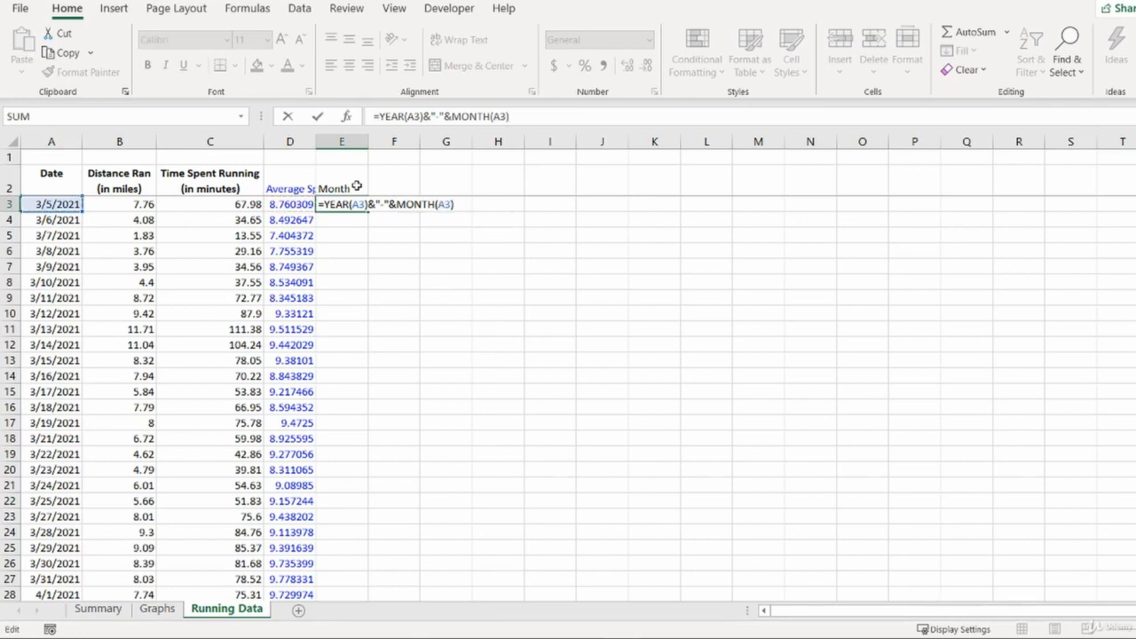
key(Return)
- Fill the month formula down column E from E3 to E314
key(Left)
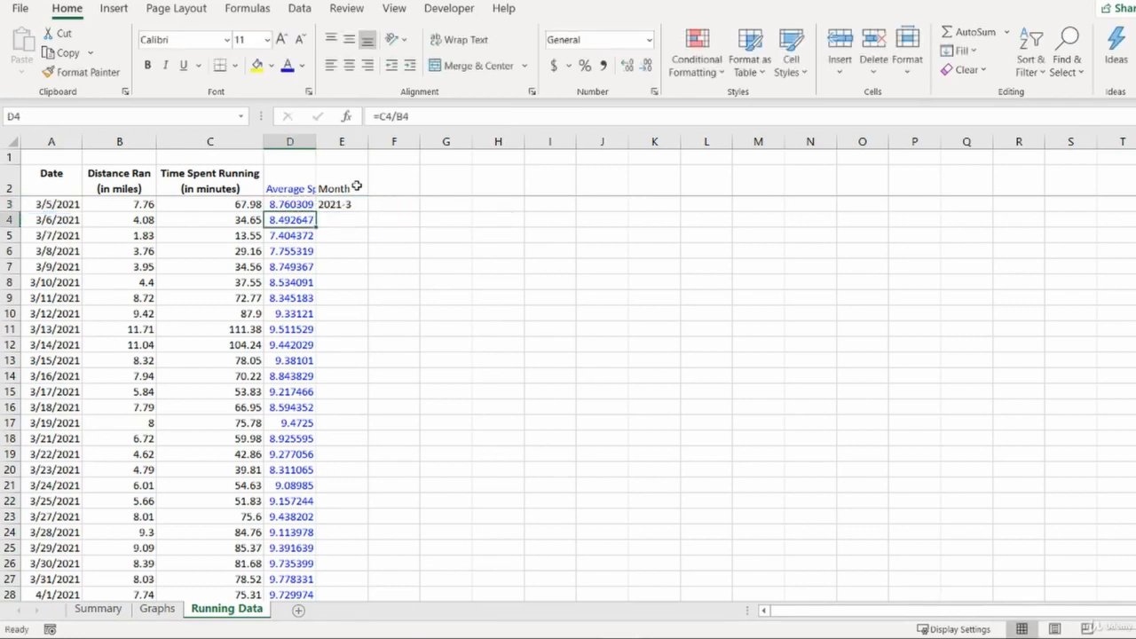
key(Down)
key(ctrl+Down)
key(Right)
key(ctrl+shift+Up)
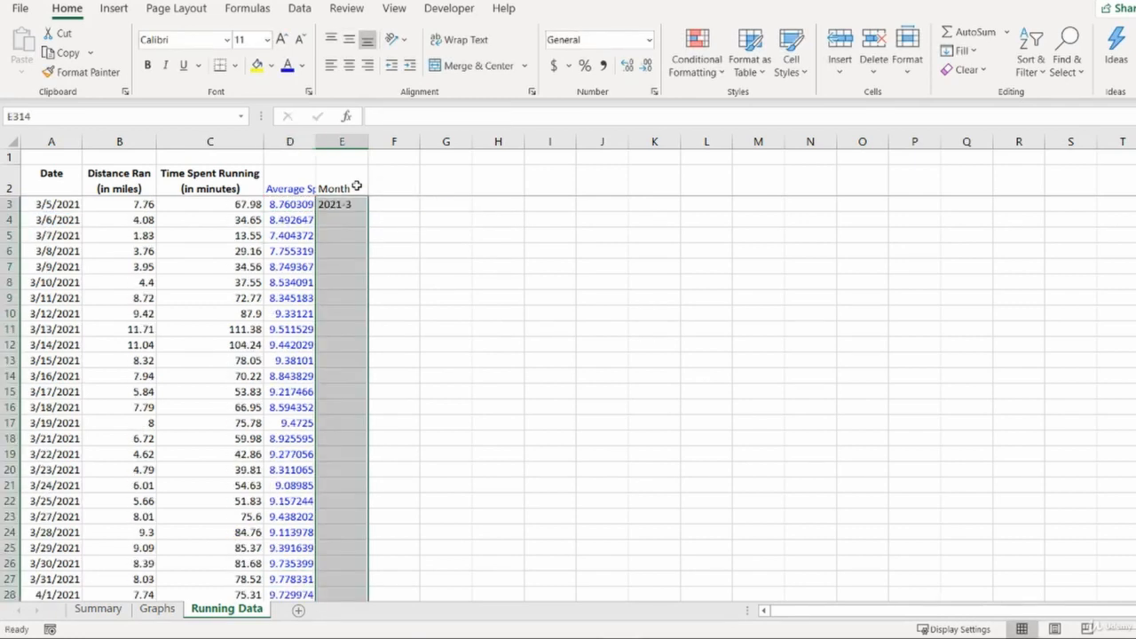
key(ctrl+d)
key(Down)
key(Up)
click(356, 186)
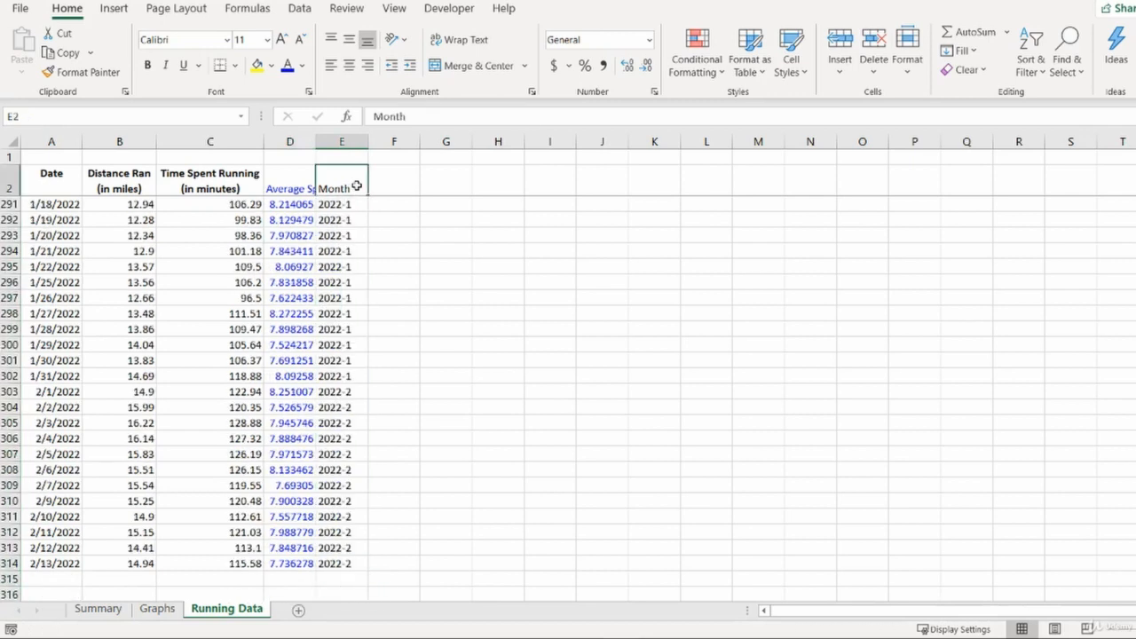
key(Down)
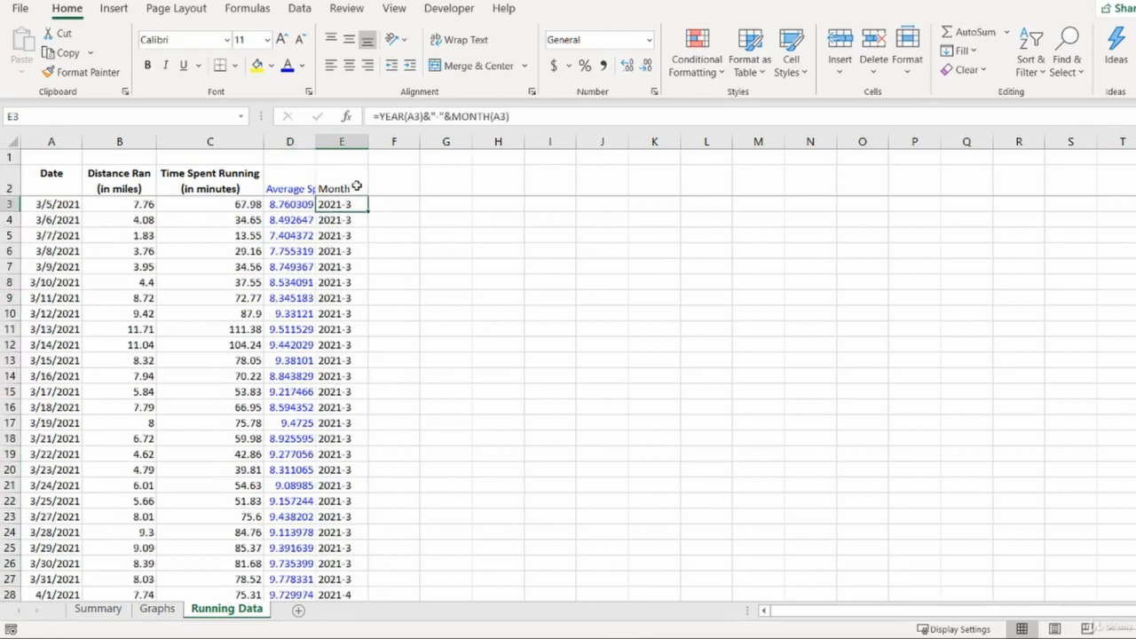
key(Up)
key(Down)
key(Up)
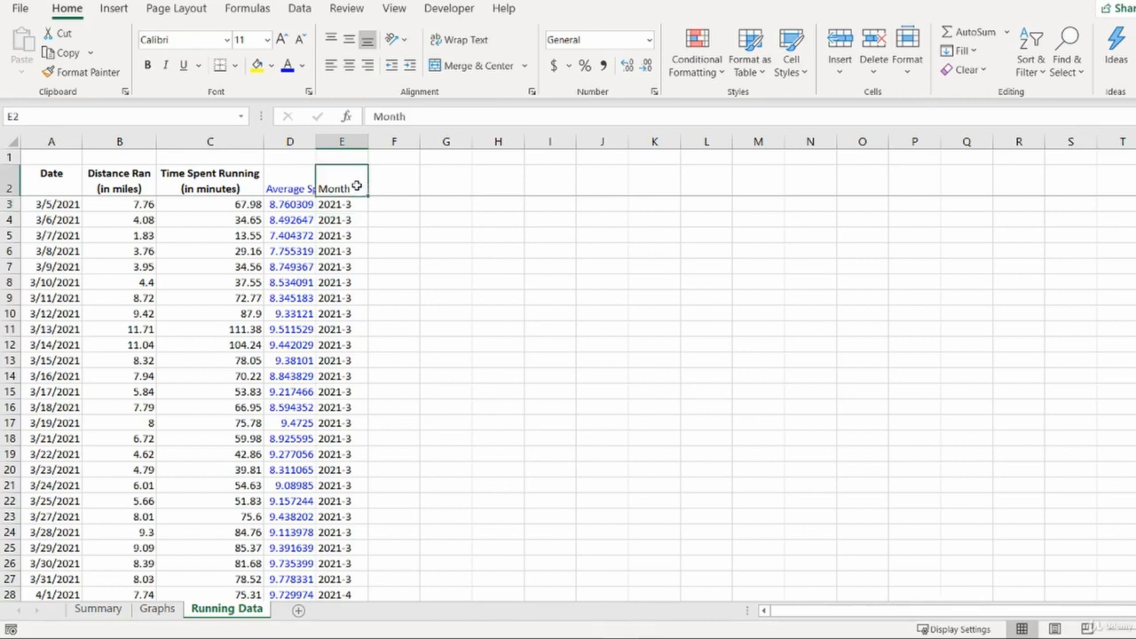
key(Down)
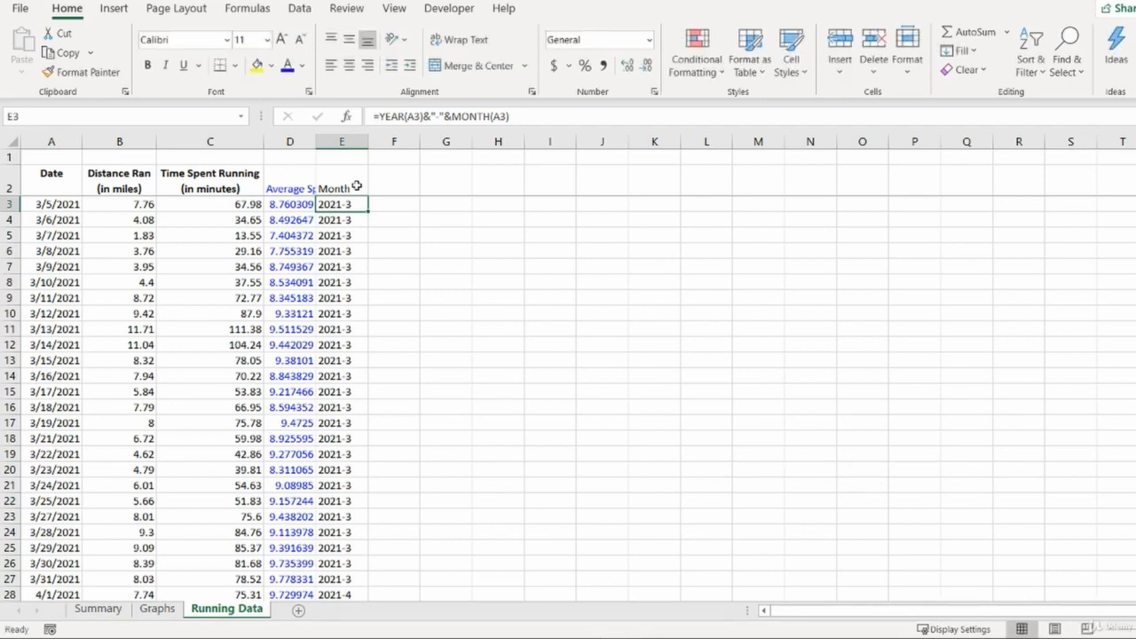
- Insert a new worksheet named Pivot Table and move it next to Summary
key(ctrl+shift+Down)
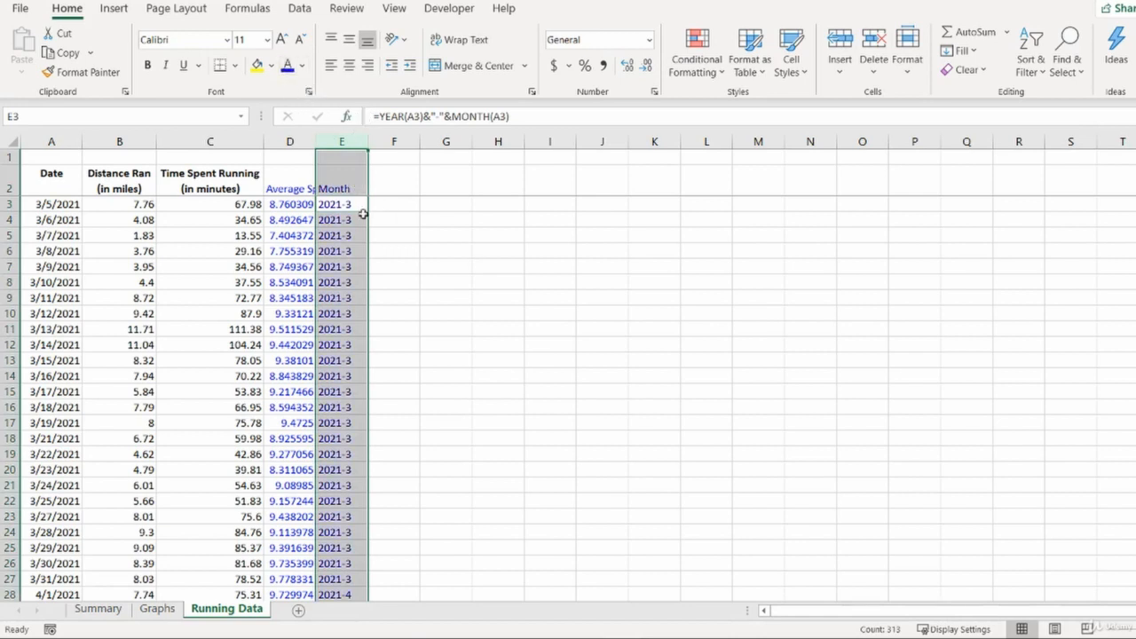
click(339, 202)
key(shift+F11)
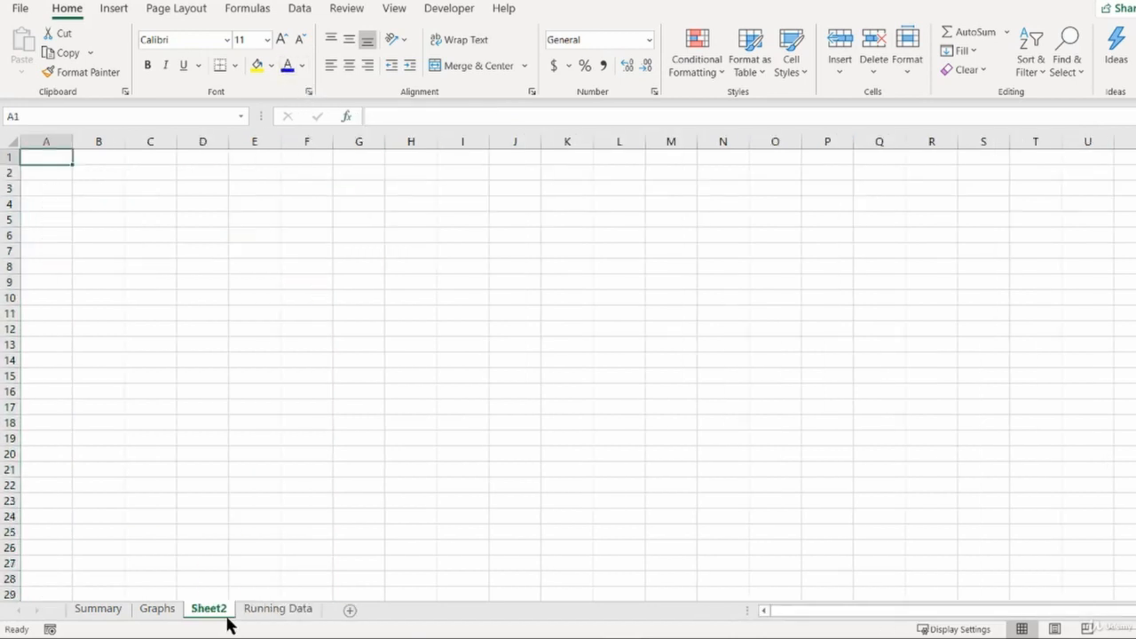
key(alt+o)
text(hr)
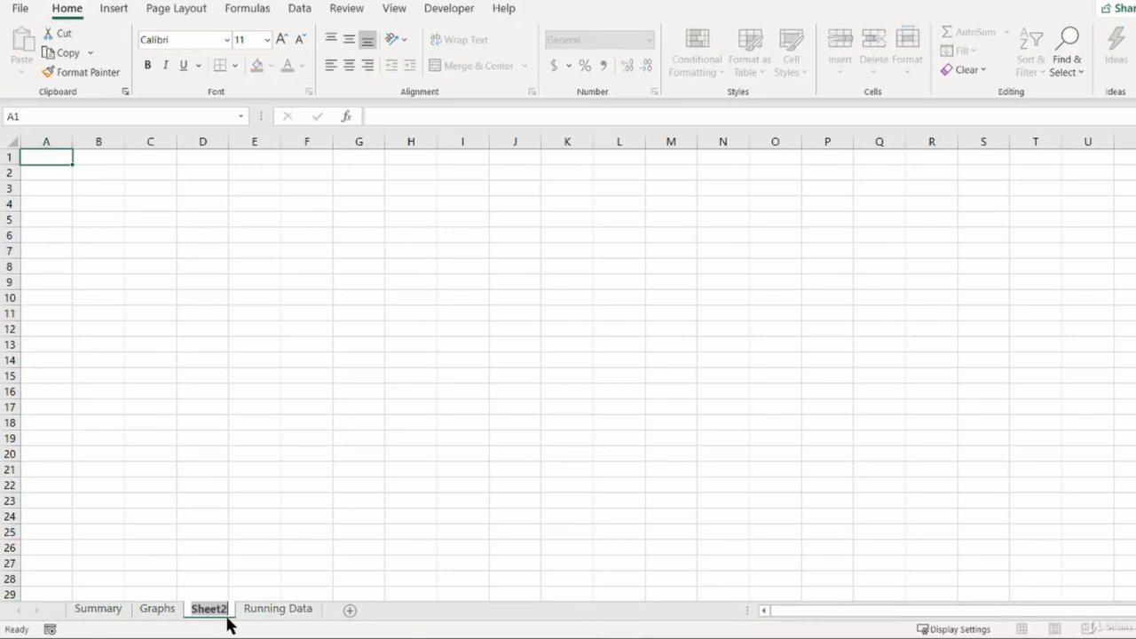
text(Pivot Table)
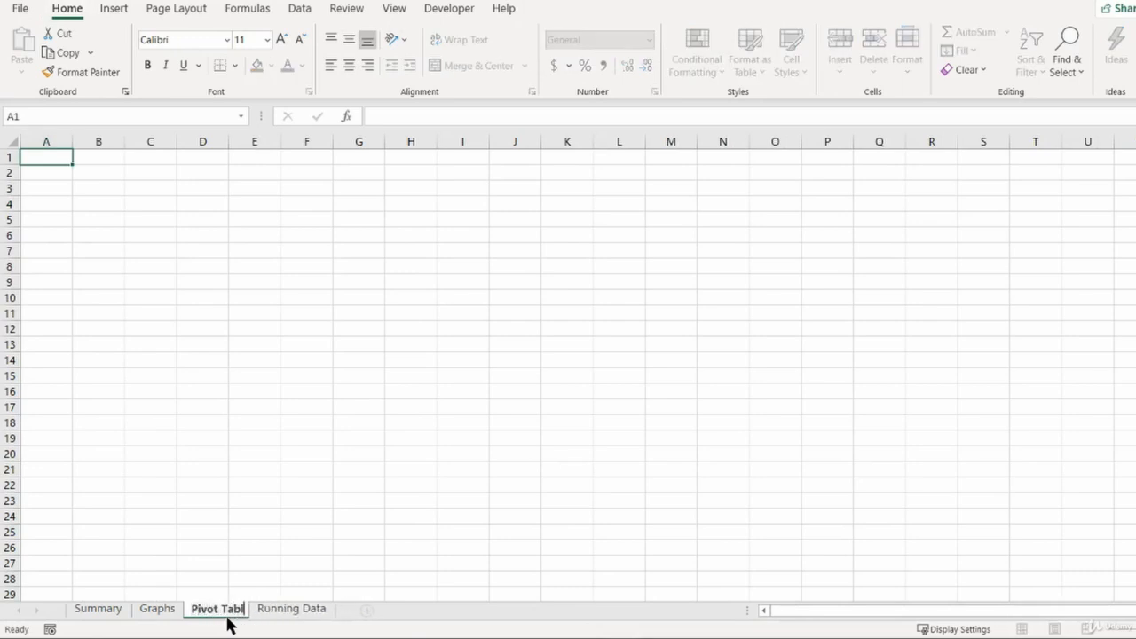
key(Return)
drag(227, 624, 155, 611)
- Create a PivotTable from 'Running Data'!$A$2:$E$314 on a new worksheet
click(301, 612)
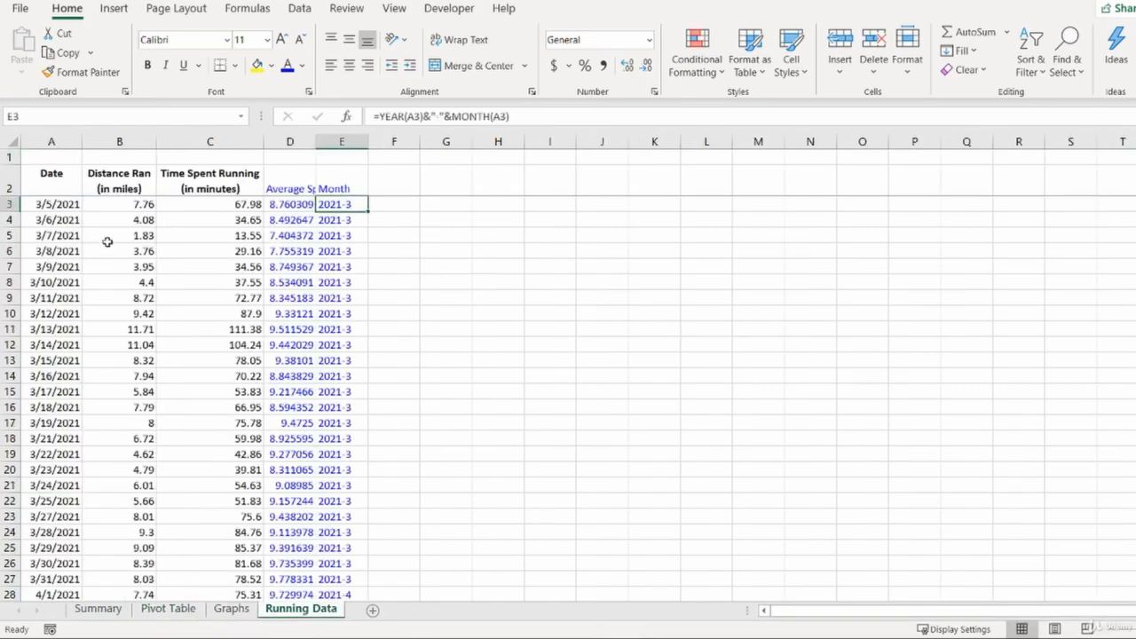
click(191, 256)
key(alt+n)
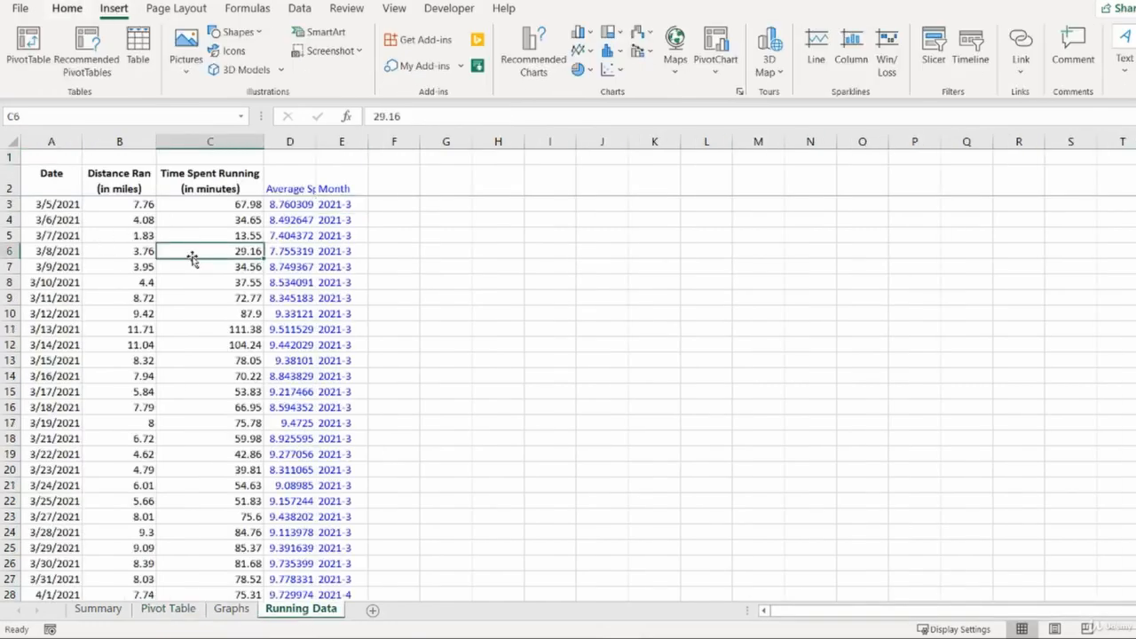
key(v)
key(Return)
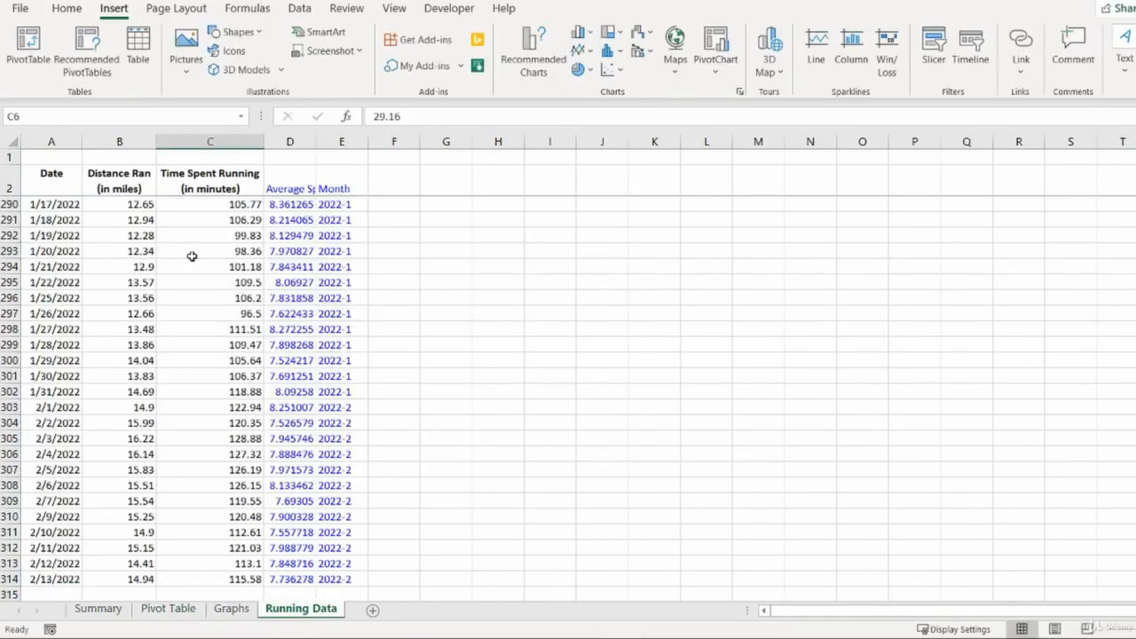
click(299, 9)
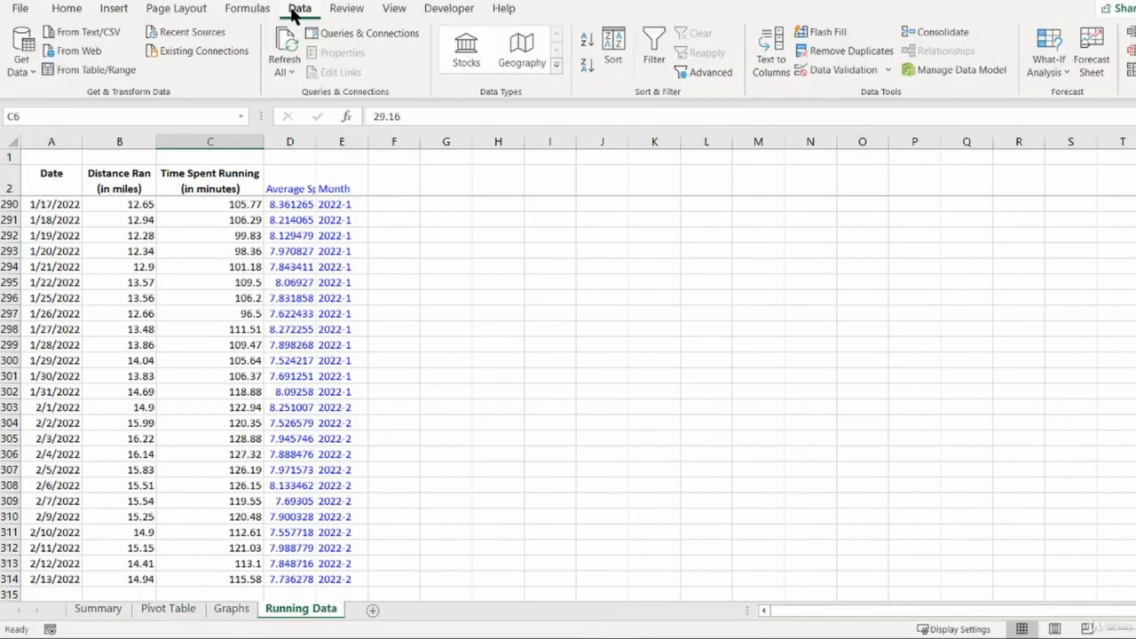
click(114, 8)
drag(149, 189, 152, 238)
click(229, 235)
click(28, 37)
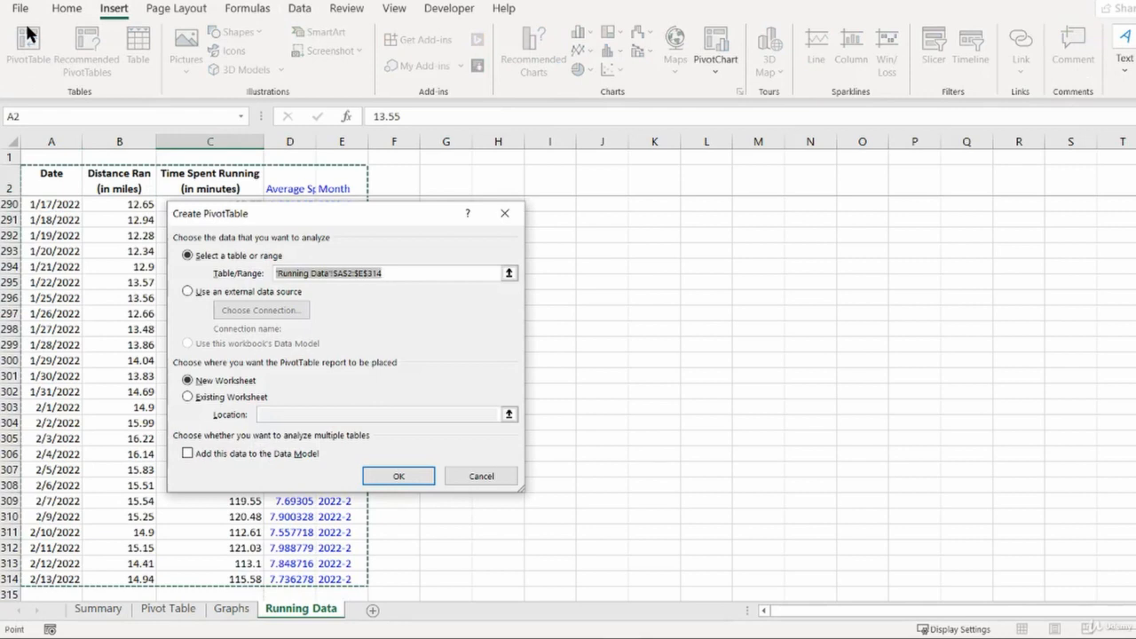
click(238, 399)
click(232, 380)
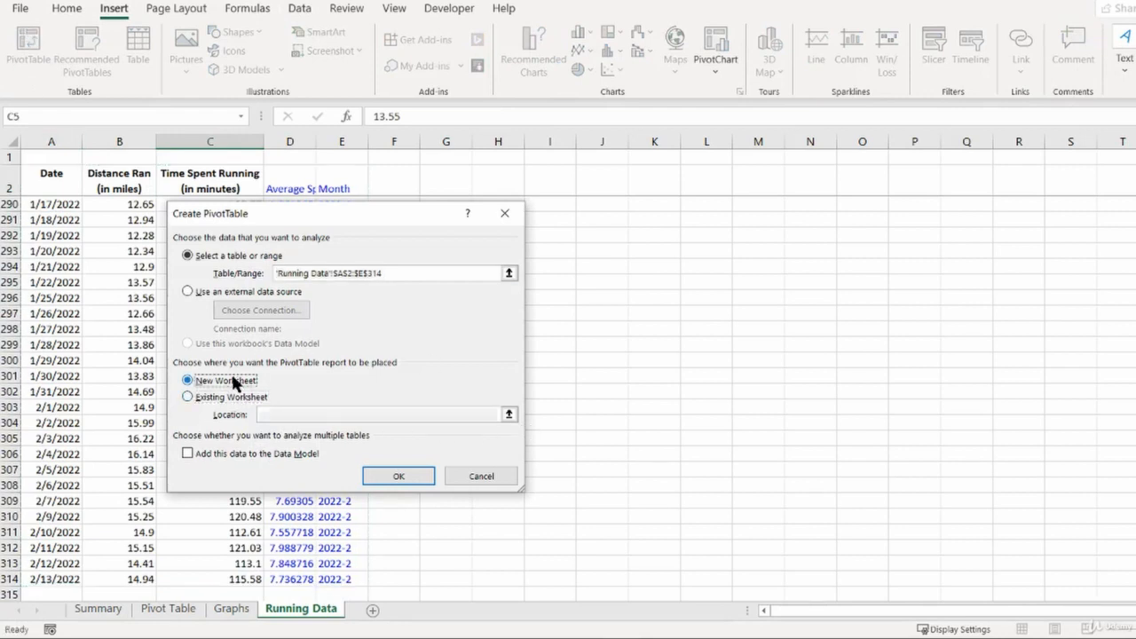
click(407, 475)
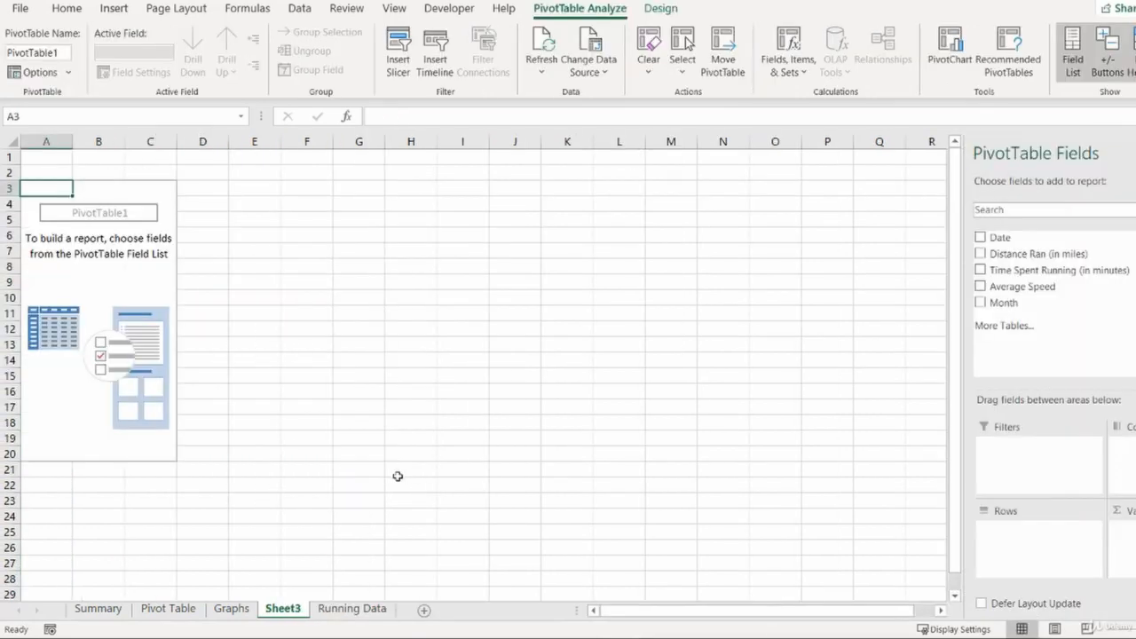
- Delete the empty Pivot Table worksheet
click(162, 608)
key(alt)
key(h)
key(d)
key(s)
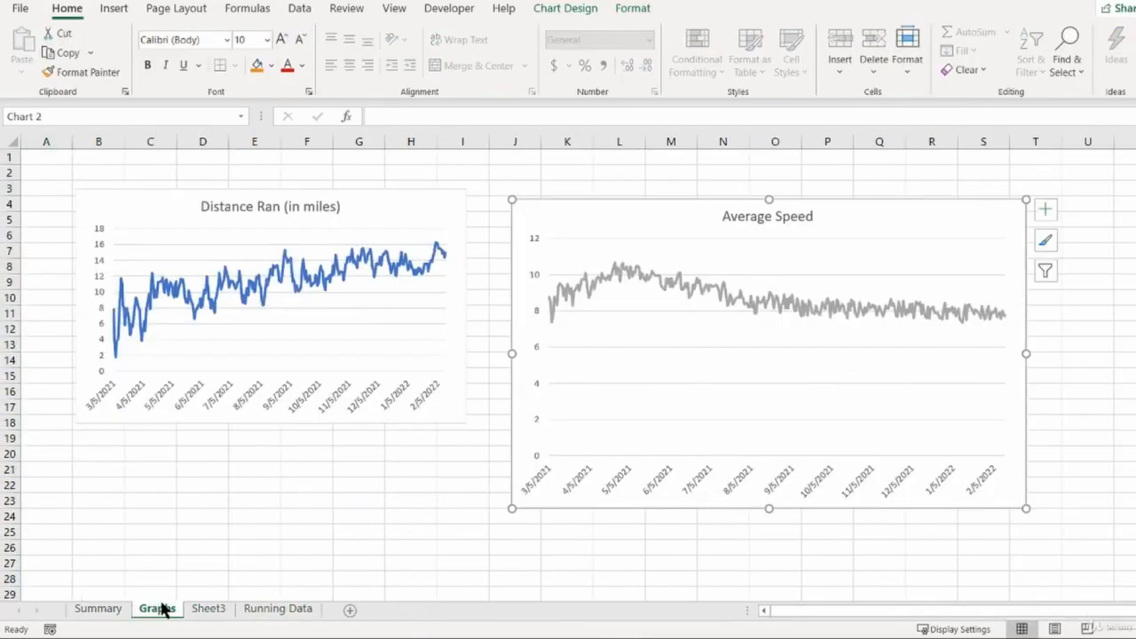
- Rename the new pivot table sheet as Pivot Table
click(192, 610)
double_click(192, 609)
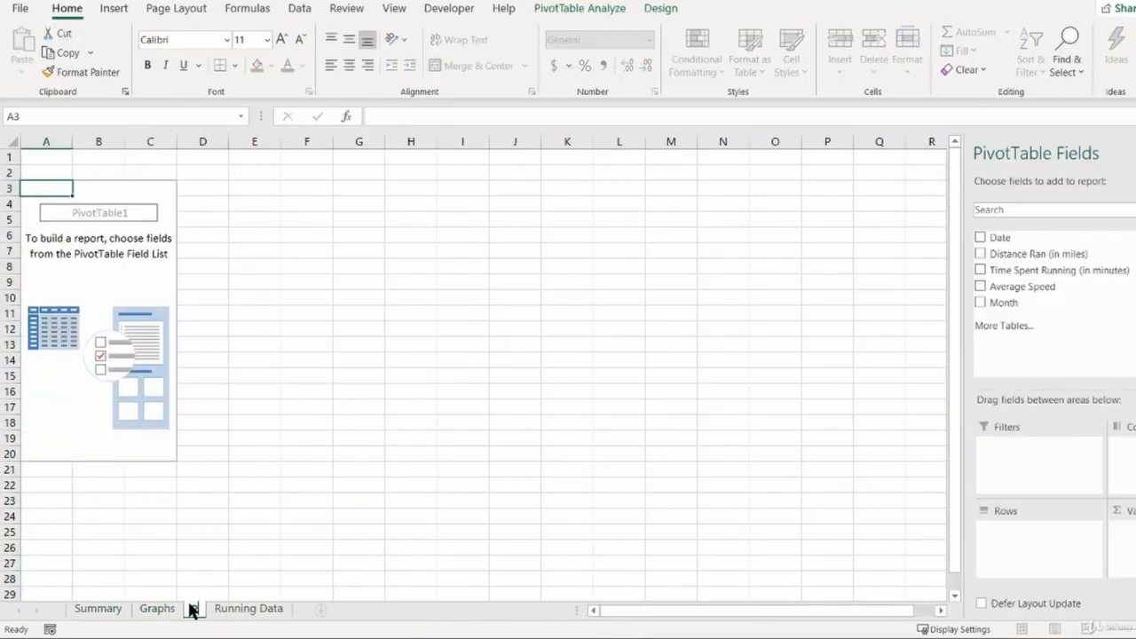
text(Pivot Table)
key(Return)
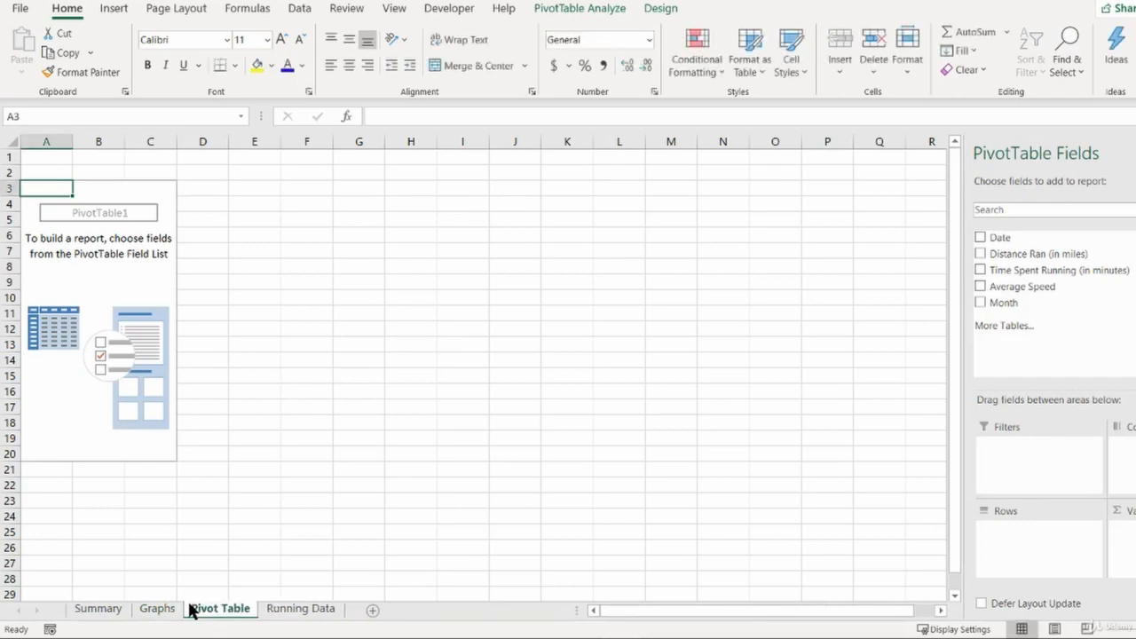
- Build the pivot table with Average Speed as the summed value and Month as the row field
click(98, 608)
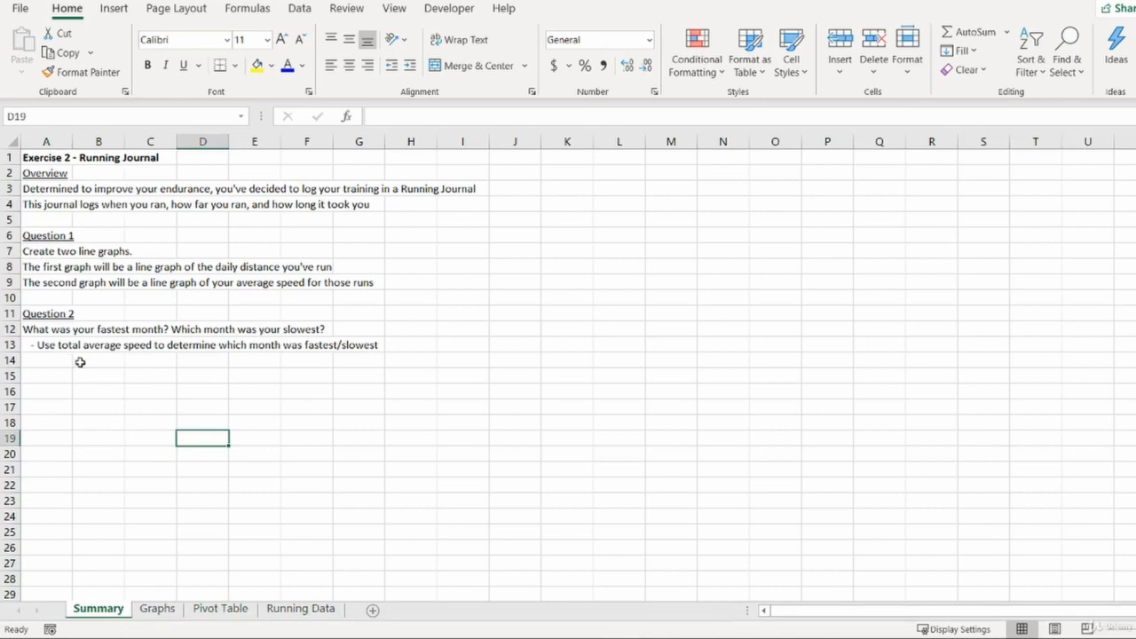
click(236, 610)
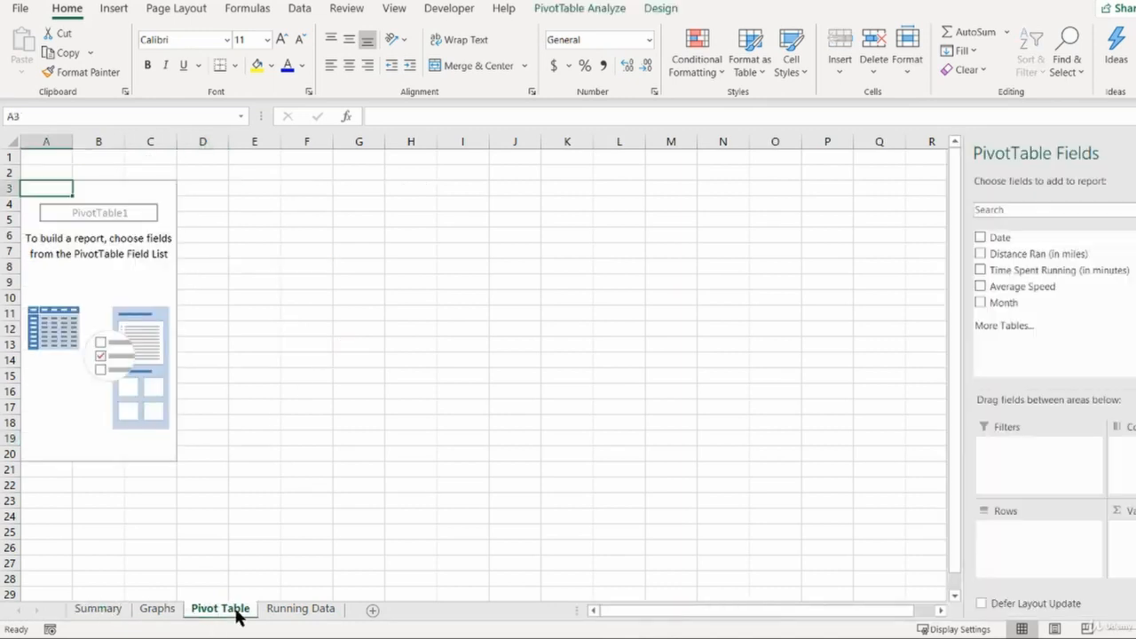
drag(1039, 286, 1125, 568)
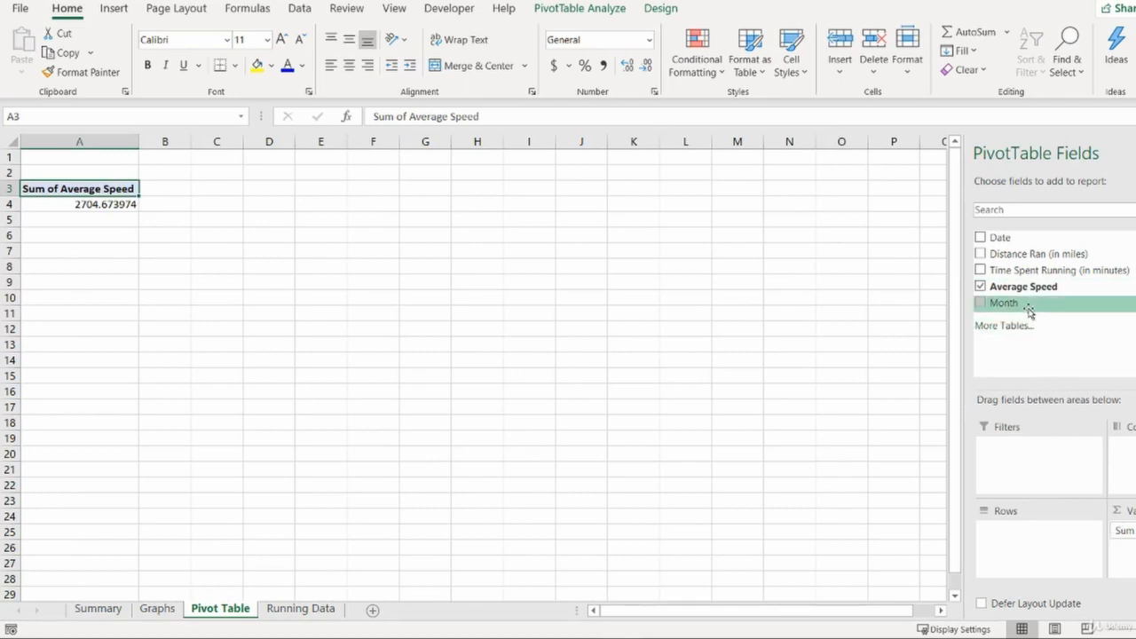
drag(1025, 305, 1057, 540)
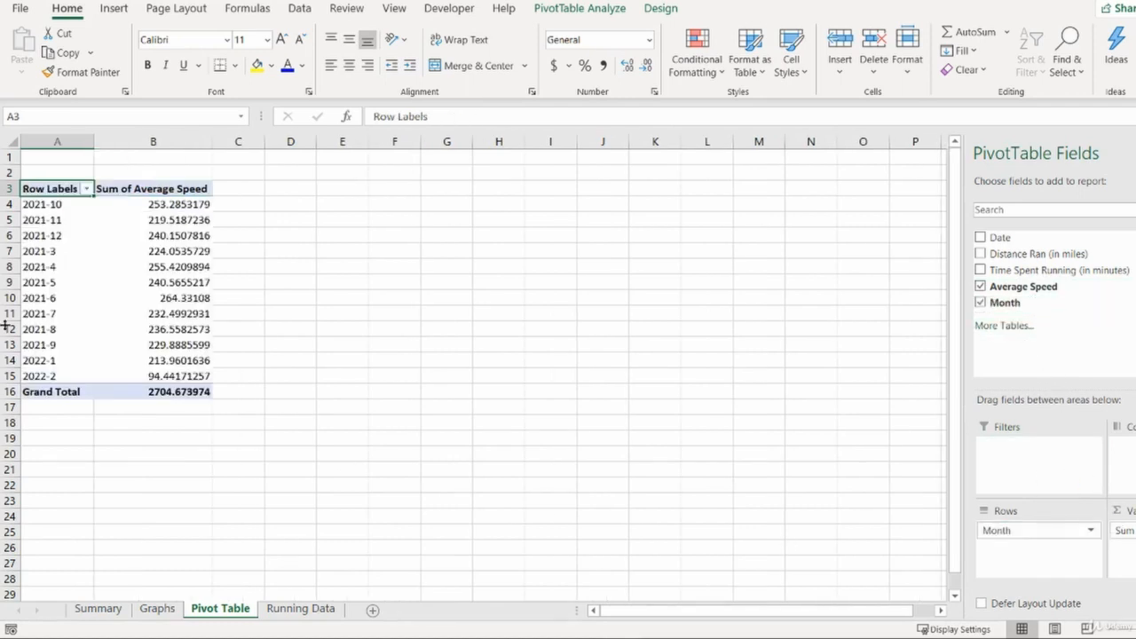
- Change the first Month formula on Running Data to =YEAR(A3)&"-"&TEXT(MONTH(A3),"00") for two-digit months
click(301, 609)
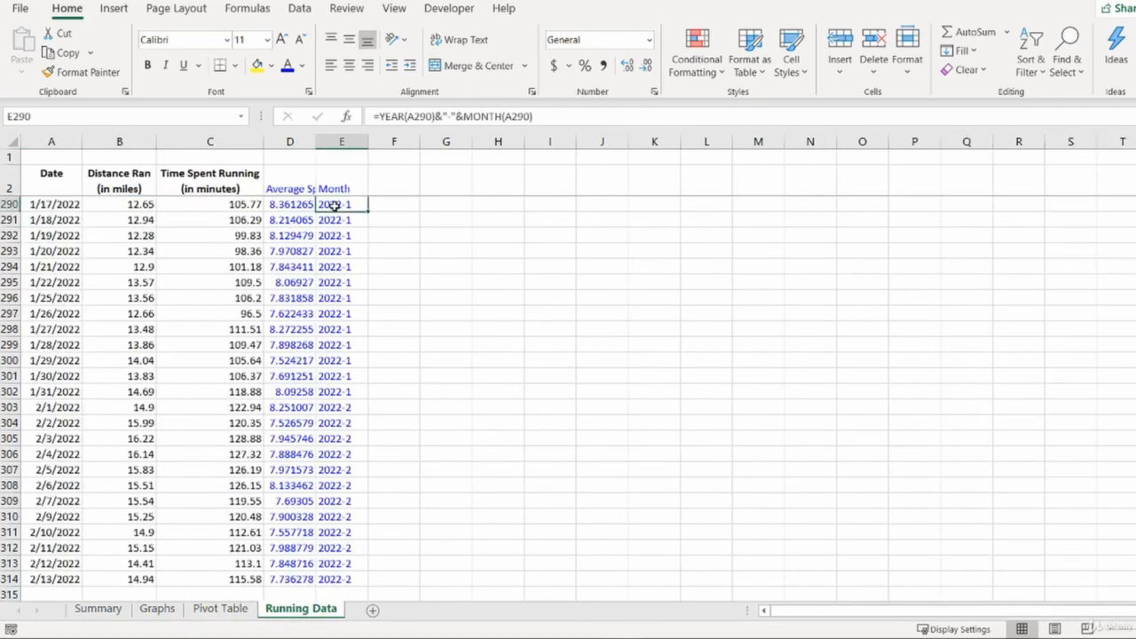
key(ctrl+Up)
key(Down)
key(F2)
key(Left)
key(Left)
key(Left)
key(Left)
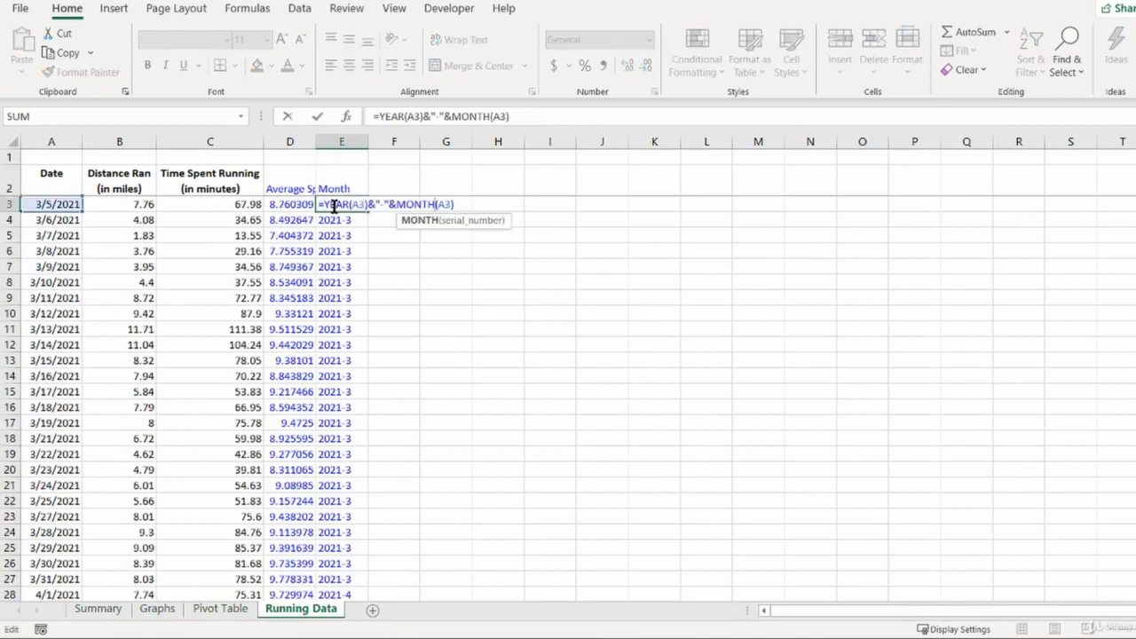
text(TEXT(MONTH(A3))
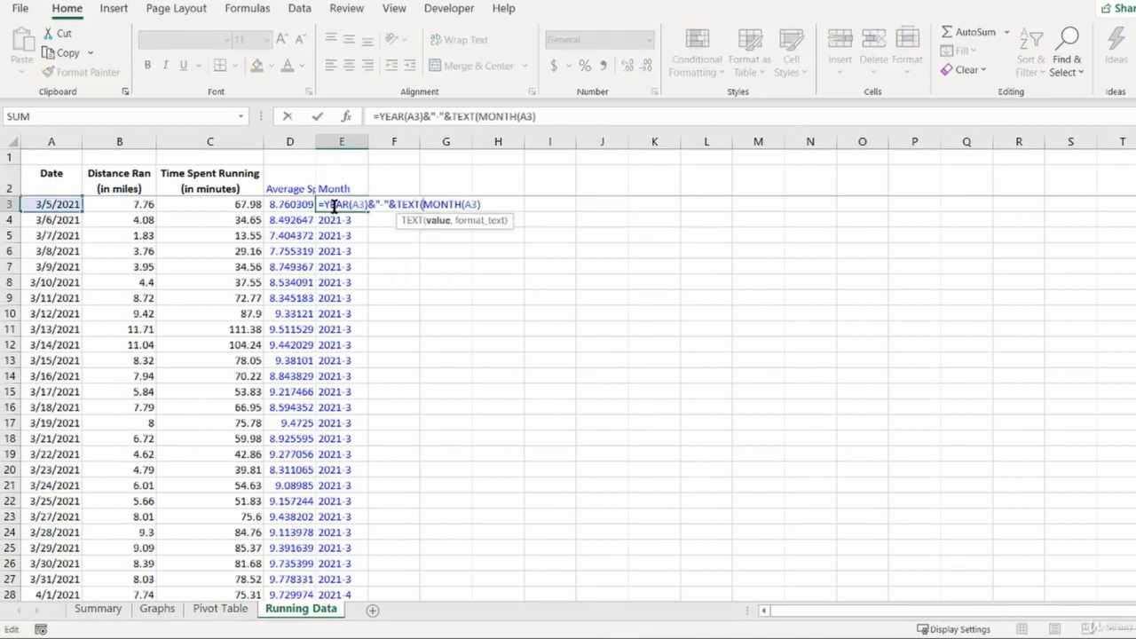
text(,"00"))
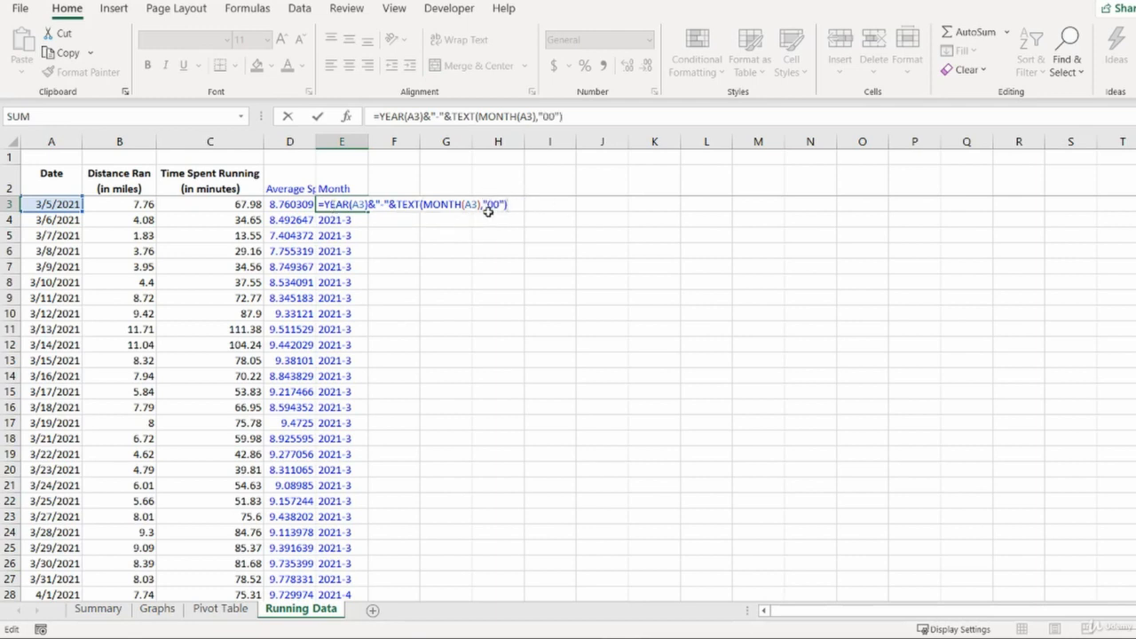
key(Return)
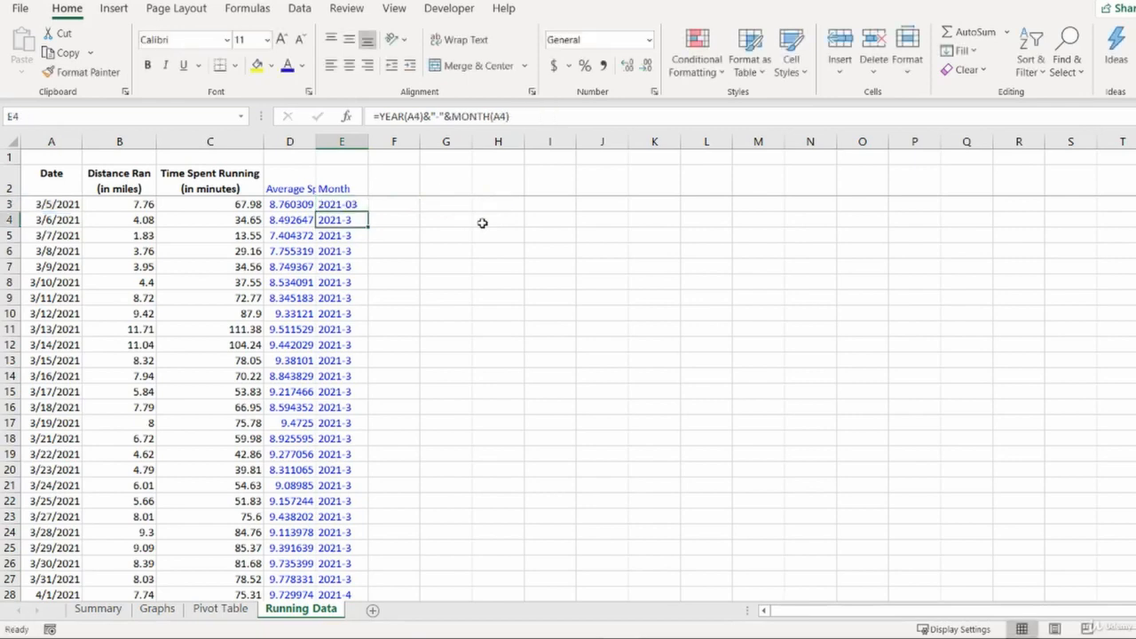
- Fill the revised Month formula down the whole Month column to row 314
key(Up)
key(Up)
key(Down)
key(ctrl+shift+Down)
key(ctrl+d)
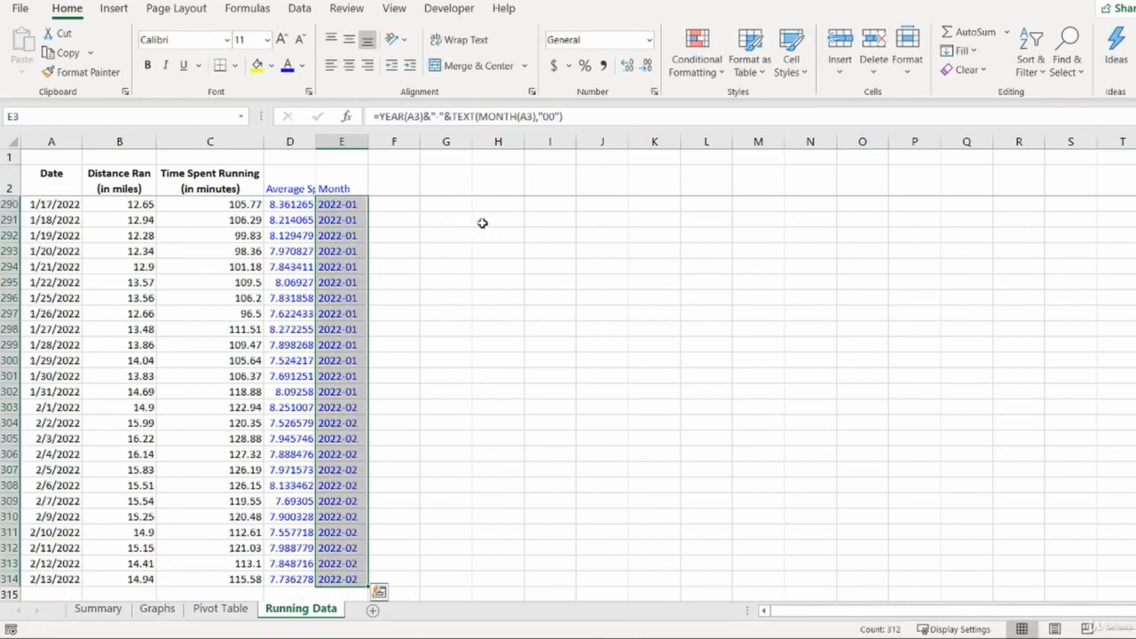
- Review the revised Month formula in E3 without changing it
key(ctrl+Up)
key(Down)
key(Down)
key(Up)
key(Up)
key(Down)
key(F2)
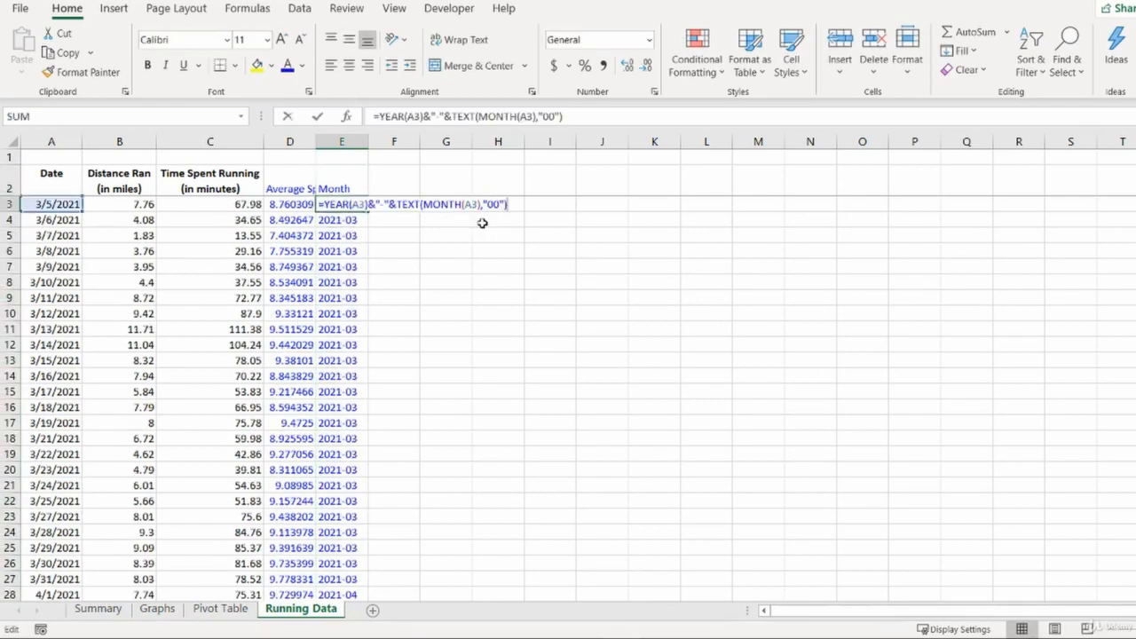
click(395, 204)
key(Escape)
- Refresh the pivot table on the Pivot Table sheet
click(240, 611)
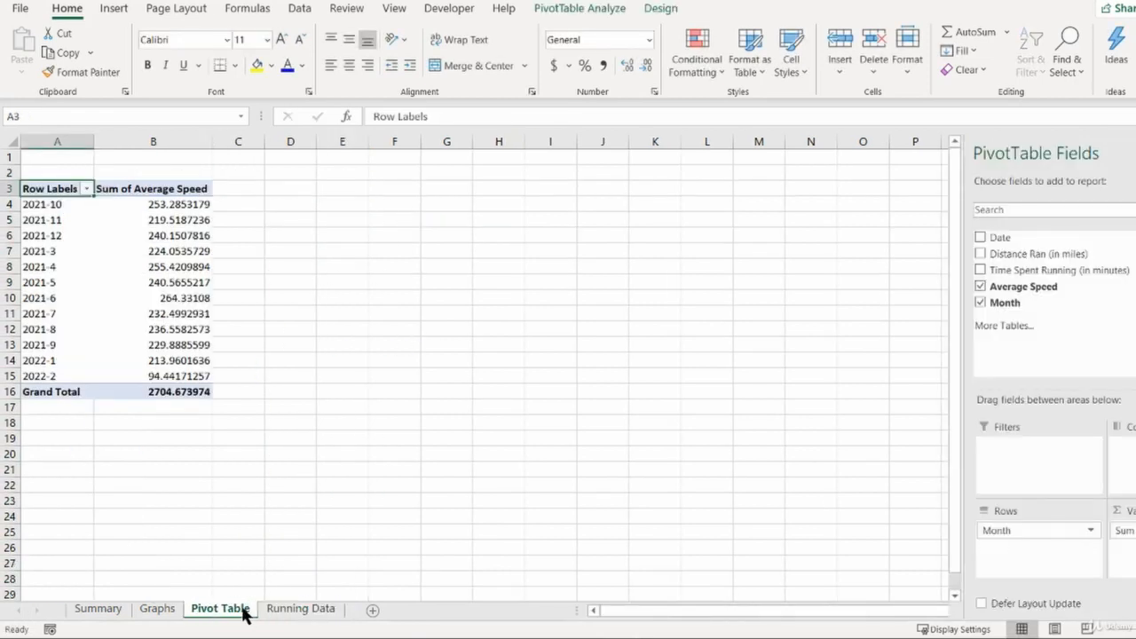
right_click(49, 188)
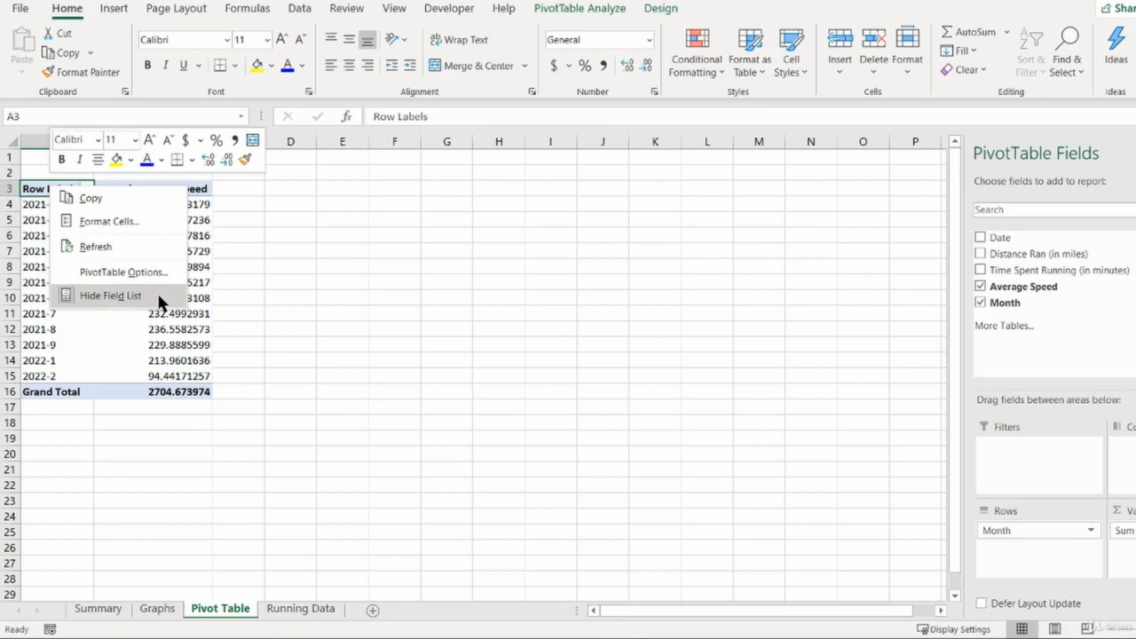
click(140, 248)
click(64, 292)
click(58, 206)
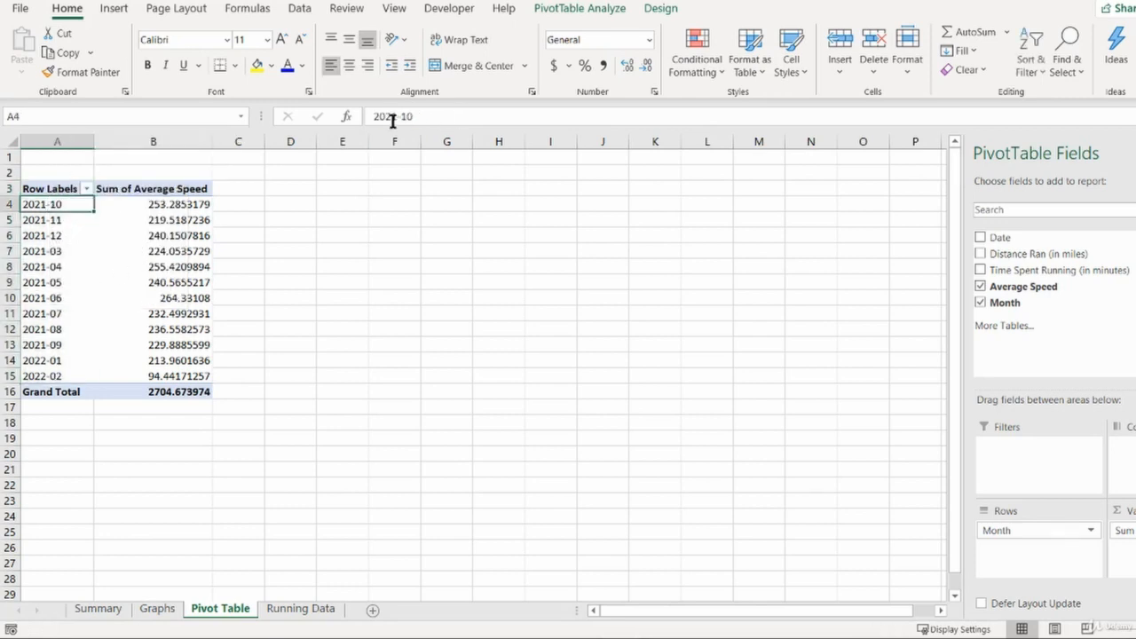
- Sort the pivot table's month row labels in ascending order
click(299, 9)
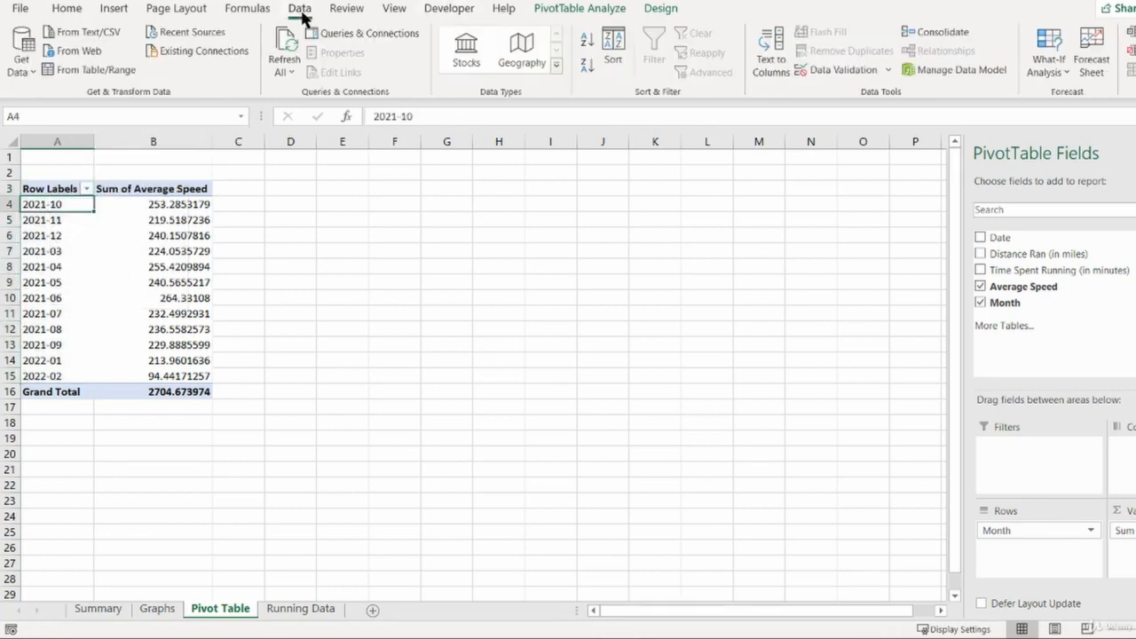
click(586, 39)
click(75, 235)
mouse_move(63, 204)
mouse_down()
mouse_move(66, 376)
mouse_move(97, 223)
mouse_move(80, 211)
mouse_up()
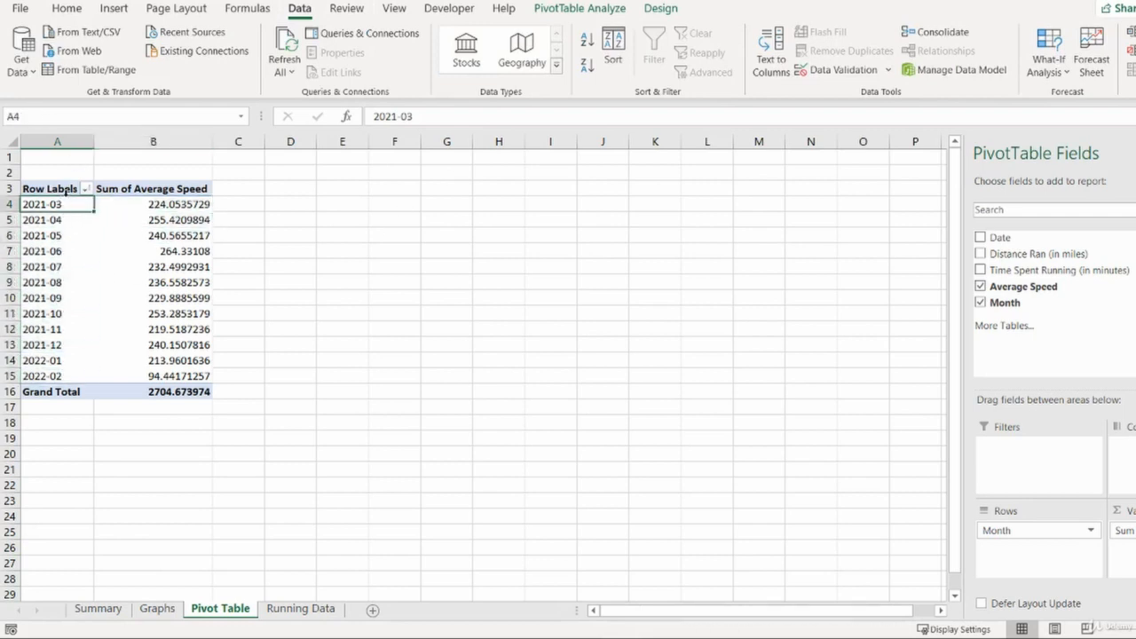
- Summarize the Average Speed value field by Average instead of Sum
click(159, 205)
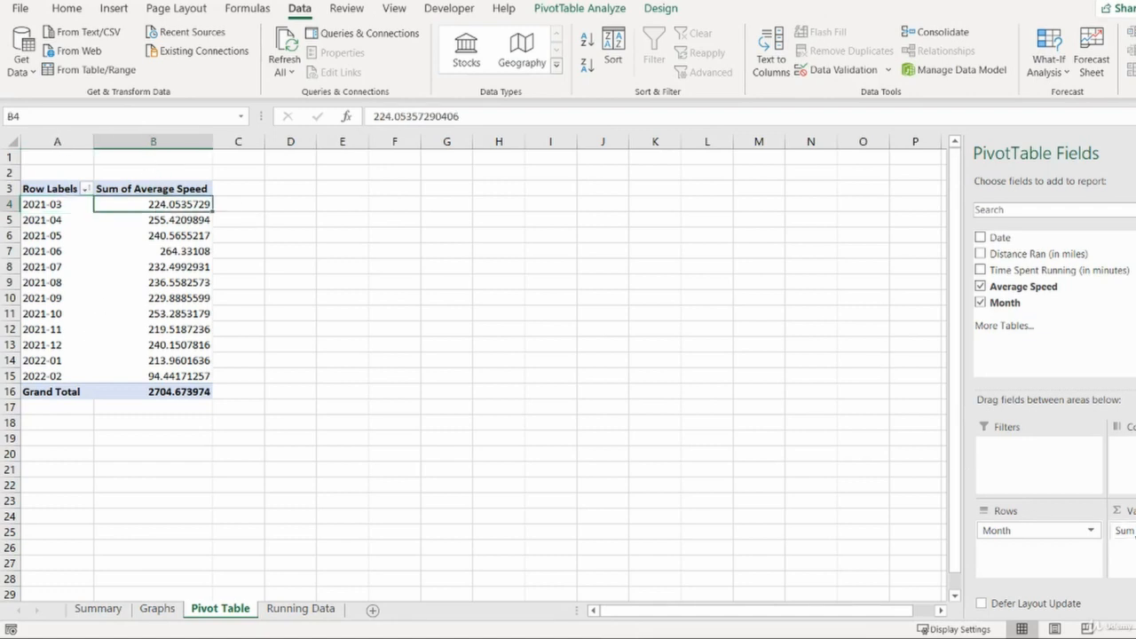
click(1124, 530)
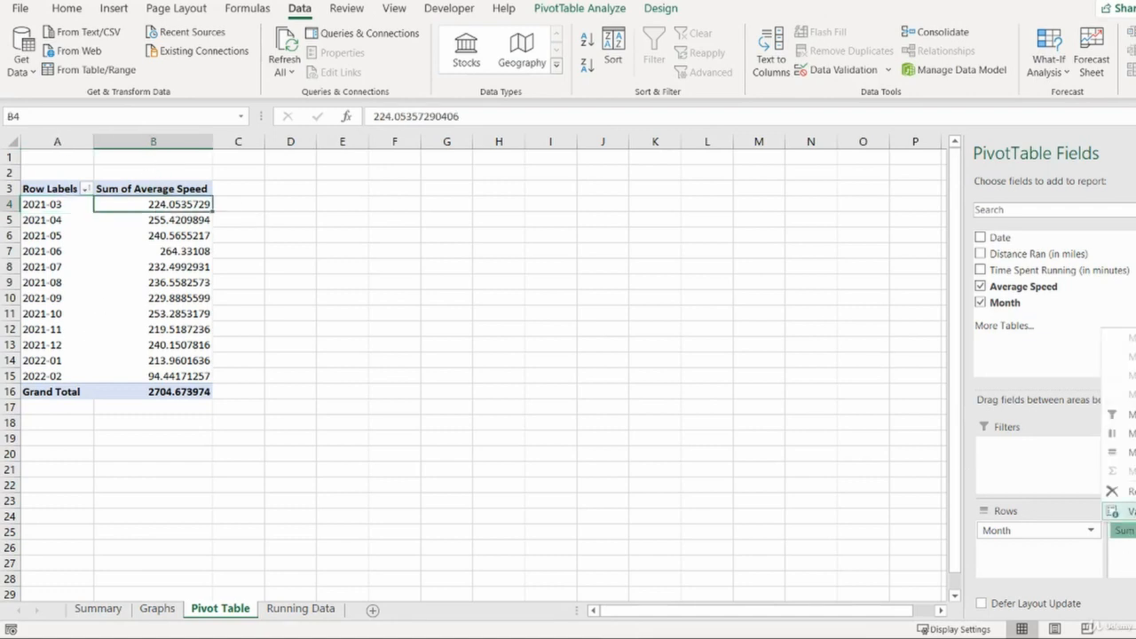
click(1123, 512)
click(231, 385)
click(393, 466)
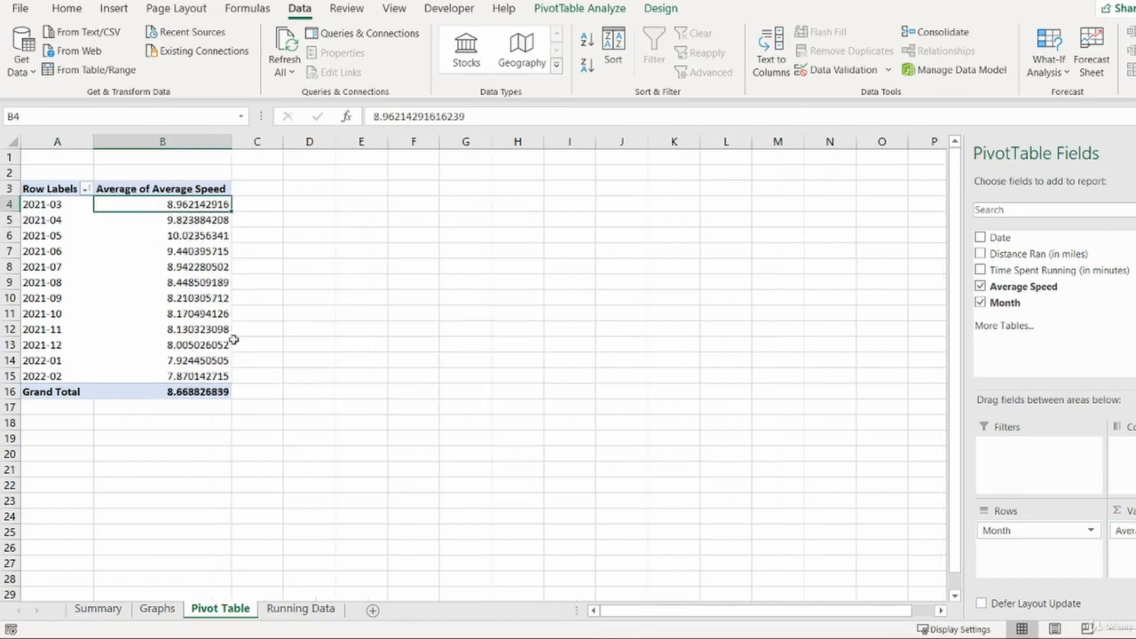
- Compare the monthly average speed values in the pivot table
drag(197, 251, 196, 375)
click(197, 376)
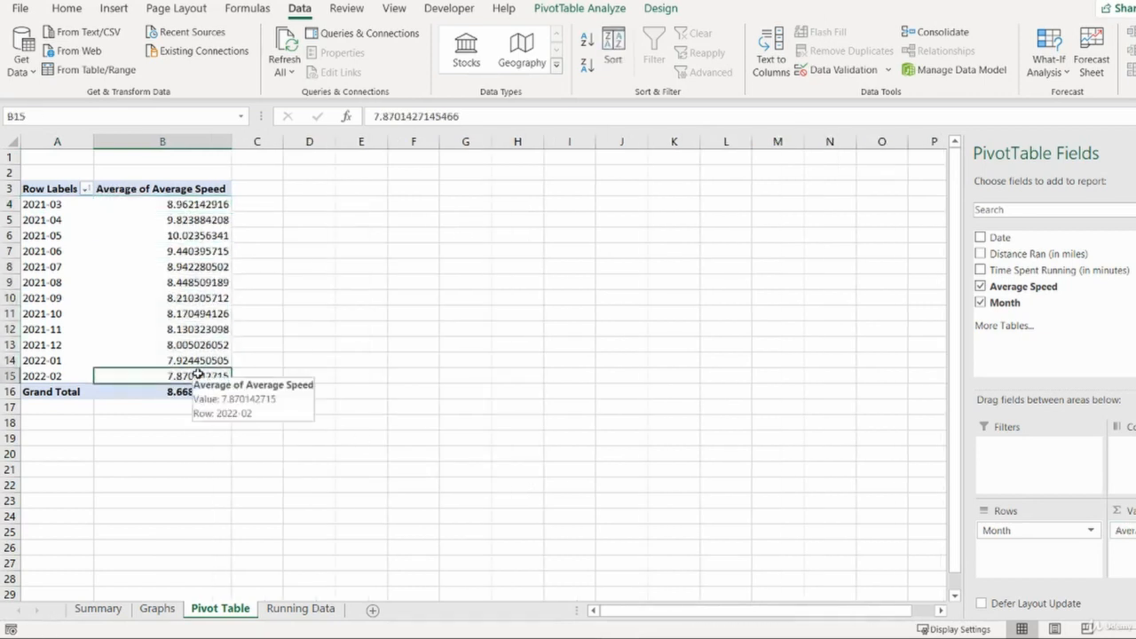
drag(197, 190, 191, 202)
click(190, 202)
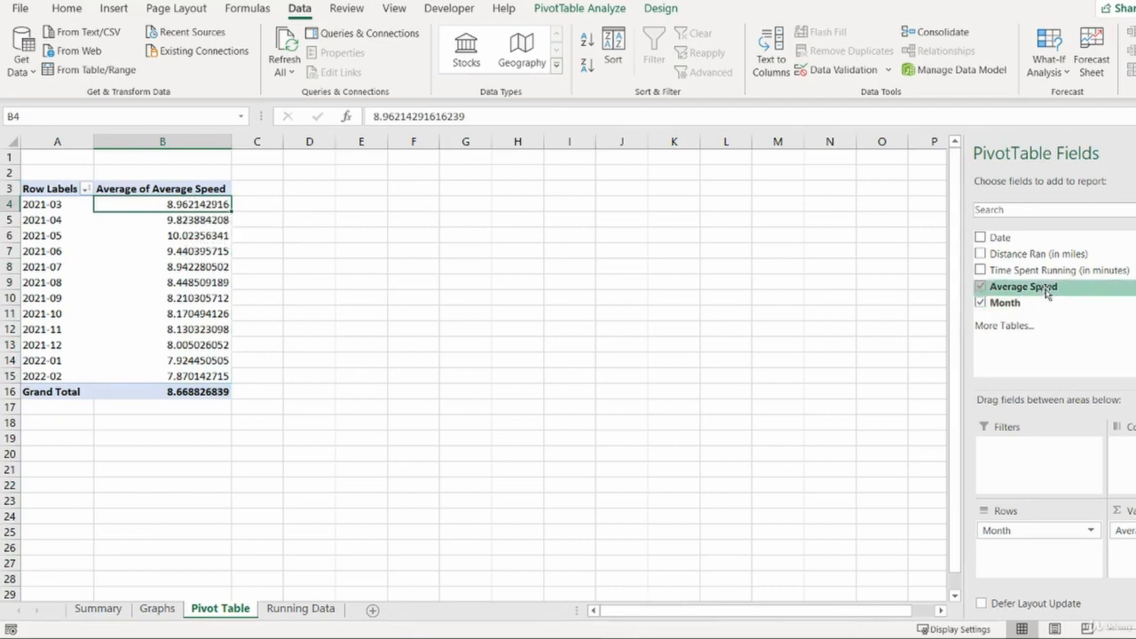
- Replace Average Speed in the values with Distance Ran (in miles) and Time Spent Running (in minutes)
drag(1122, 530, 1056, 371)
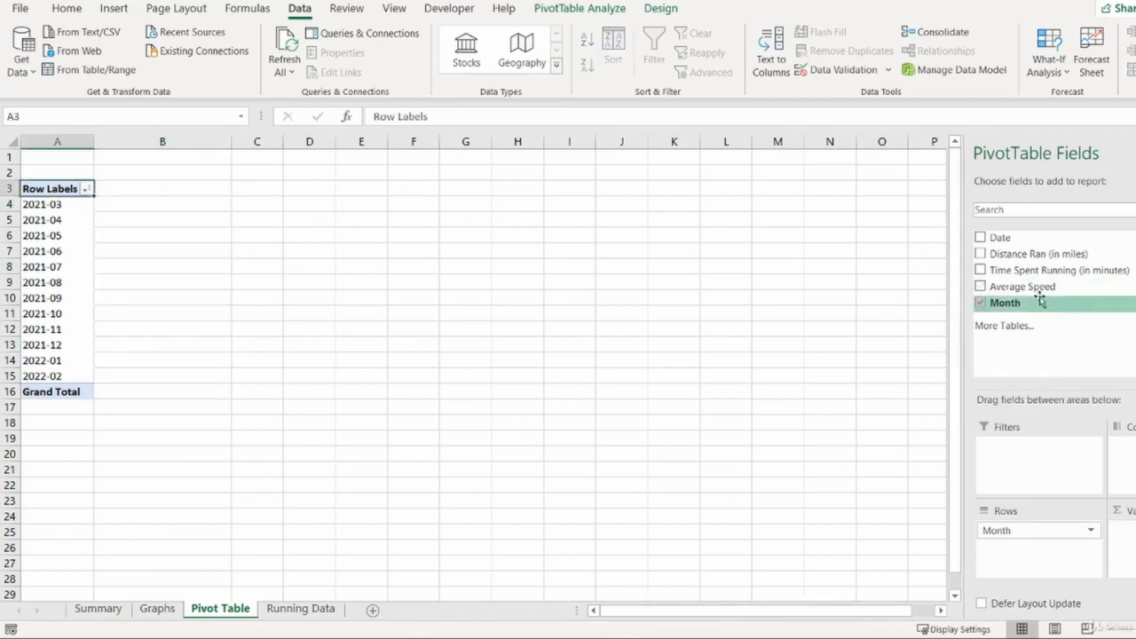
drag(1038, 254, 1123, 533)
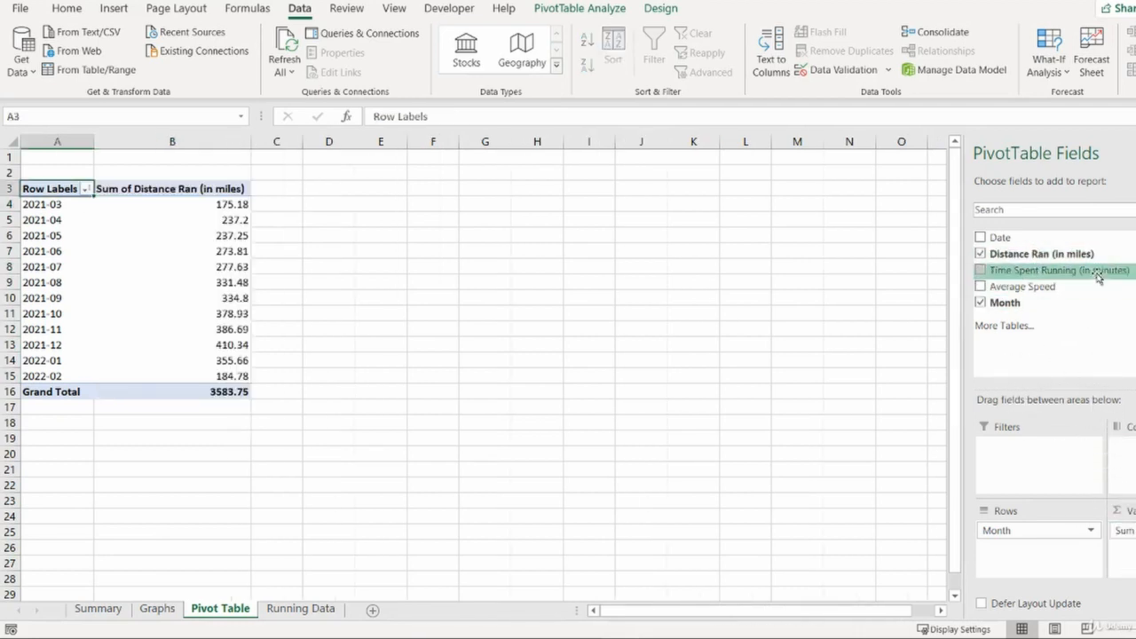
drag(1097, 271, 1120, 555)
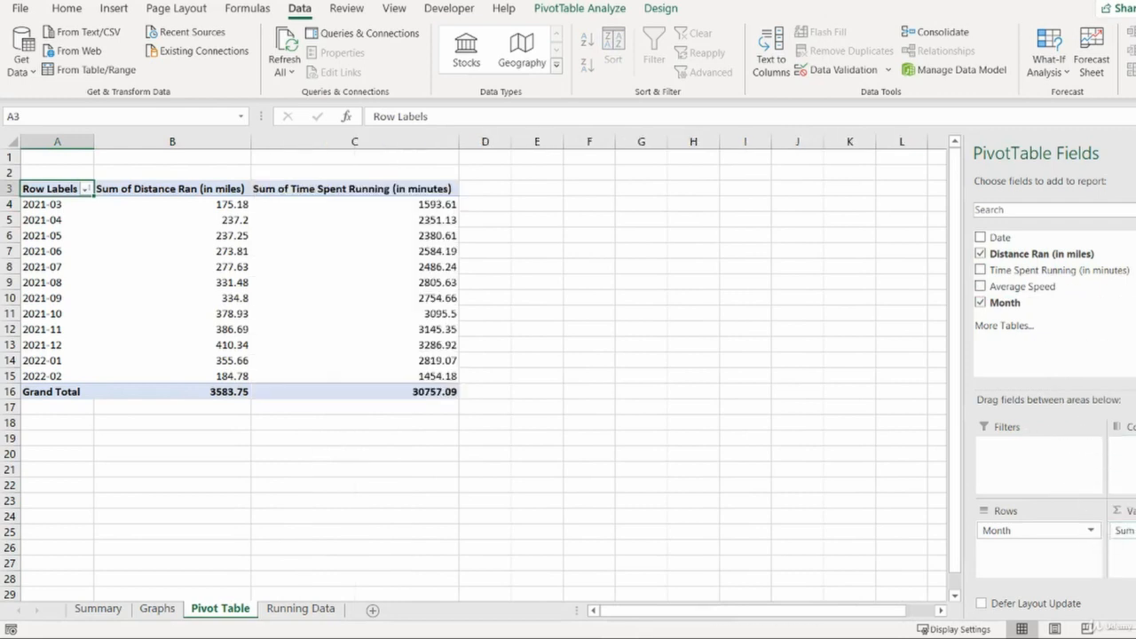
- Enter =C4/B4 in D4 to compute minutes per mile beside the pivot table
click(473, 206)
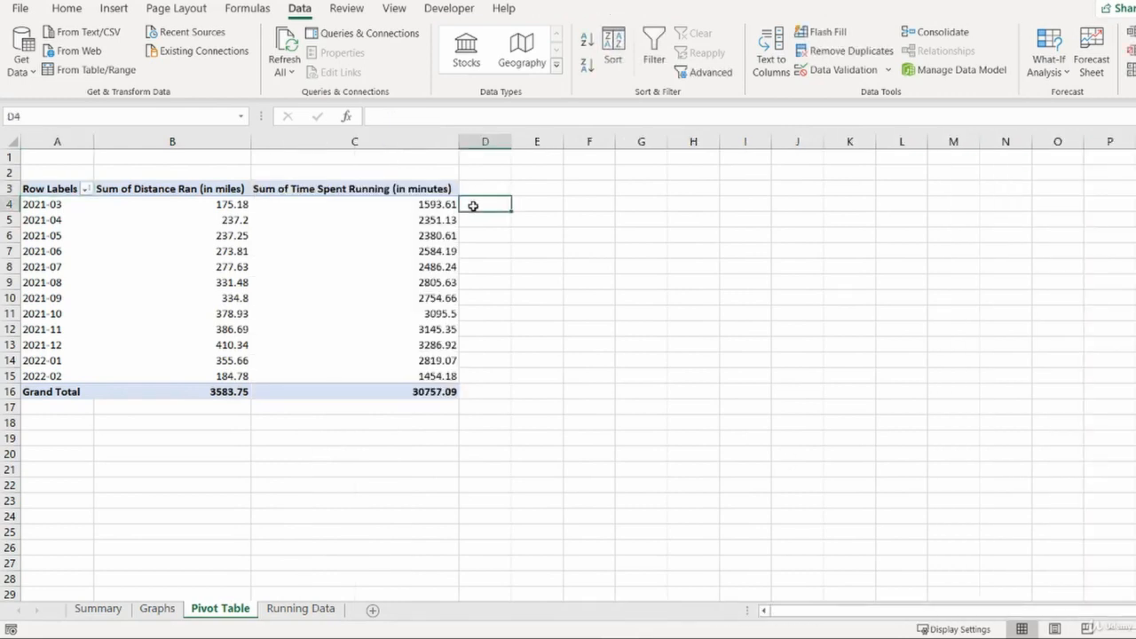
text(=)
key(Left)
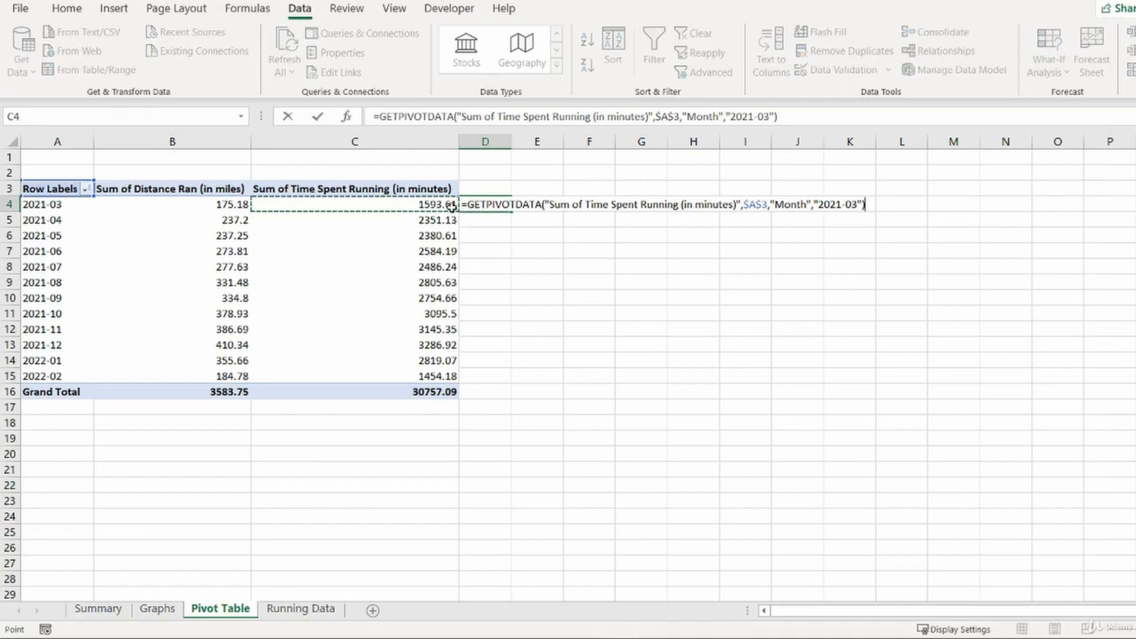
drag(469, 206, 884, 218)
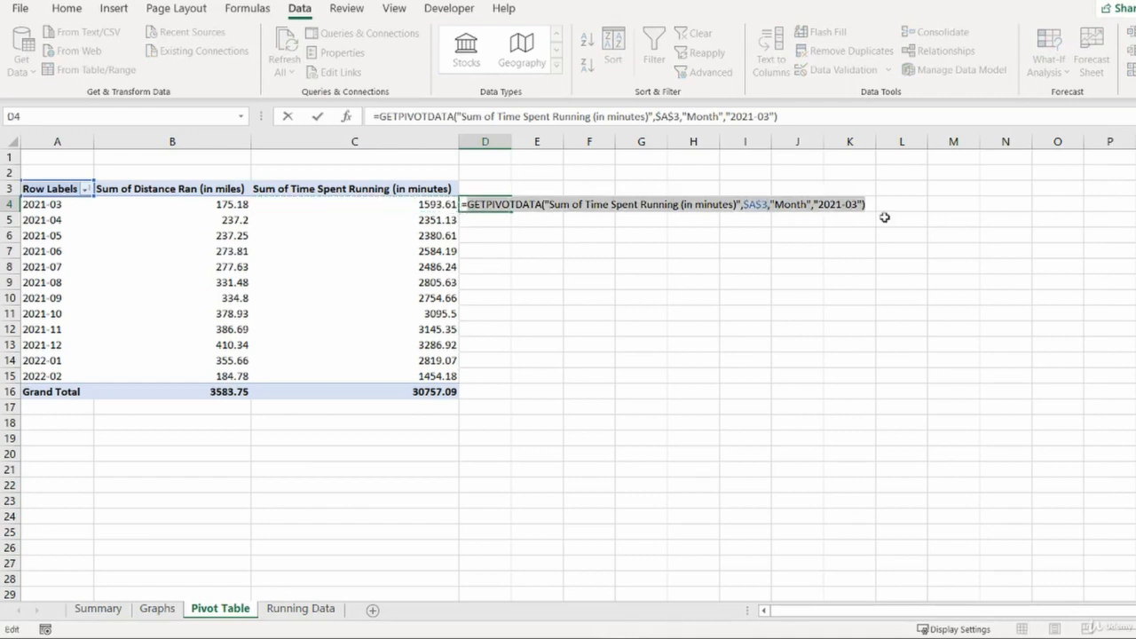
text(c4)
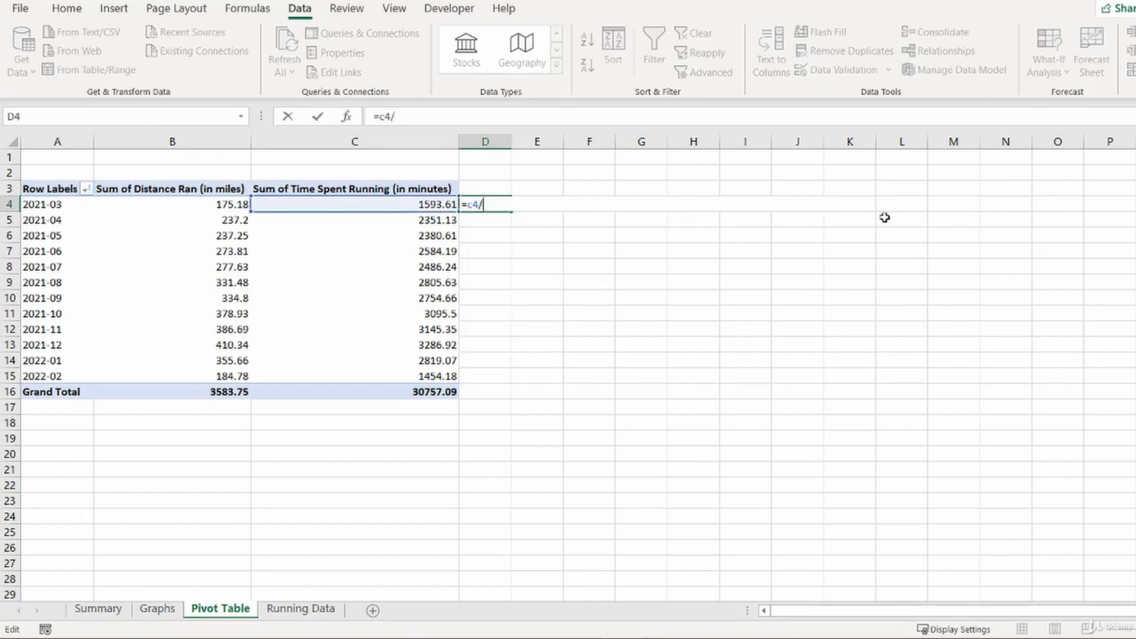
text(/b4)
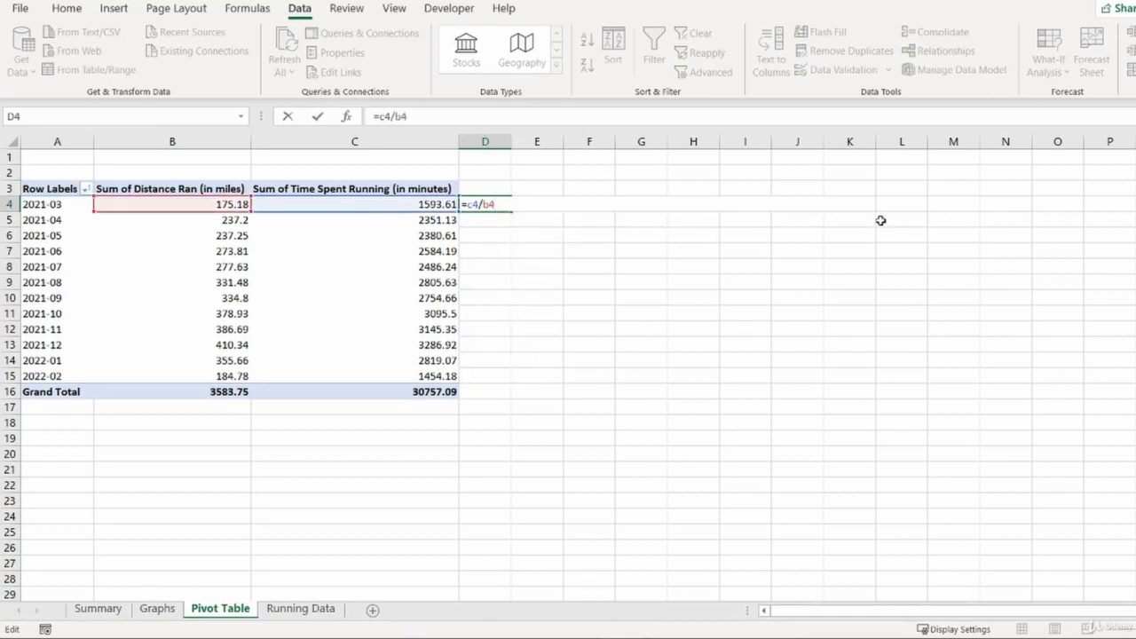
key(Return)
key(Up)
key(Left)
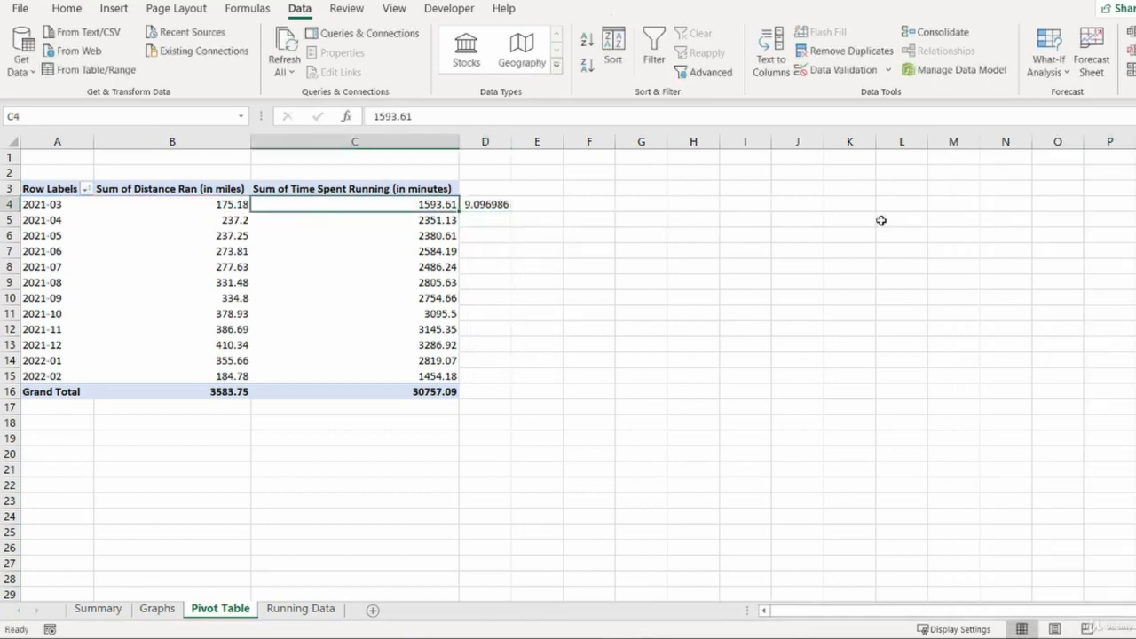
key(Left)
key(Left)
key(Right)
key(Right)
key(Left)
key(Left)
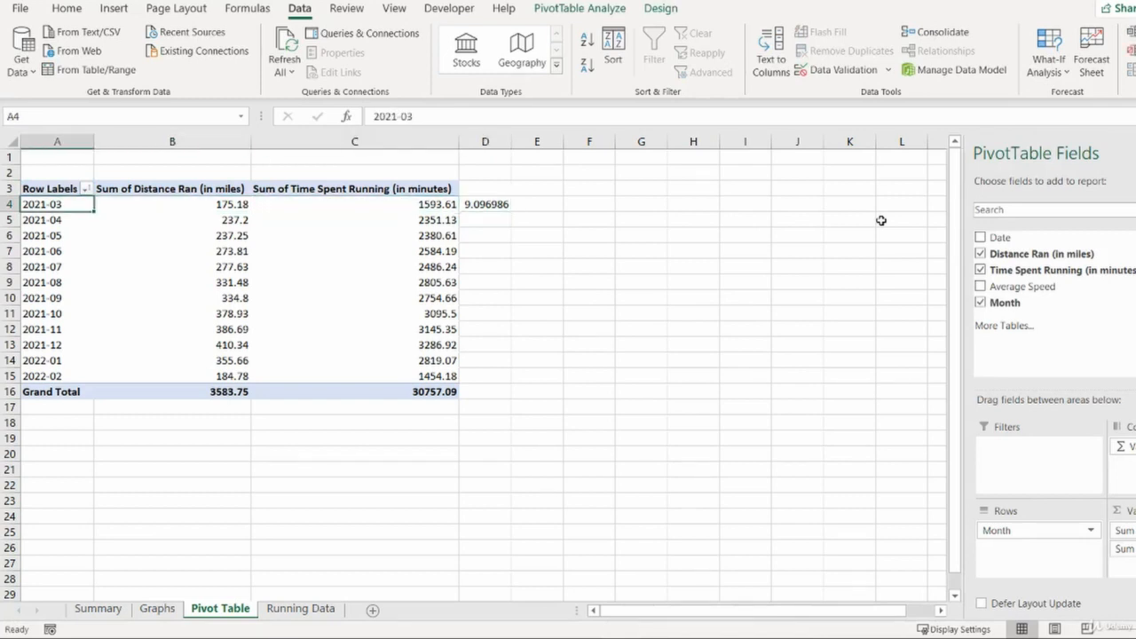
key(Right)
key(Right)
key(Right)
key(Left)
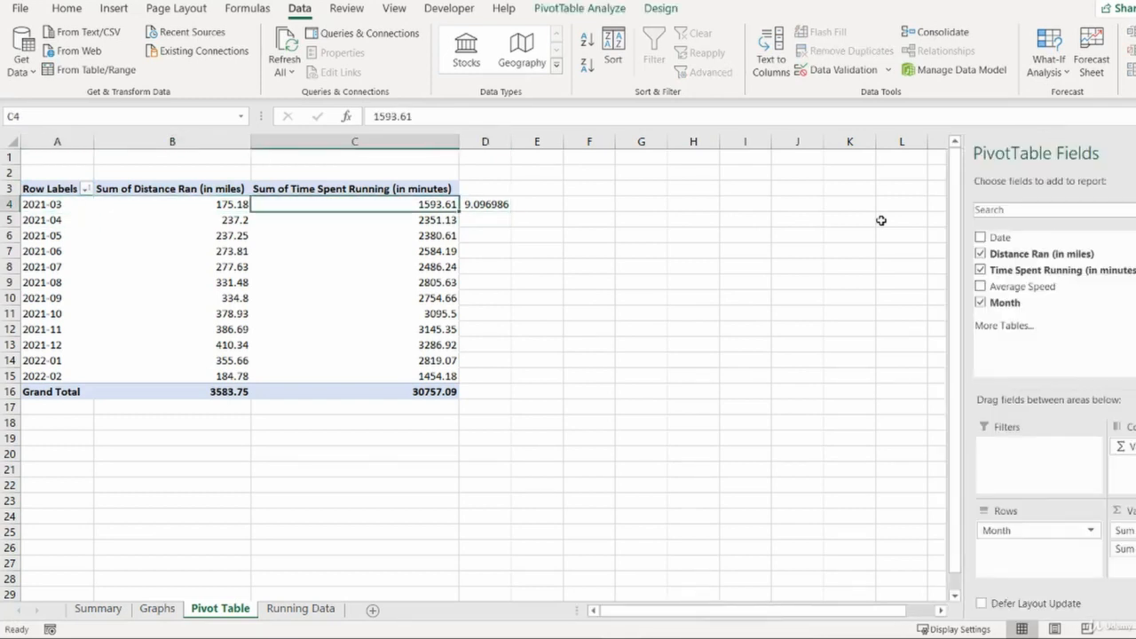
key(Right)
key(Left)
key(Left)
key(Right)
- Fill the minutes-per-mile formula from D4 down to D15
key(ctrl+Down)
key(Right)
key(Up)
key(ctrl+shift+Up)
key(ctrl+d)
key(Down)
key(Up)
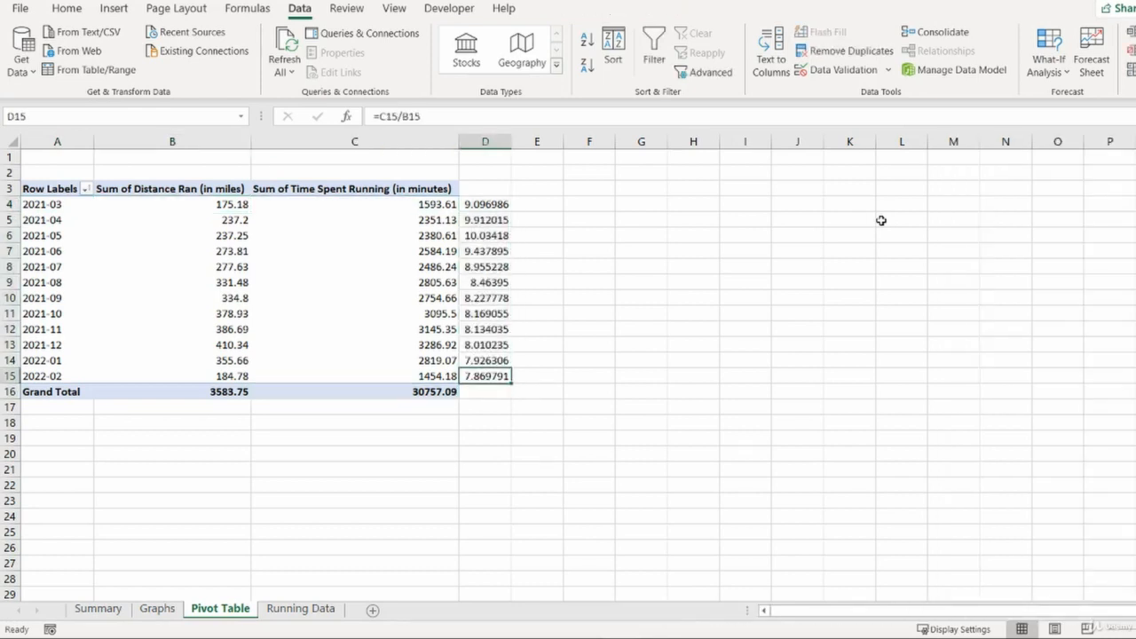
- Compare the monthly minutes-per-mile values in column D
key(shift+space)
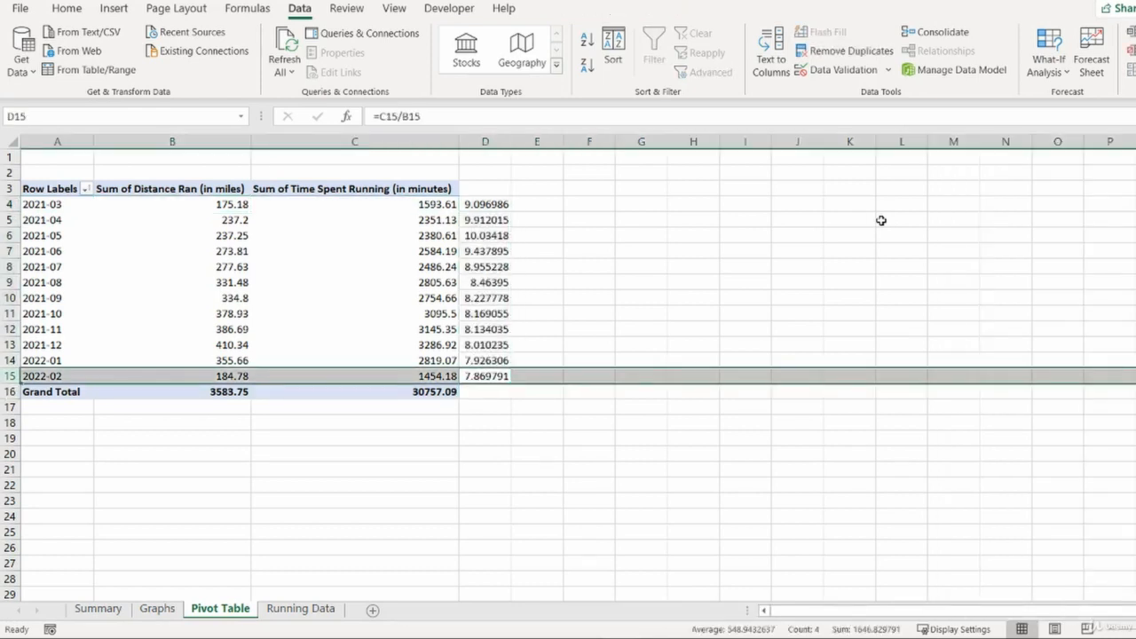
key(ctrl+Up)
key(Down)
key(Down)
key(shift+space)
key(Down)
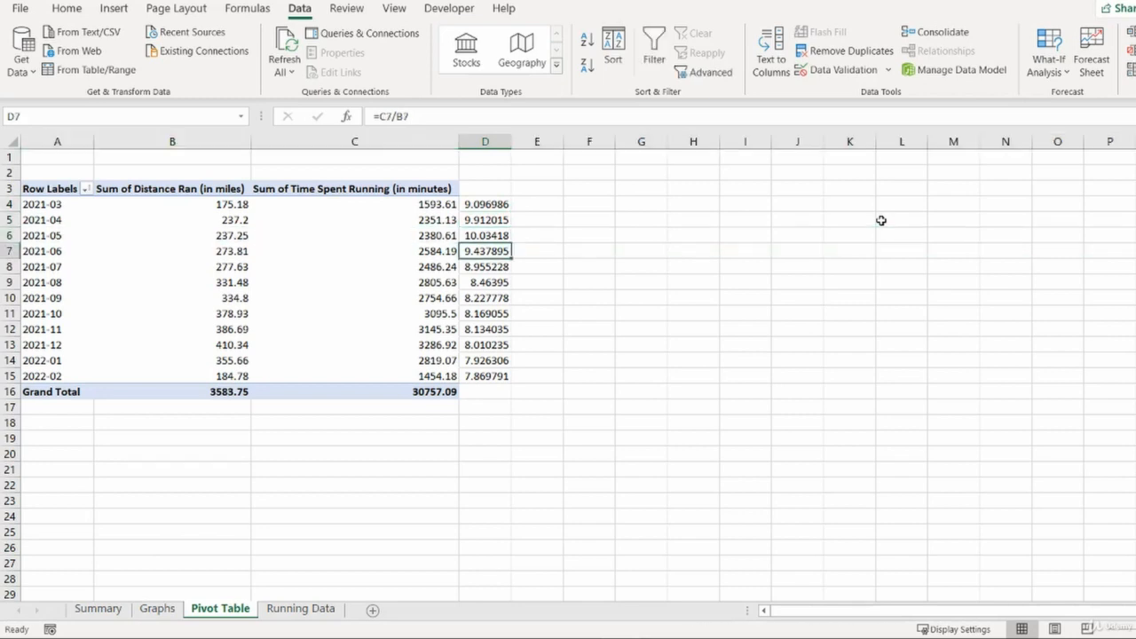
key(Up)
key(ctrl+Up)
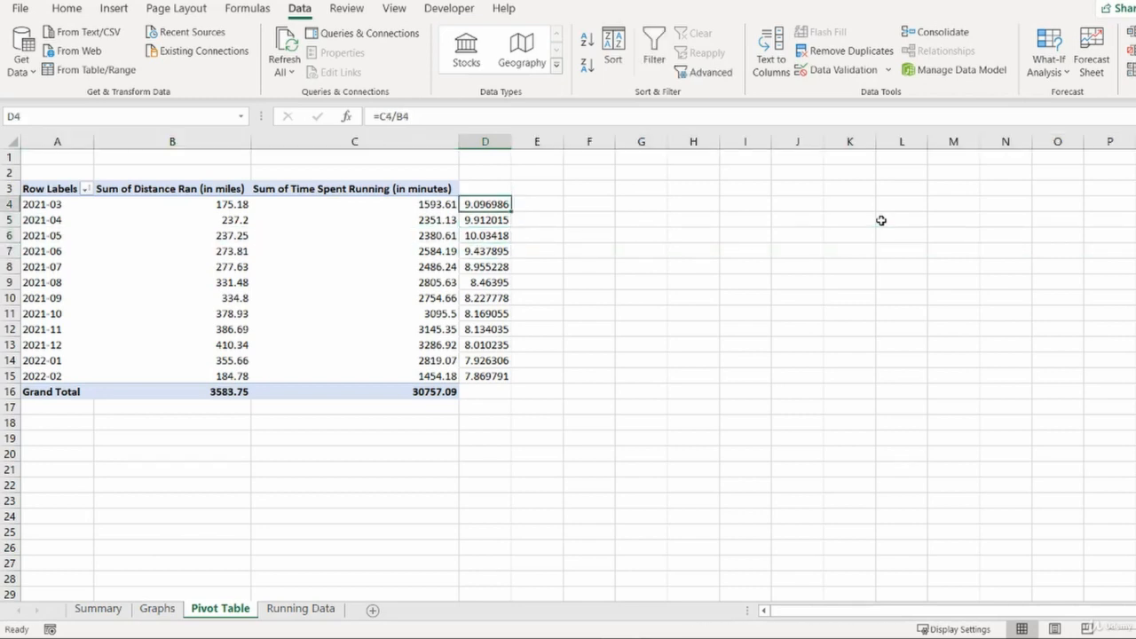
key(ctrl+Down)
key(ctrl+Down)
key(ctrl+Up)
key(ctrl+Up)
key(ctrl+Up)
key(ctrl+Down)
key(Right)
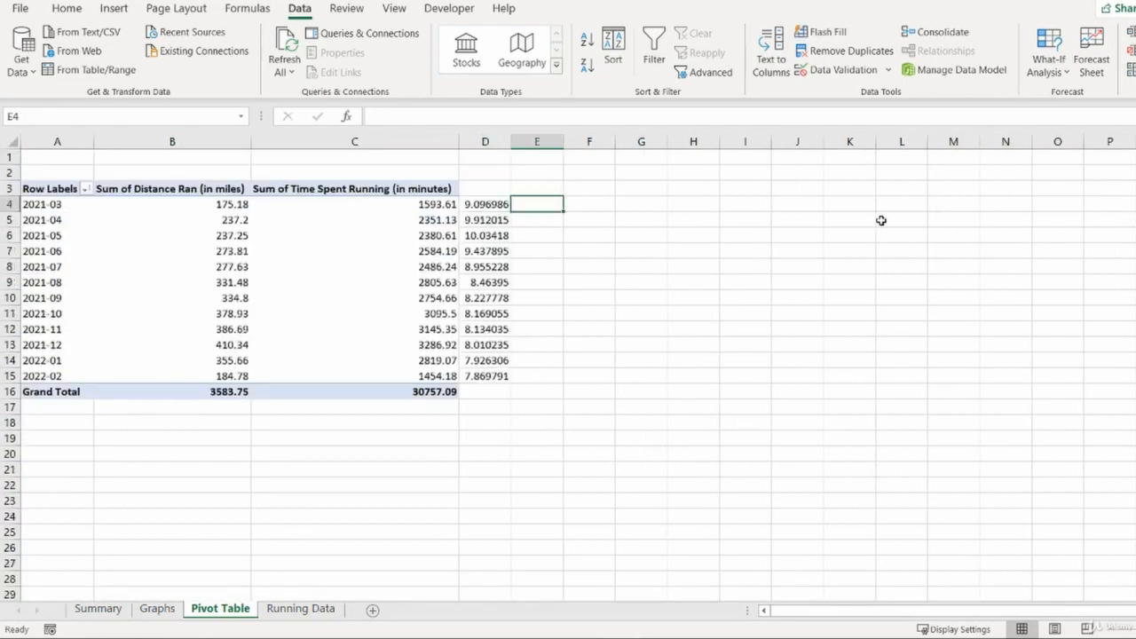
key(Up)
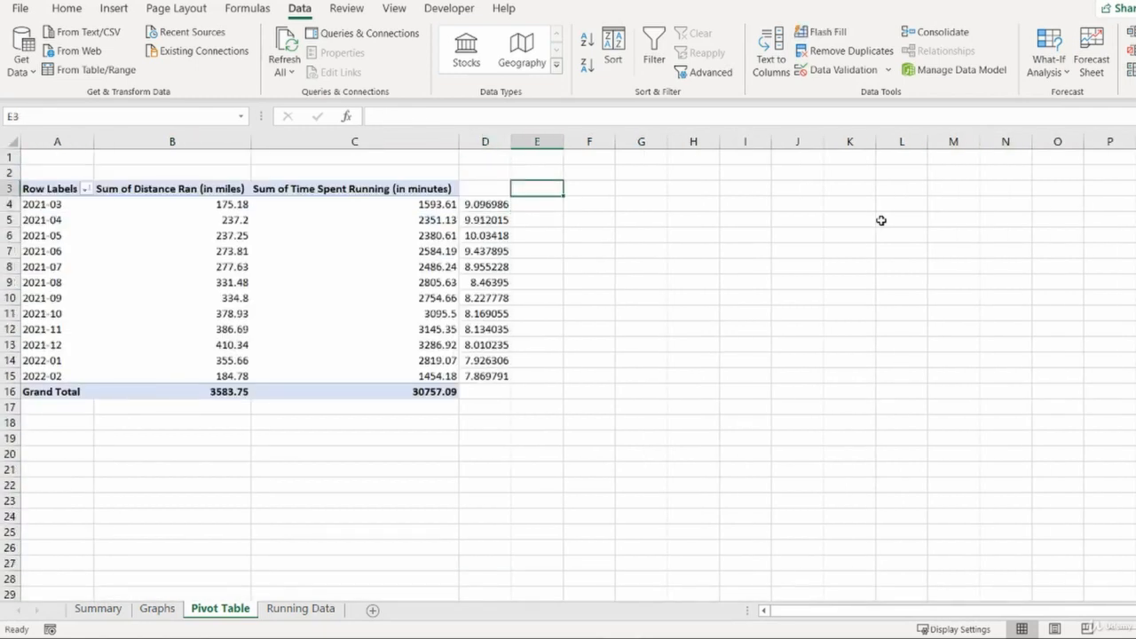
- Enter the column headers fastest in E3 and slowest in F3 beside the minutes-per-mile values
text(fastest)
key(Tab)
text(sl)
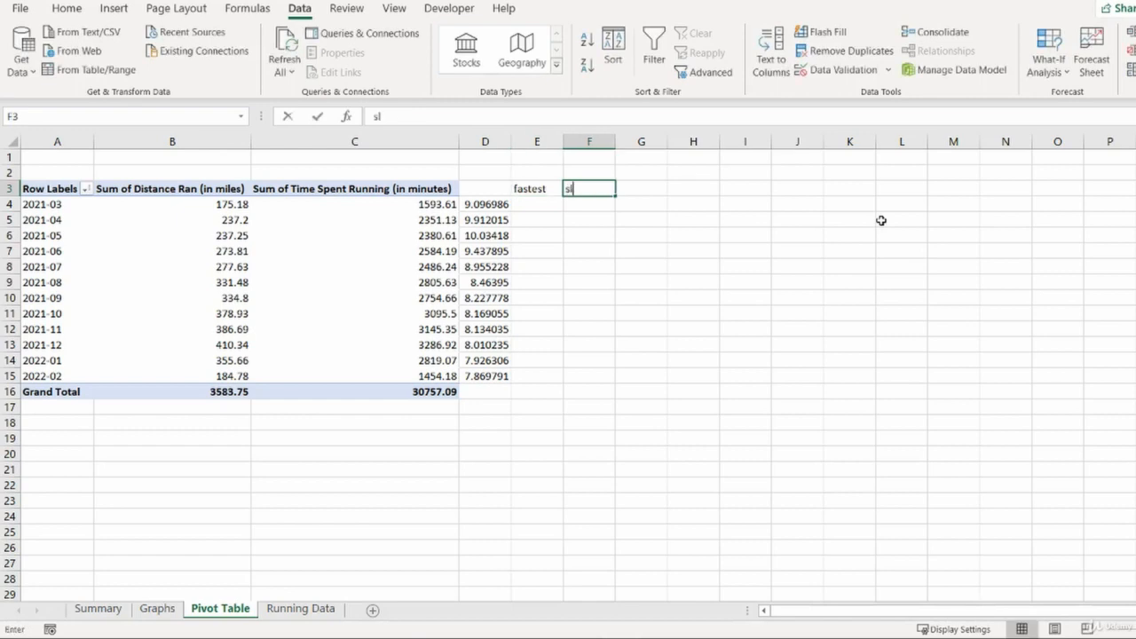
text(owest)
key(Tab)
- Enter =IF(D4=MIN($D$4:$D$15),1,0) in E4 to flag the fastest month
key(Down)
key(Left)
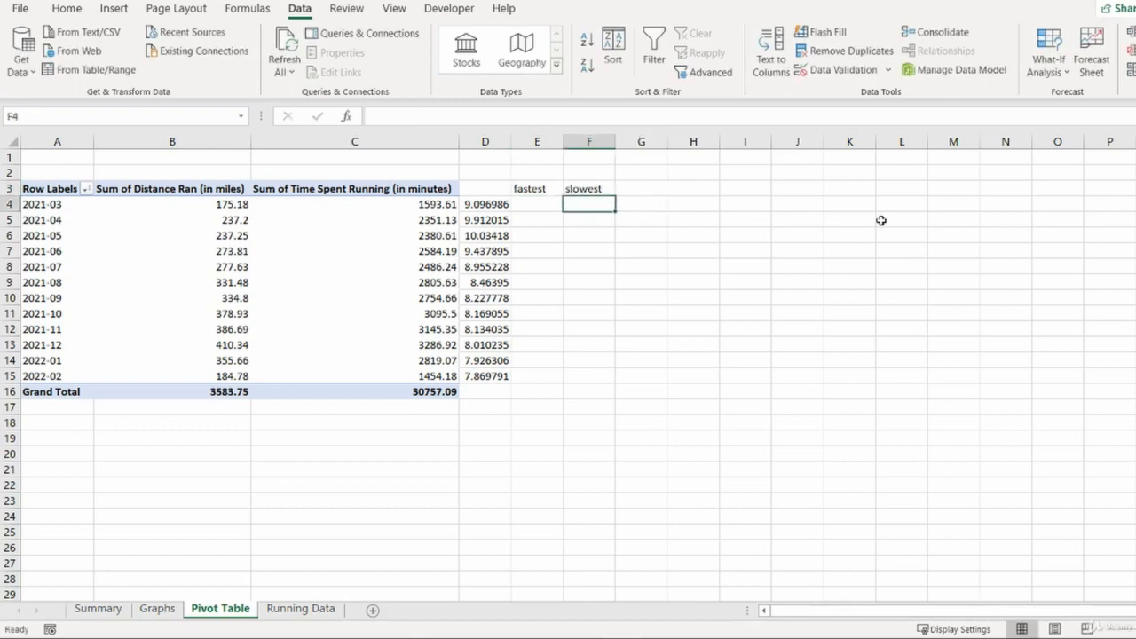
key(Left)
text(=if)
key(Tab)
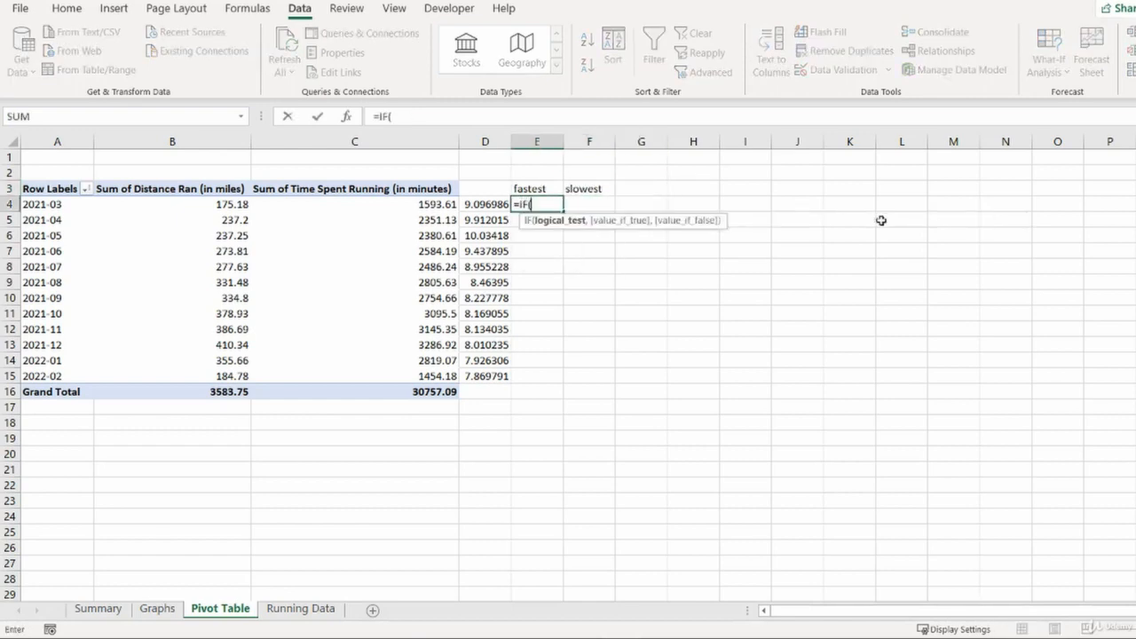
key(Left)
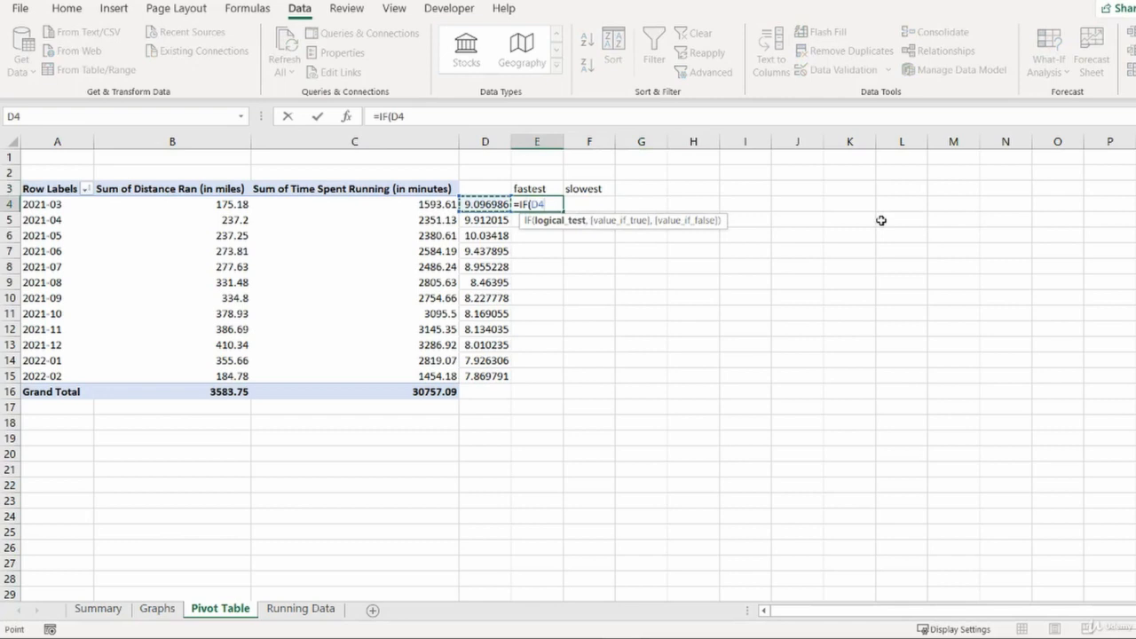
text(=)
text(min)
key(Tab)
key(Left)
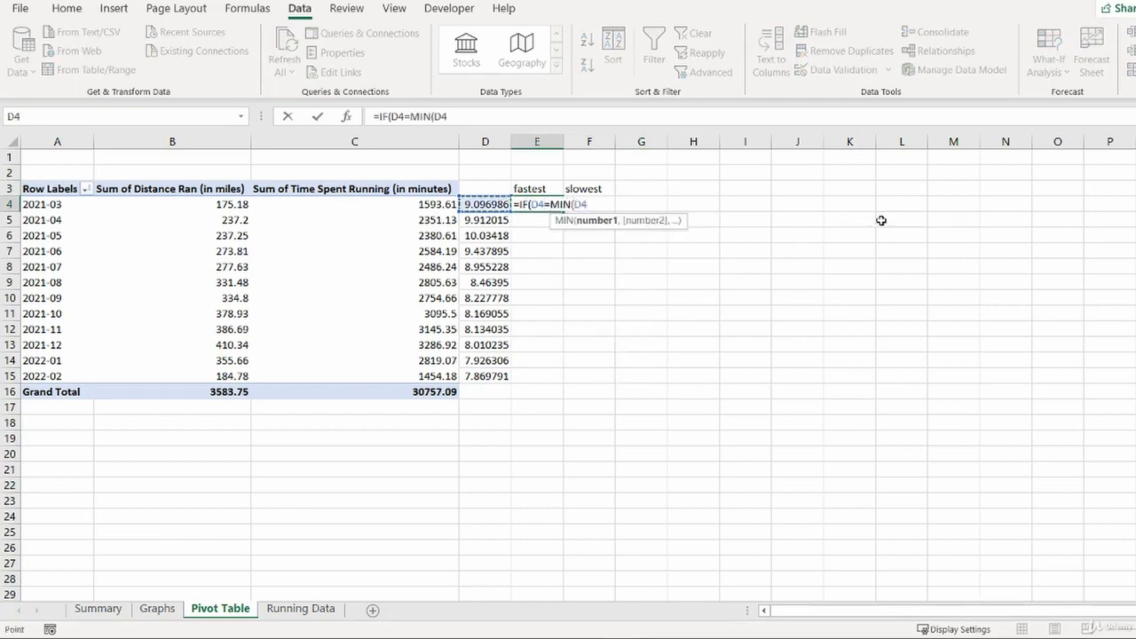
key(ctrl+shift+Down)
key(F4)
text())
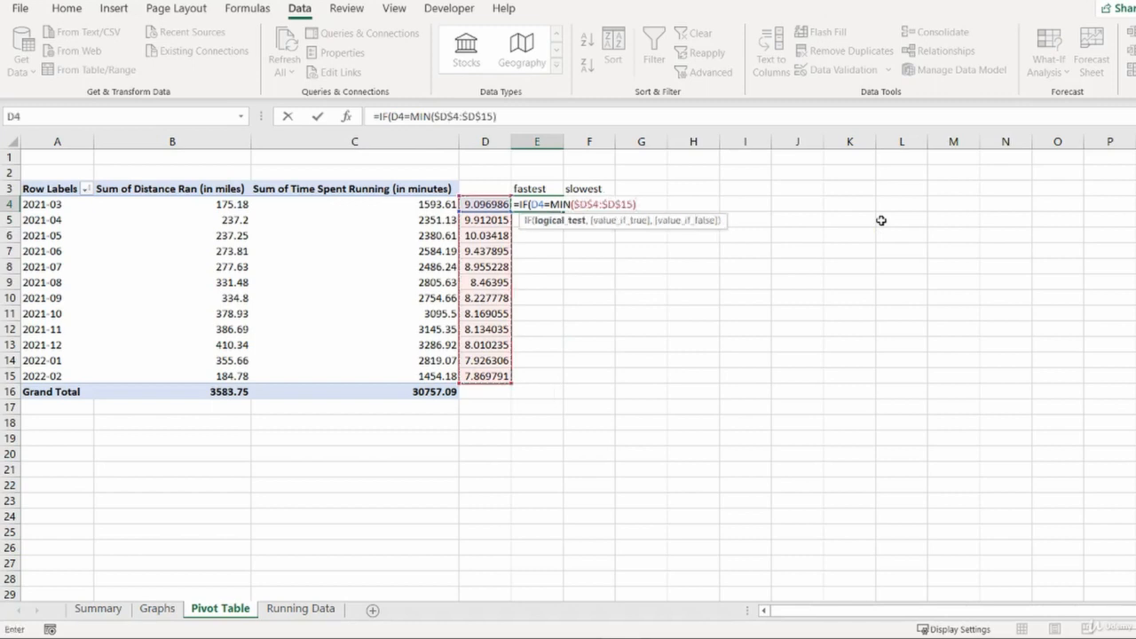
text(,1,0))
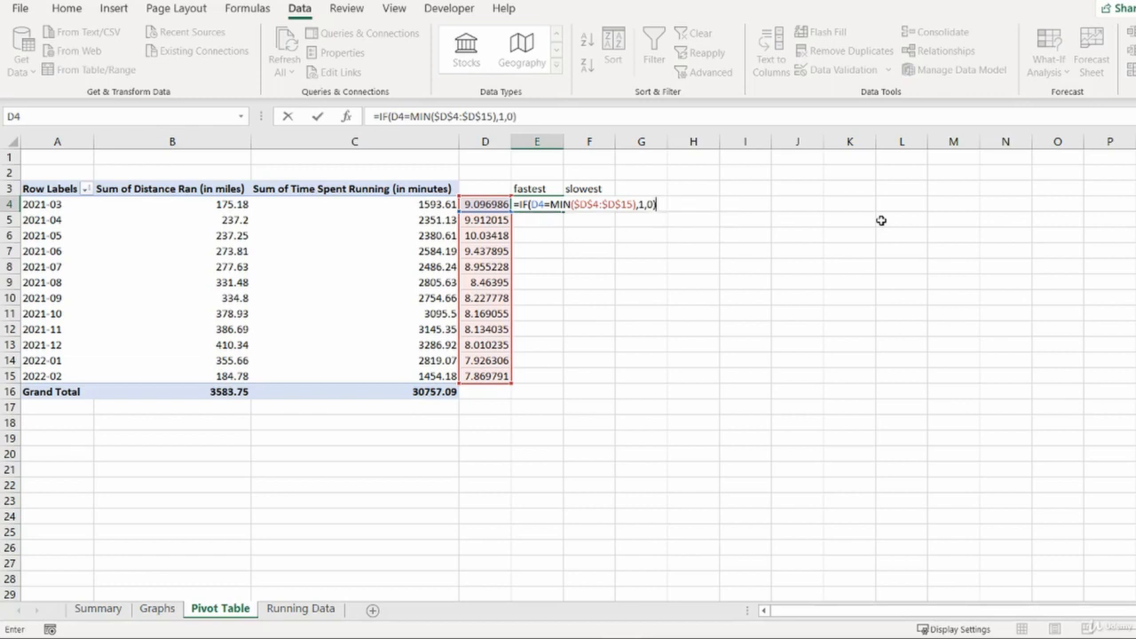
key(Return)
- Fill the fastest-month formula from E4 down to E15
key(Left)
key(ctrl+Down)
key(Right)
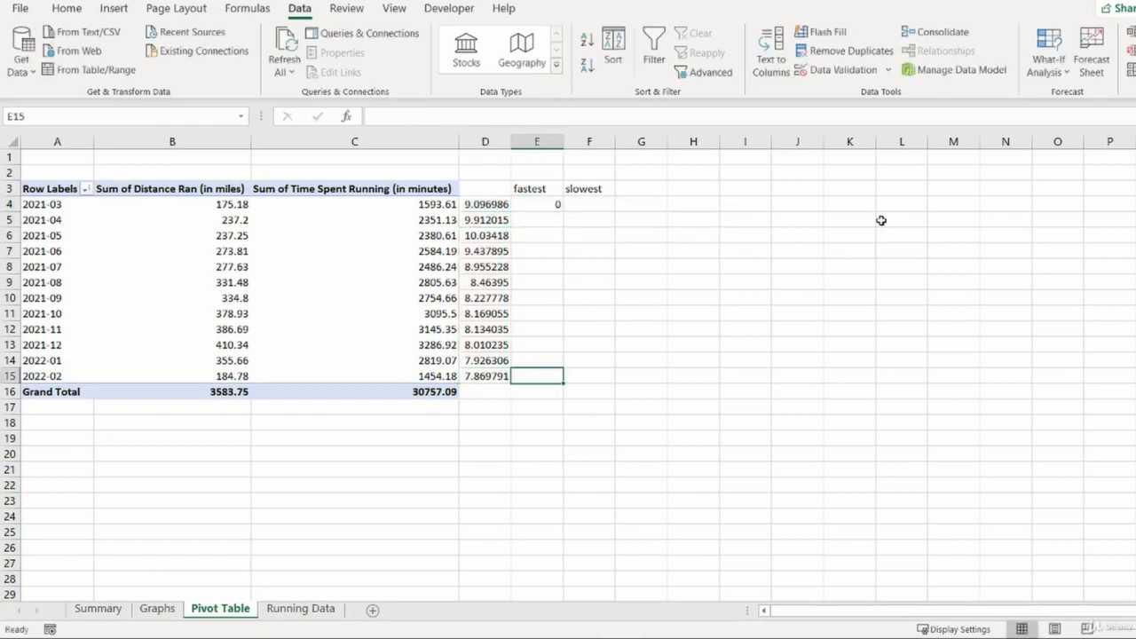
key(ctrl+shift+Up)
key(ctrl+d)
key(ctrl+shift+Down)
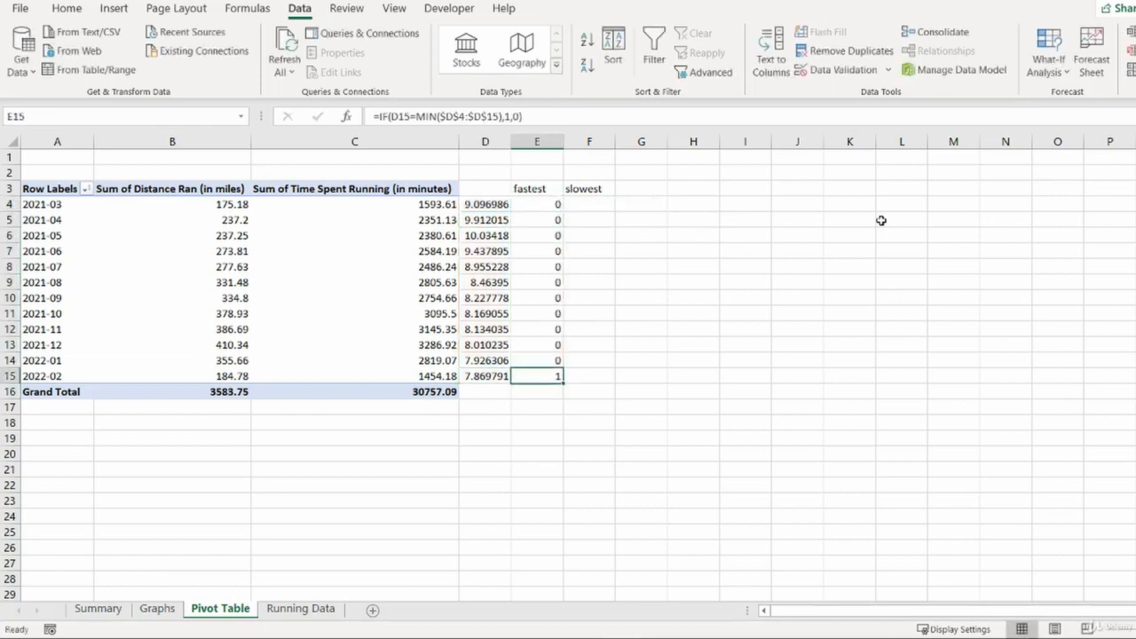
- Edit E4's formula so the D4 reference becomes column-absolute as $D4
key(shift+space)
key(shift+BackSpace)
key(ctrl+Up)
key(Down)
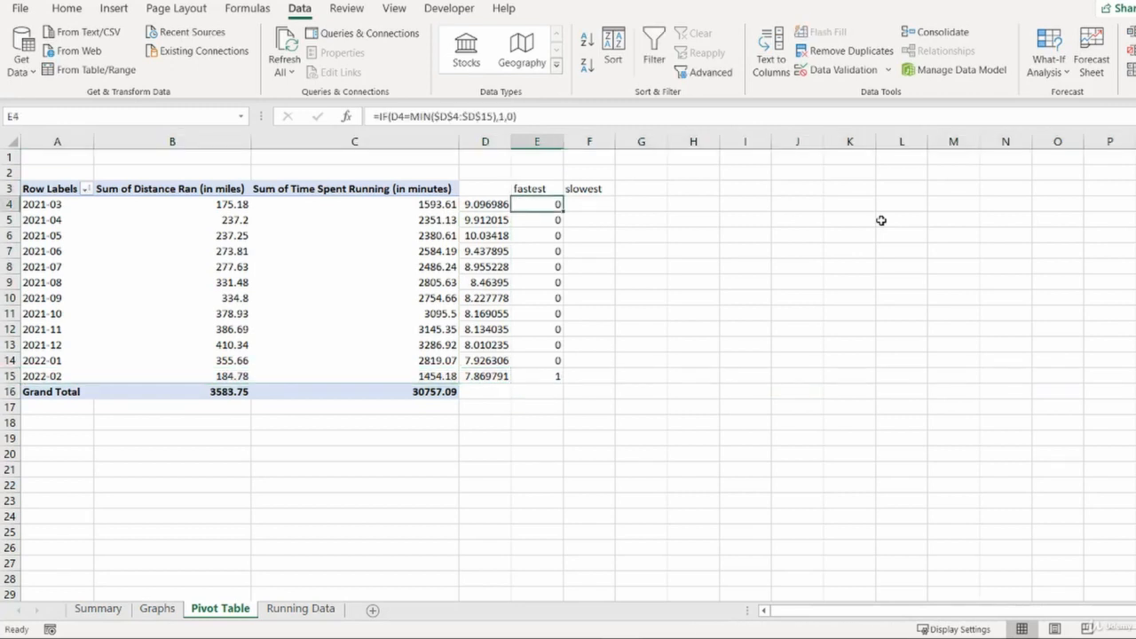
double_click(539, 206)
key(F4)
key(F4)
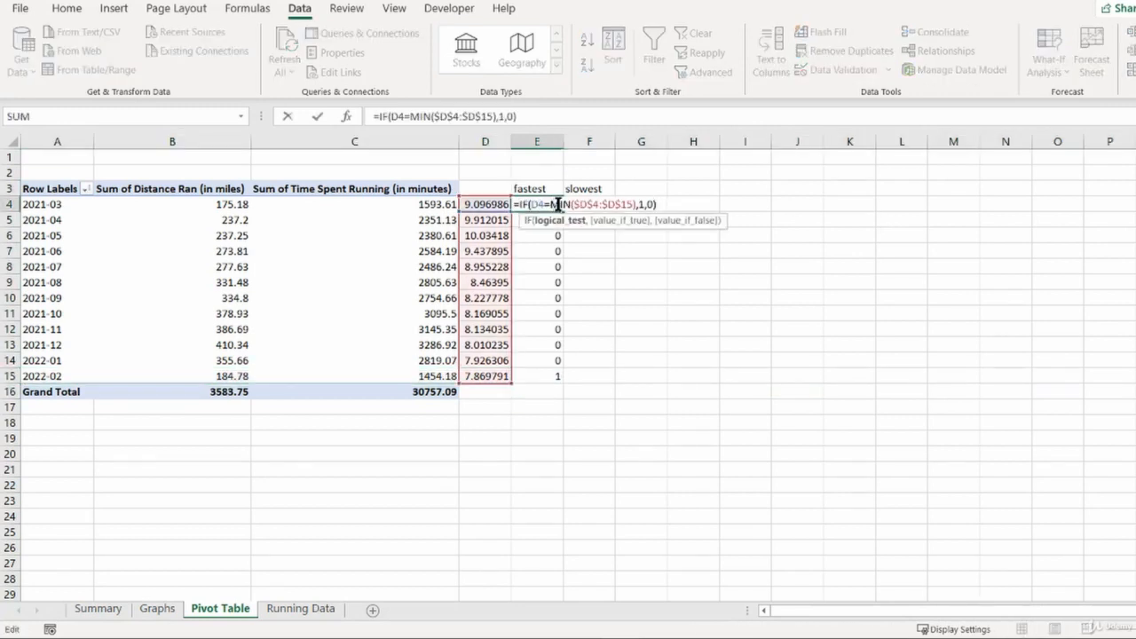
key(F4)
key(Return)
key(Up)
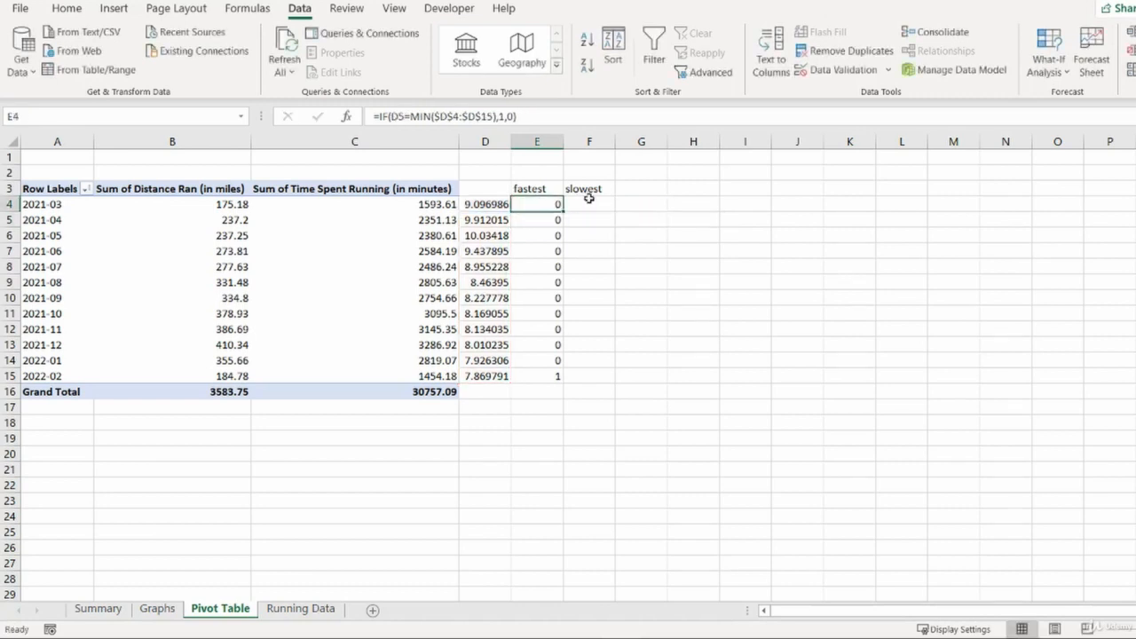
- Copy the fastest-month formula from E4 into F4
key(ctrl+shift+Down)
key(Down)
key(Up)
key(ctrl+c)
key(Right)
key(Return)
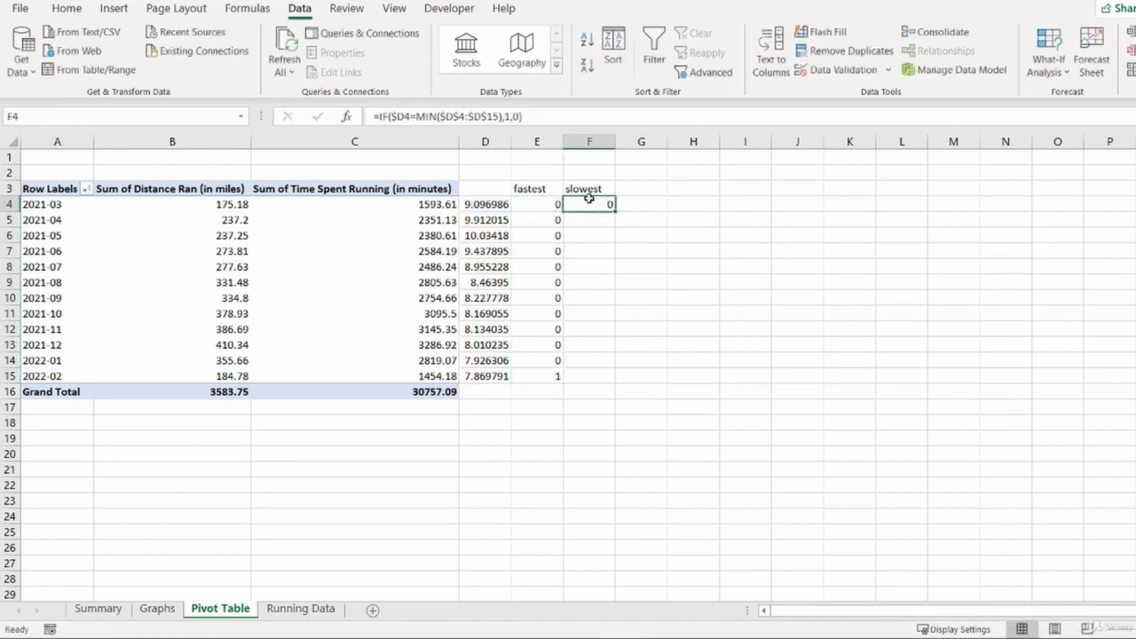
key(F2)
key(Escape)
key(F2)
key(Escape)
key(Left)
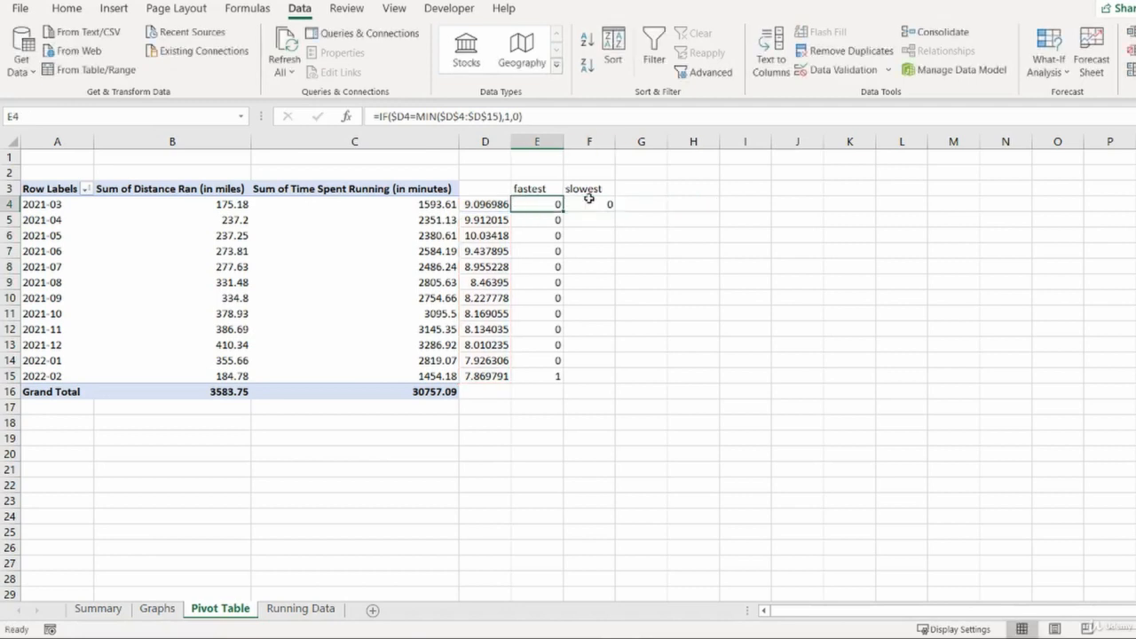
- Fill the copied formula from F4 down to F15
key(ctrl+Down)
key(Right)
key(ctrl+shift+Up)
key(ctrl+d)
key(ctrl+Up)
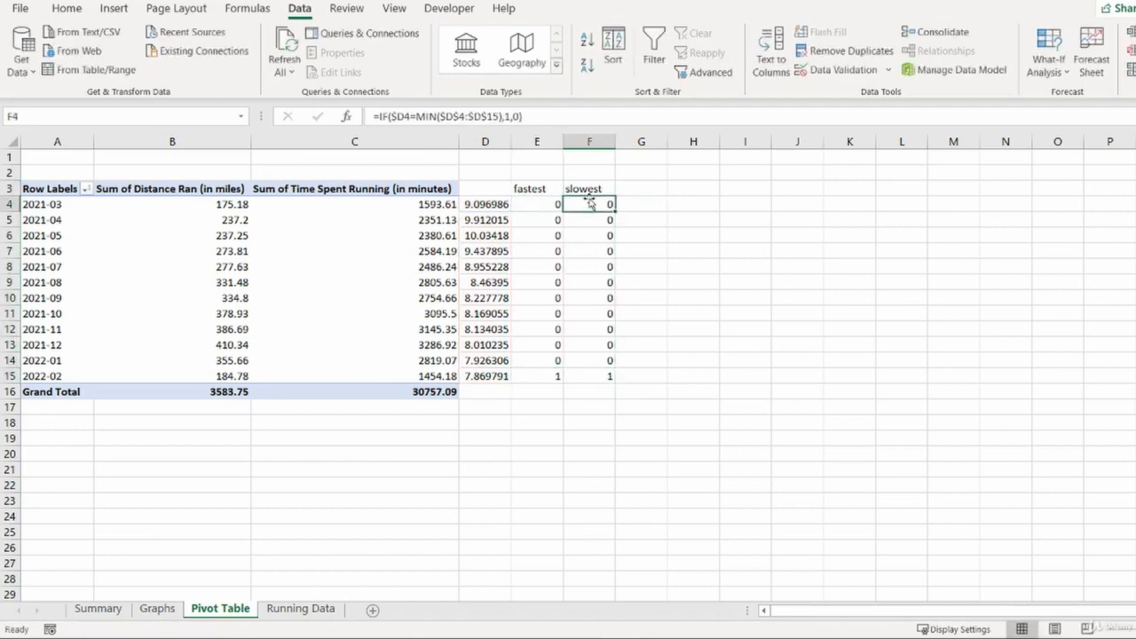
- Change MIN to MAX in F4's formula and fill it down to F15 to flag the slowest month
key(F2)
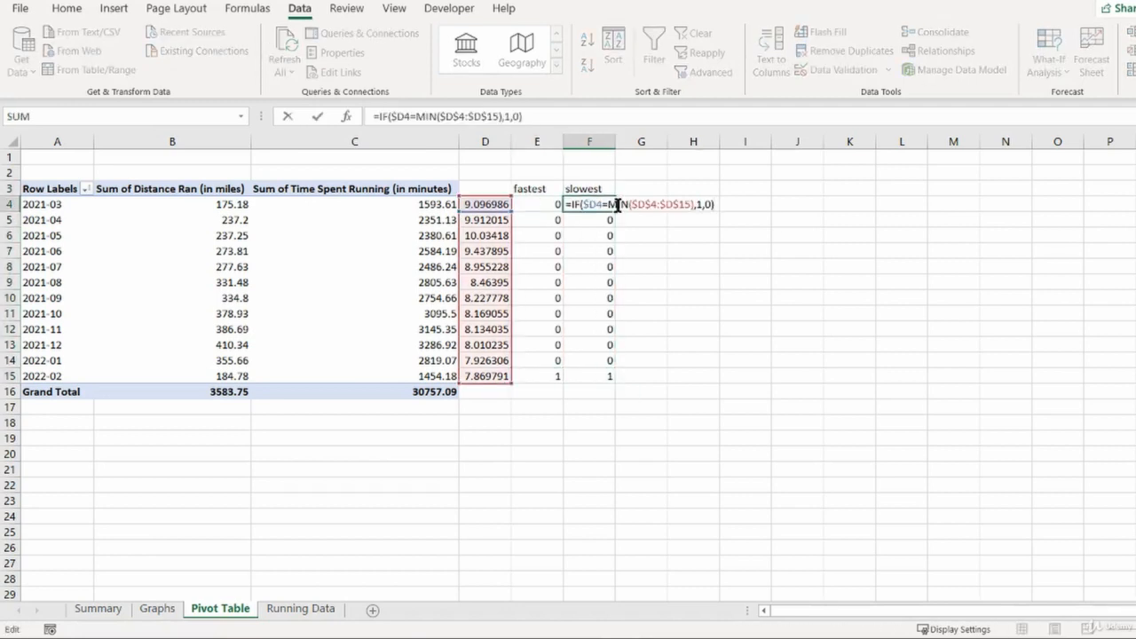
double_click(617, 204)
text(max)
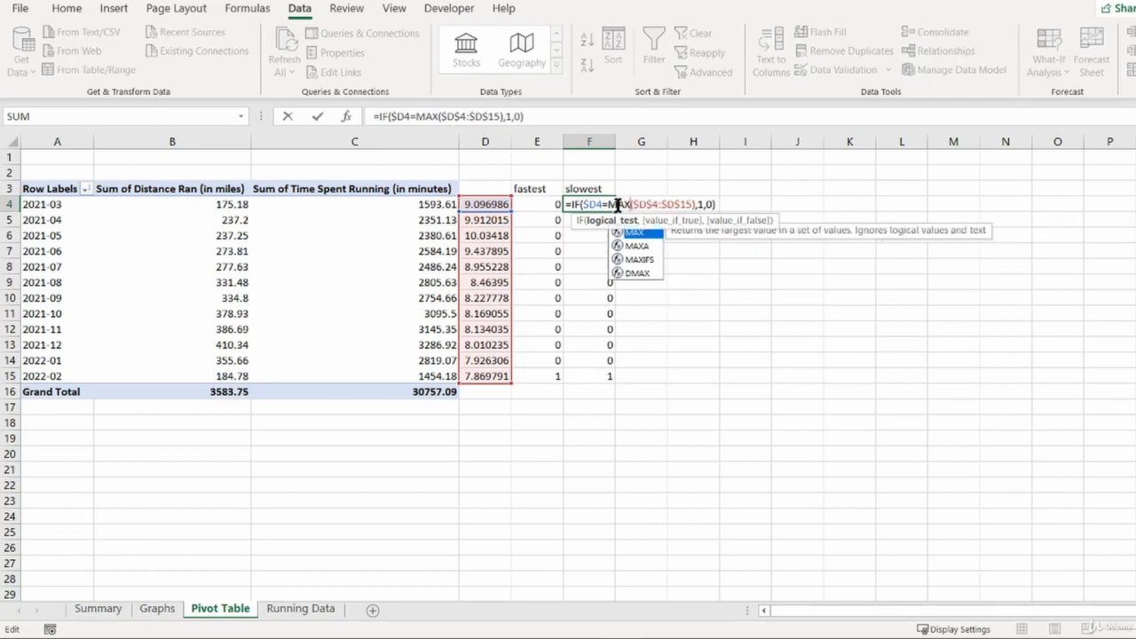
key(Return)
key(Up)
key(ctrl+shift+Down)
key(ctrl+d)
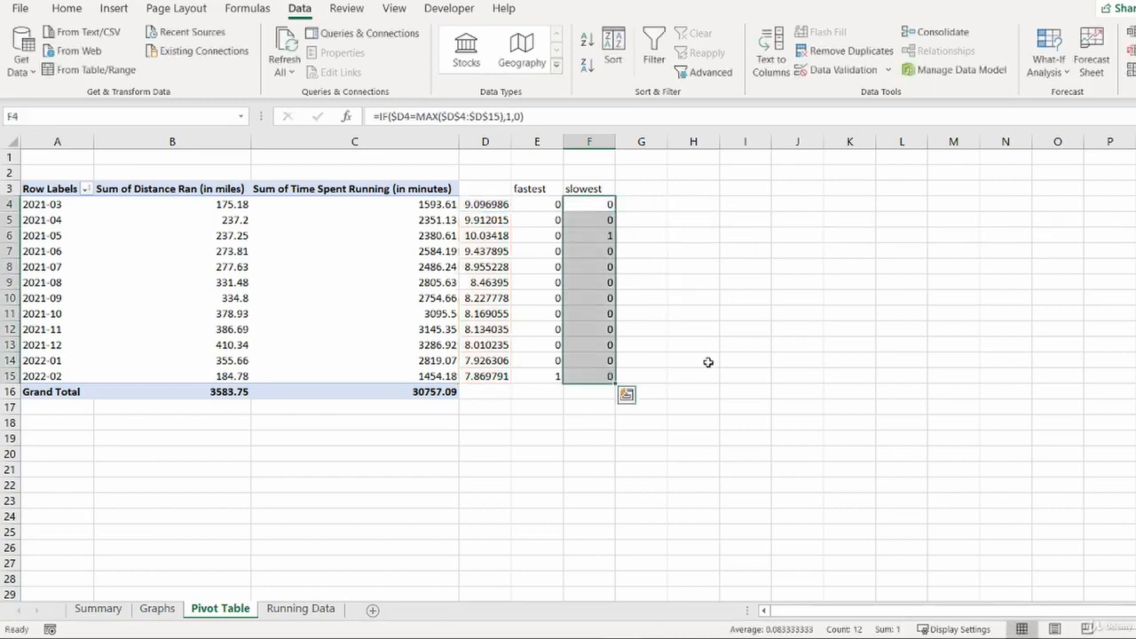
- Highlight the rows flagged as slowest and fastest months to read their labels
key(Down)
key(Down)
key(shift+space)
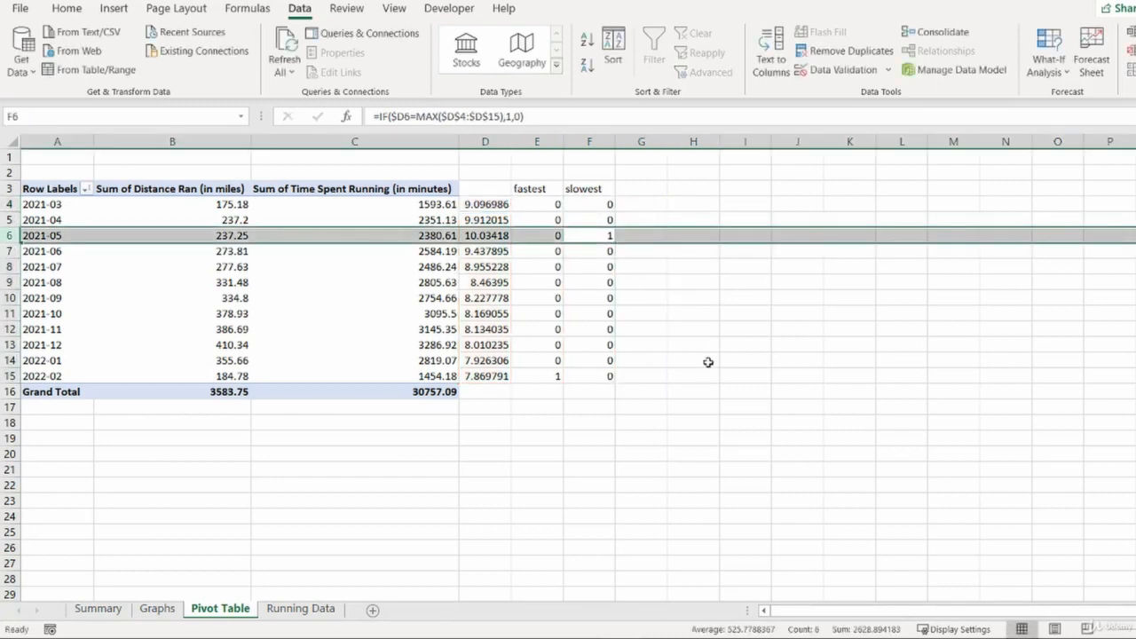
key(shift+BackSpace)
key(shift+space)
key(ctrl+Down)
key(shift+space)
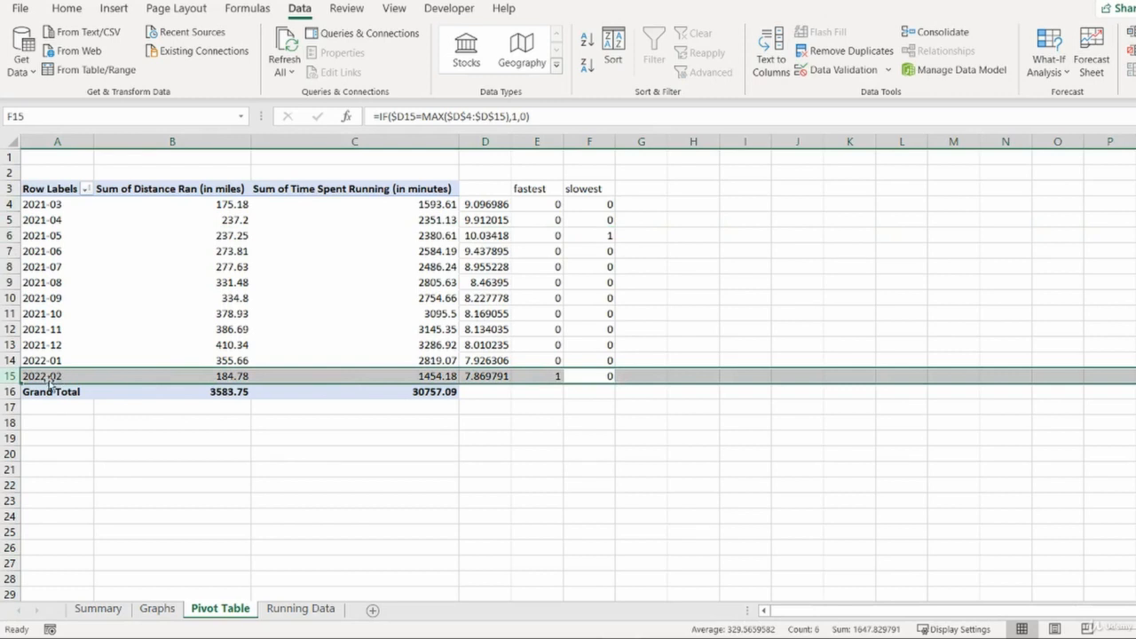
click(587, 283)
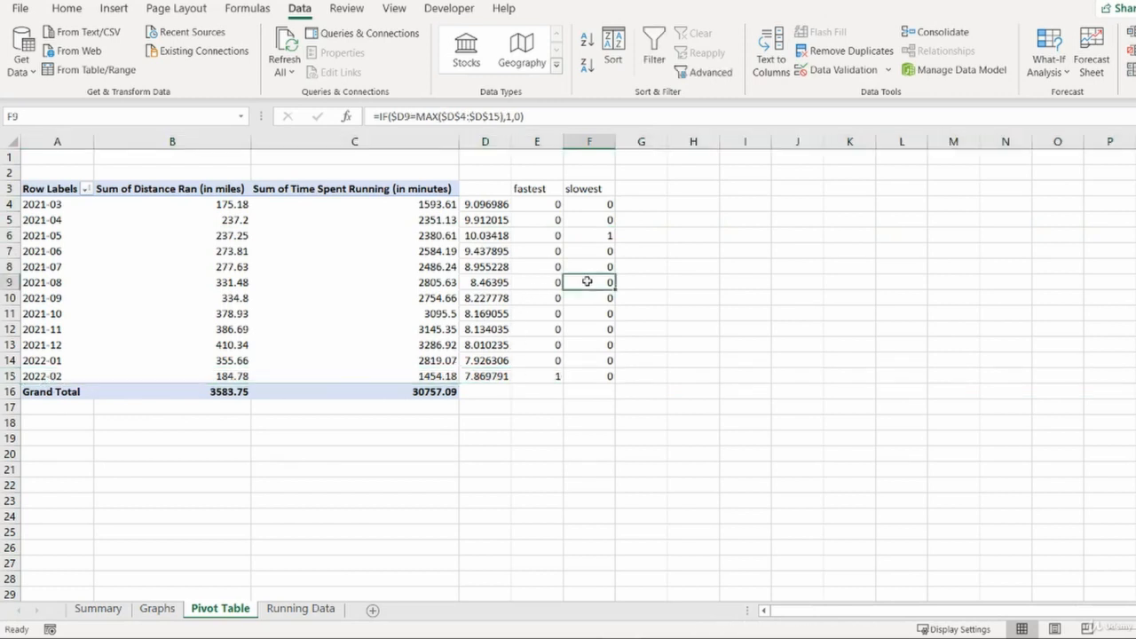
- Review the Graphs sheet and then the exercise questions on the Summary sheet
click(157, 610)
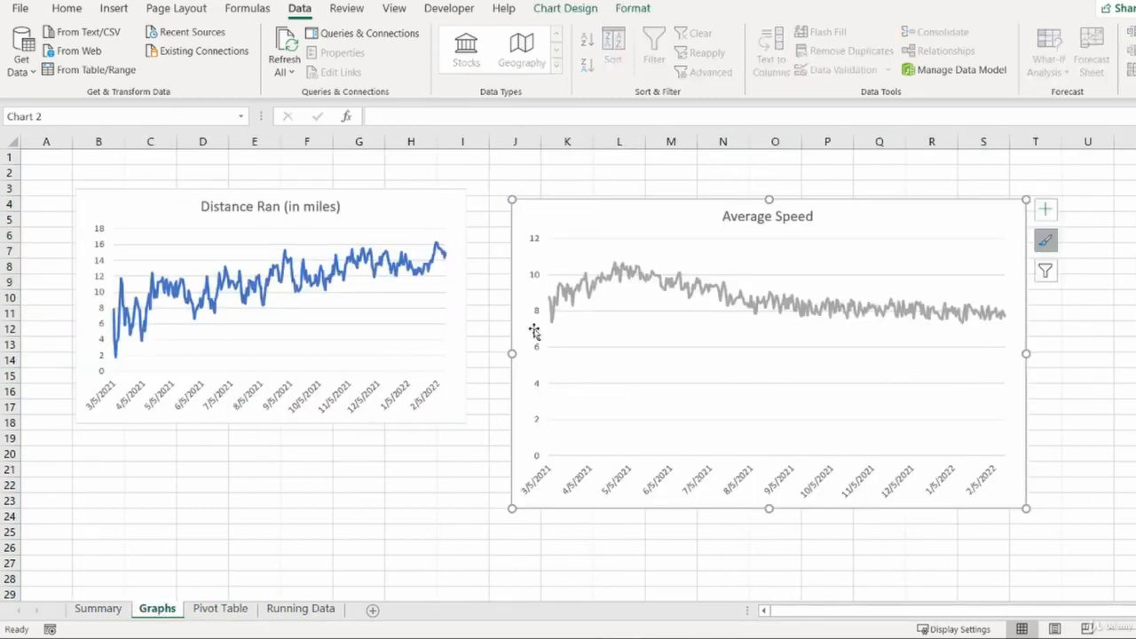
click(89, 609)
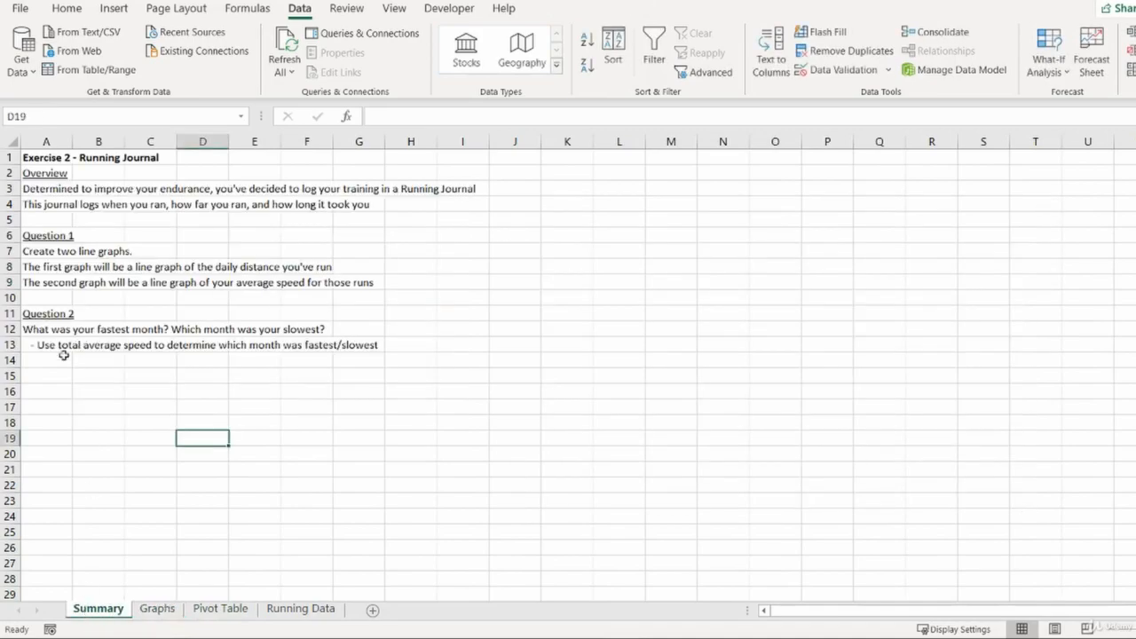